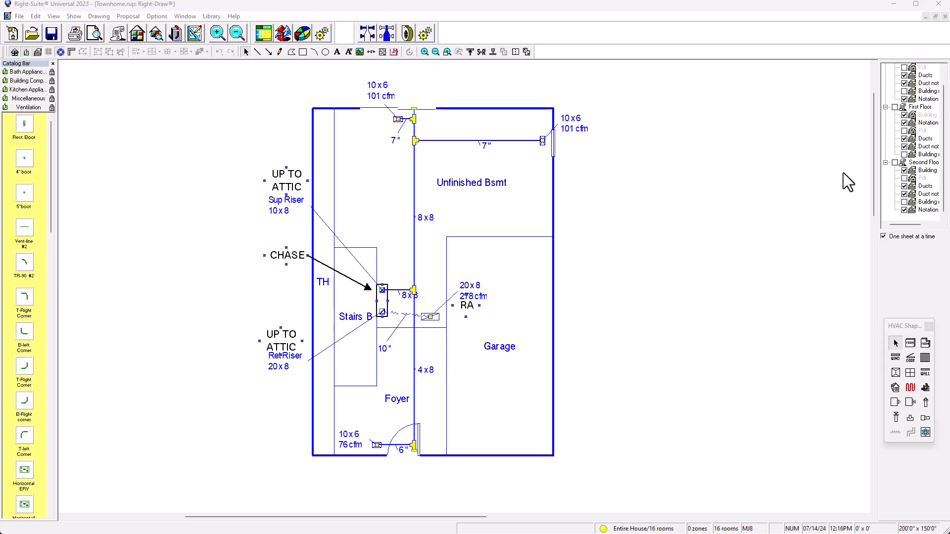
Move the 8 x 8 label of the supply riser's branch duct on the Basement plan above that duct
{"action": "scroll", "coordinate": [921, 144], "scroll_direction": "up", "scroll_amount": 1}
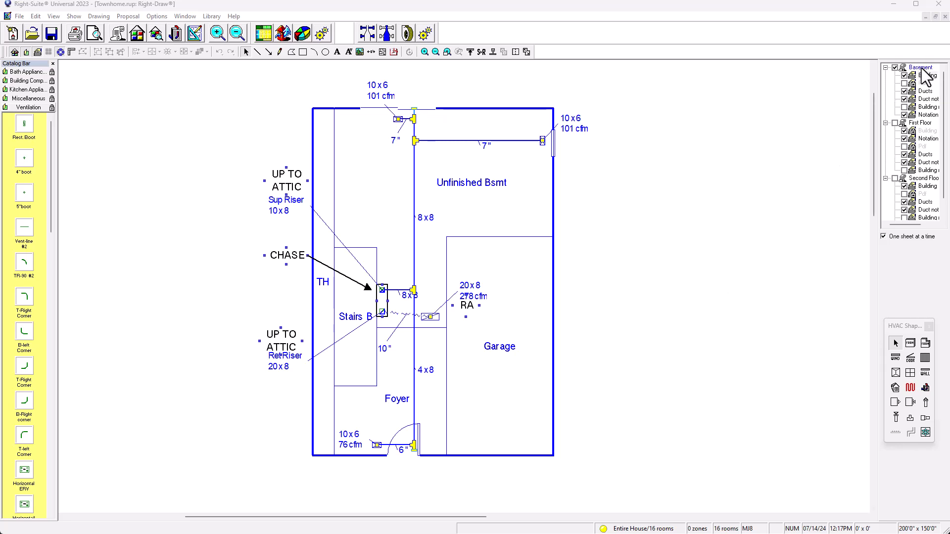
{"action": "middle_click_drag", "start_coordinate": [538, 248], "coordinate": [532, 262]}
{"action": "left_click", "coordinate": [398, 311]}
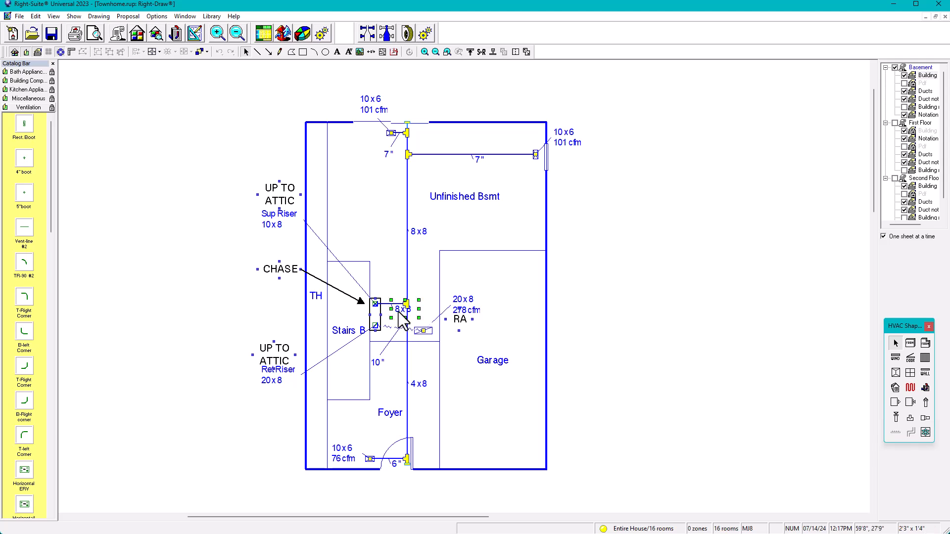
{"action": "left_click_drag", "start_coordinate": [399, 311], "coordinate": [387, 296]}
{"action": "left_click", "coordinate": [577, 314]}
{"action": "left_click", "coordinate": [628, 300]}
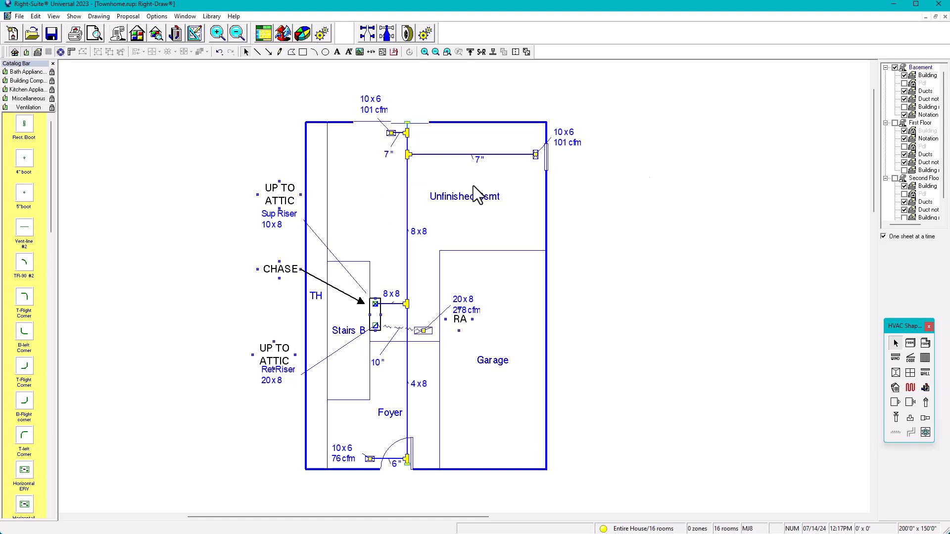
Switch to the First Floor sheet and center the 10 x 8 duct label below its duct beside the chase
{"action": "left_click", "coordinate": [923, 129]}
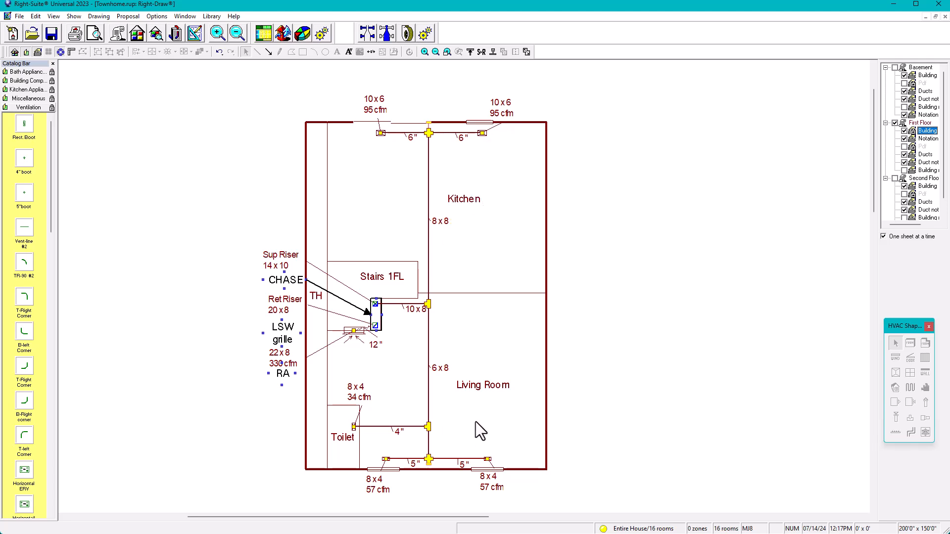
{"action": "middle_click_drag", "start_coordinate": [501, 407], "coordinate": [531, 401]}
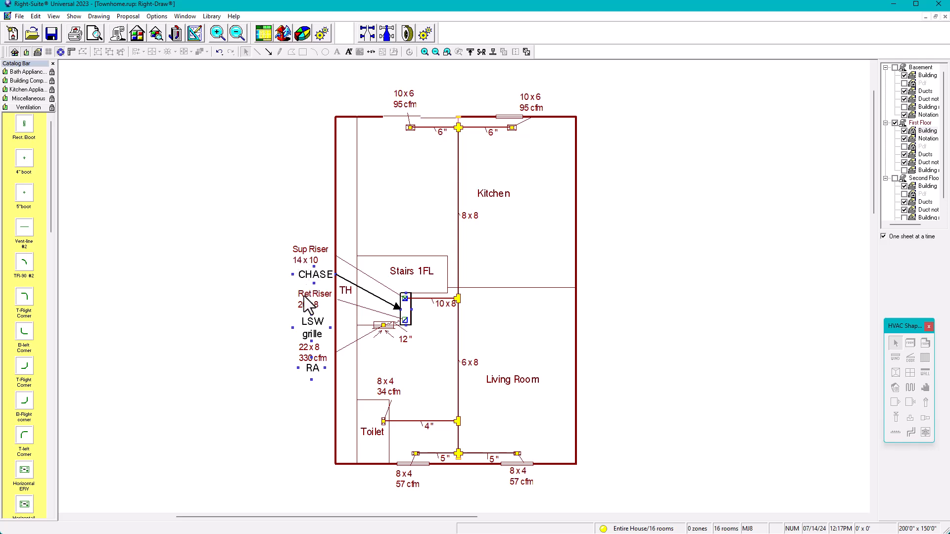
{"action": "left_click", "coordinate": [445, 310]}
{"action": "left_click", "coordinate": [642, 302]}
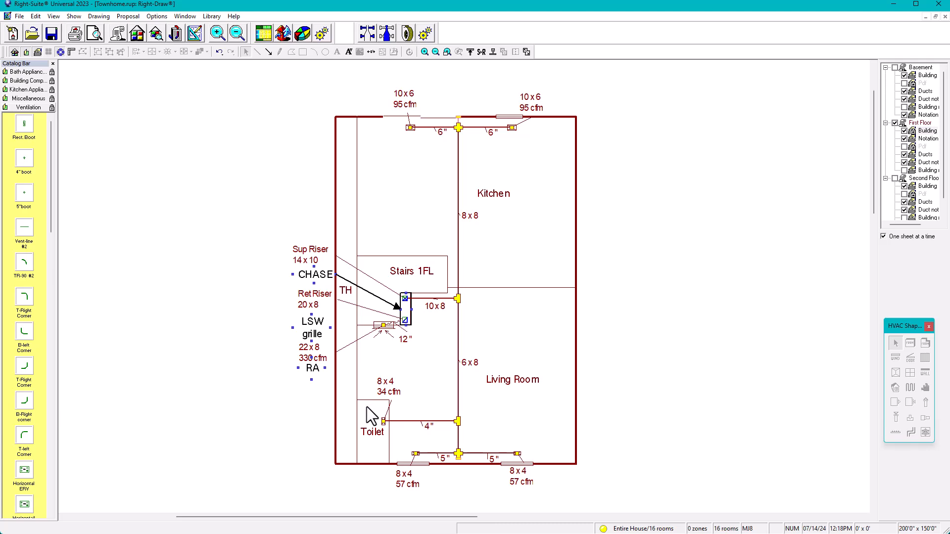
Place a Toilet 2 fixture from the Bath Appliances catalog on the First Floor Building layer, against the Toilet room's exterior wall
{"action": "mouse_move", "coordinate": [389, 437]}
{"action": "middle_mouse_down"}
{"action": "mouse_move", "coordinate": [417, 389]}
{"action": "mouse_move", "coordinate": [420, 352]}
{"action": "middle_mouse_up"}
{"action": "scroll", "coordinate": [420, 352], "scroll_direction": "up", "scroll_amount": 2}
{"action": "scroll", "coordinate": [419, 352], "scroll_direction": "up", "scroll_amount": 1}
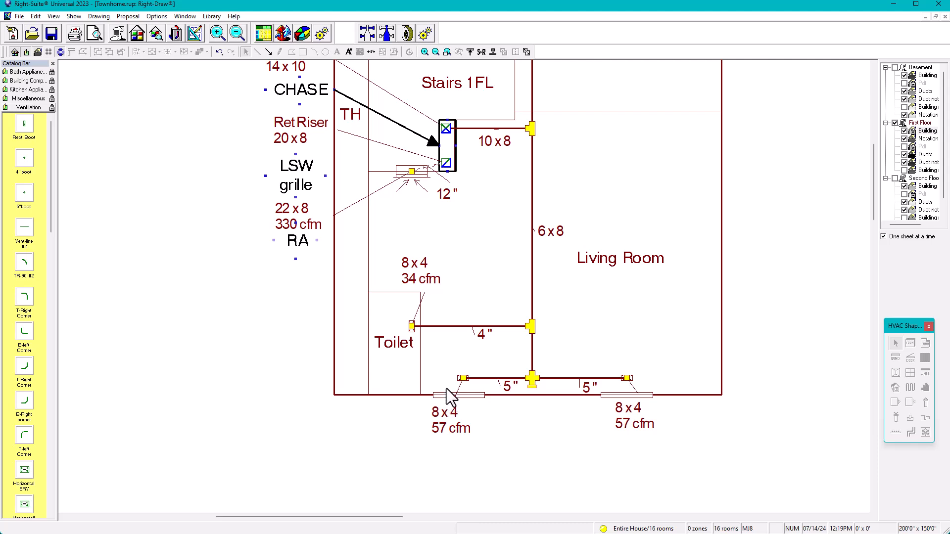
{"action": "left_click", "coordinate": [26, 72]}
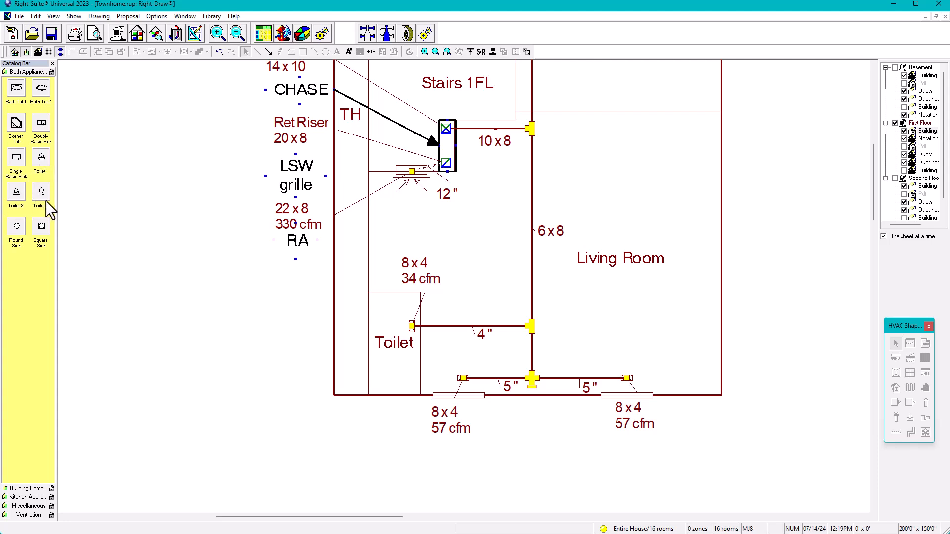
{"action": "left_click", "coordinate": [15, 194]}
{"action": "left_click_drag", "start_coordinate": [16, 198], "coordinate": [366, 401]}
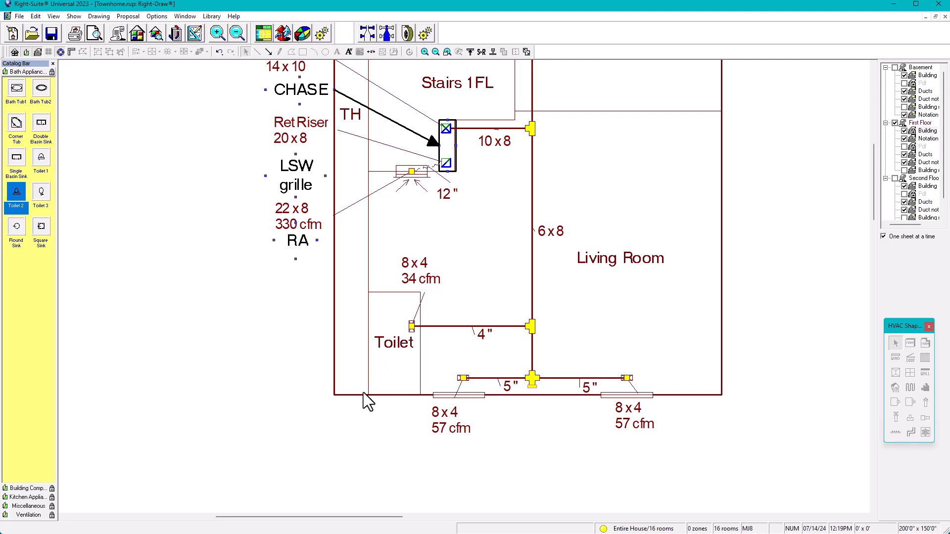
{"action": "left_click", "coordinate": [914, 131]}
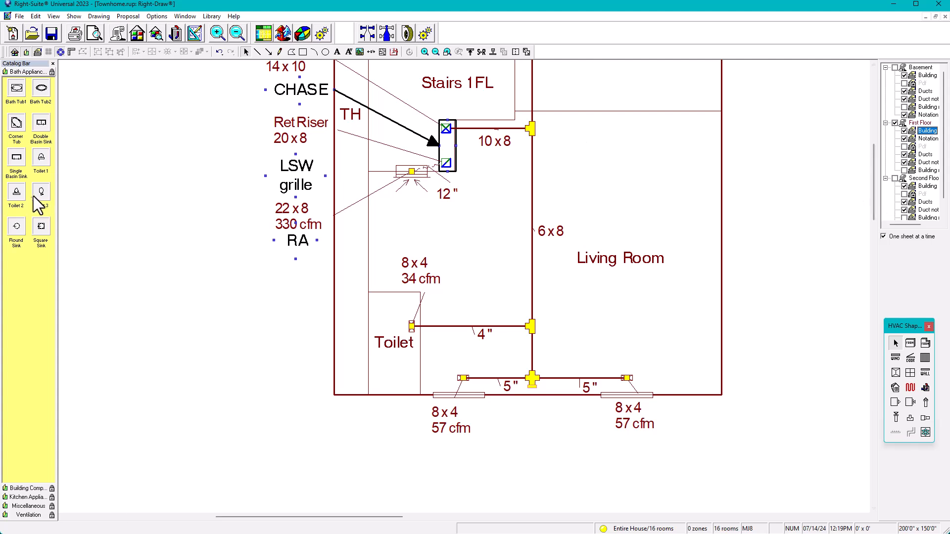
{"action": "left_click_drag", "start_coordinate": [16, 195], "coordinate": [399, 384]}
{"action": "left_click", "coordinate": [391, 425]}
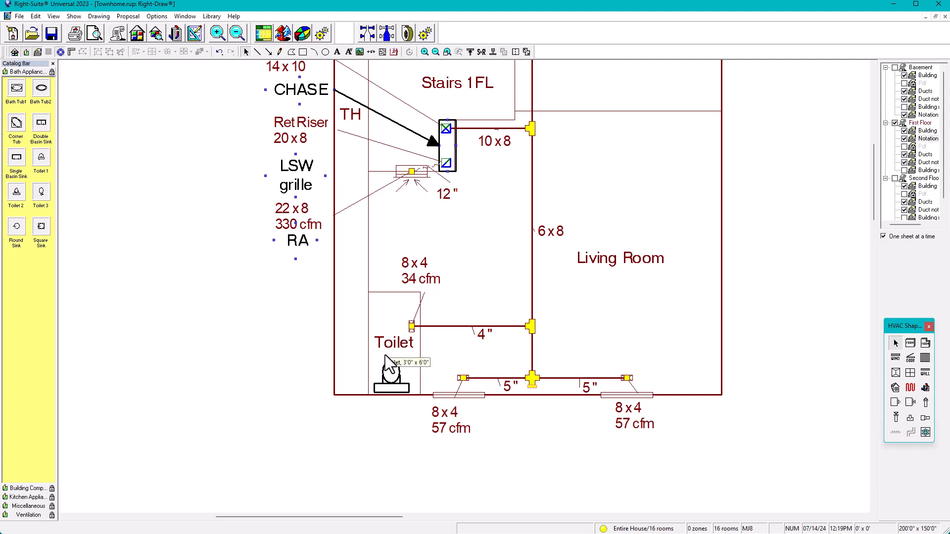
Move the Toilet room's name label up to the upper end of the room
{"action": "left_click", "coordinate": [390, 350]}
{"action": "left_click_drag", "start_coordinate": [389, 349], "coordinate": [390, 303]}
{"action": "left_click", "coordinate": [274, 340]}
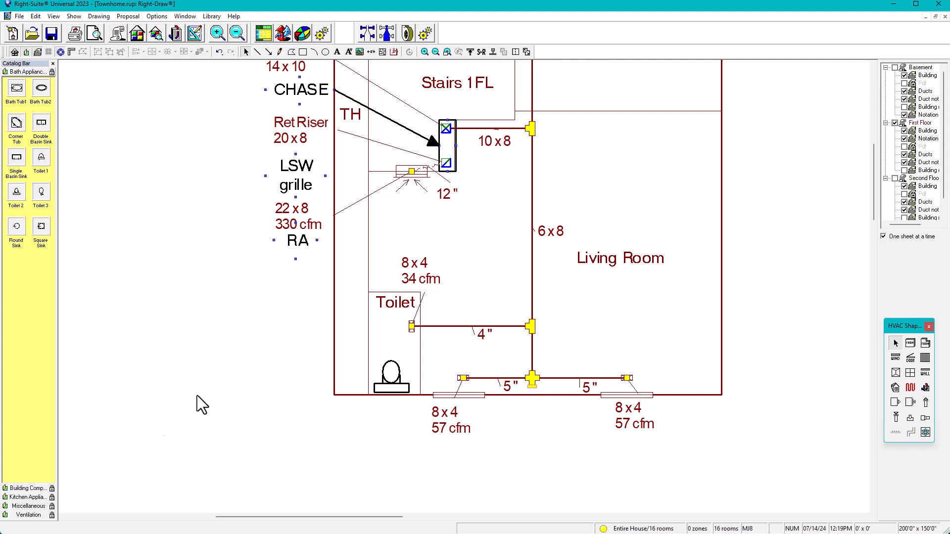
Show the Ventilation catalog and look through the catalog files available in the Data folder without loading one
{"action": "left_click", "coordinate": [28, 515]}
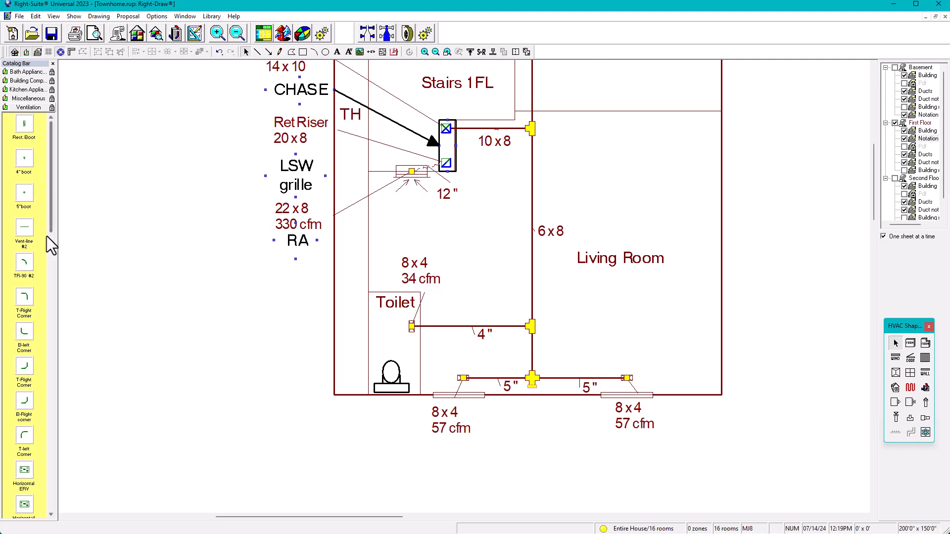
{"action": "mouse_move", "coordinate": [50, 228]}
{"action": "left_mouse_down"}
{"action": "mouse_move", "coordinate": [63, 431]}
{"action": "mouse_move", "coordinate": [52, 519]}
{"action": "mouse_move", "coordinate": [43, 225]}
{"action": "left_mouse_up"}
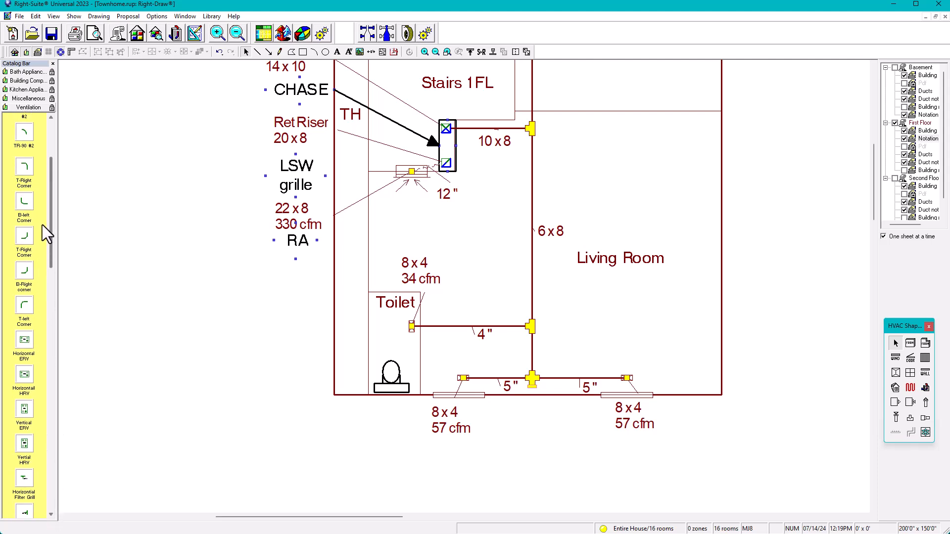
{"action": "right_click", "coordinate": [40, 183]}
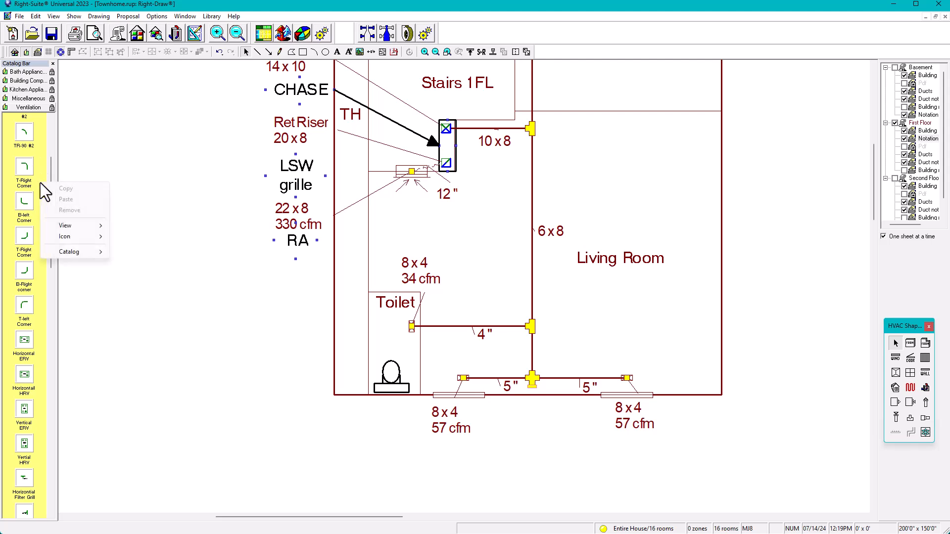
{"action": "mouse_move", "coordinate": [70, 255]}
{"action": "left_click", "coordinate": [139, 262]}
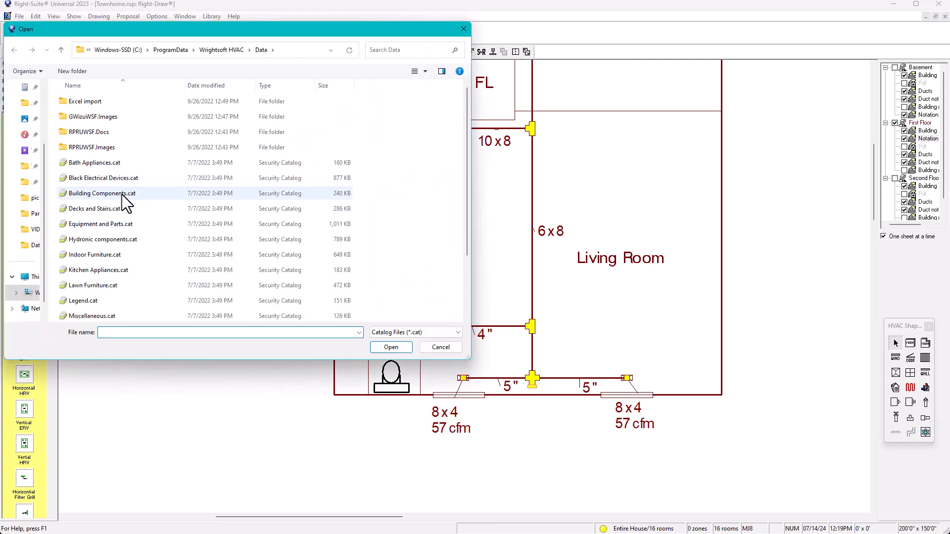
{"action": "scroll", "coordinate": [121, 198], "scroll_direction": "down", "scroll_amount": 2}
{"action": "scroll", "coordinate": [99, 302], "scroll_direction": "up", "scroll_amount": 1}
{"action": "scroll", "coordinate": [99, 297], "scroll_direction": "down", "scroll_amount": 1}
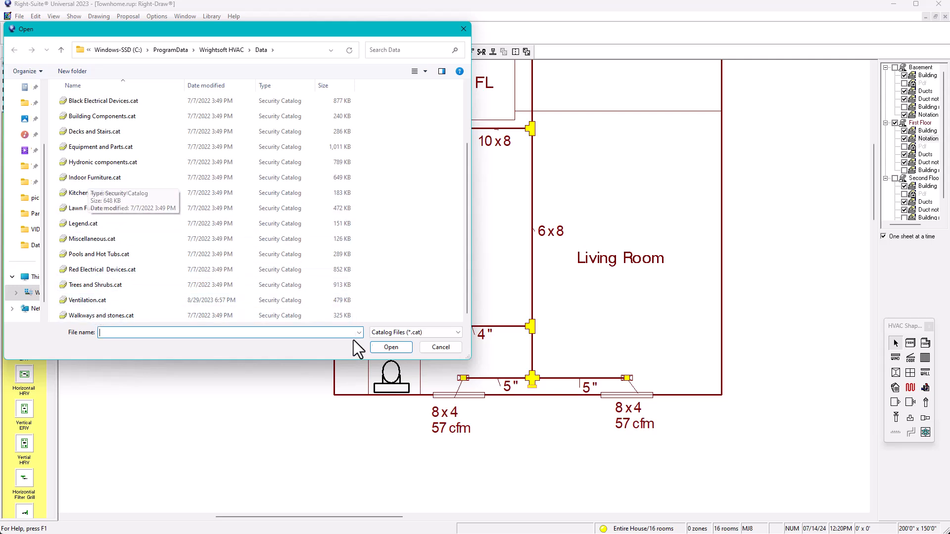
{"action": "left_click", "coordinate": [438, 347]}
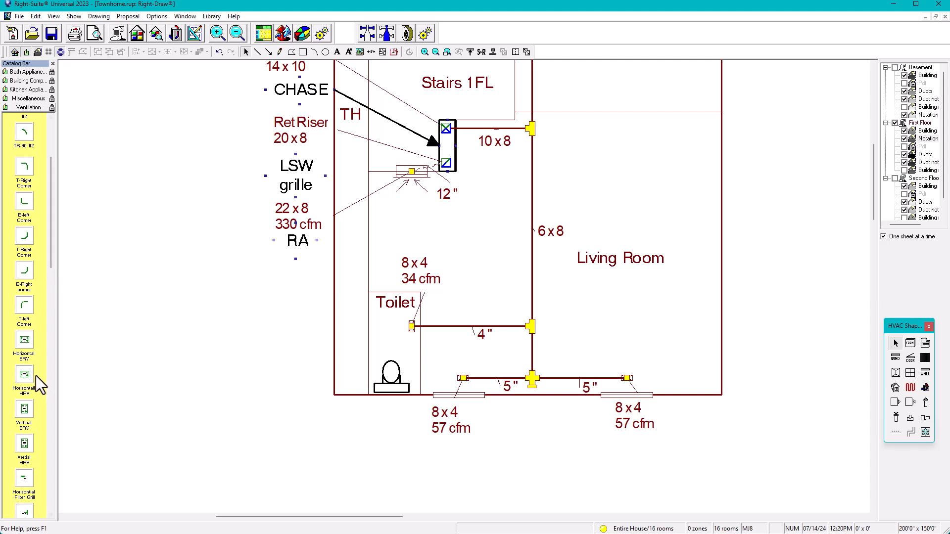
Place a Bath Fan symbol from the Ventilation catalog in the Toilet room and nudge it down to just above the toilet
{"action": "scroll", "coordinate": [50, 275], "scroll_direction": "down", "scroll_amount": 2}
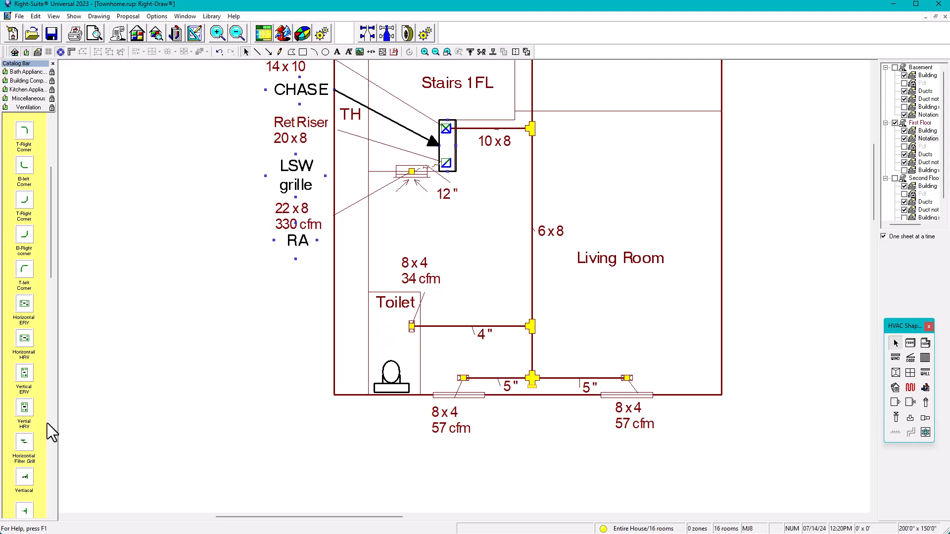
{"action": "left_click_drag", "start_coordinate": [49, 275], "coordinate": [42, 491]}
{"action": "left_click", "coordinate": [26, 455]}
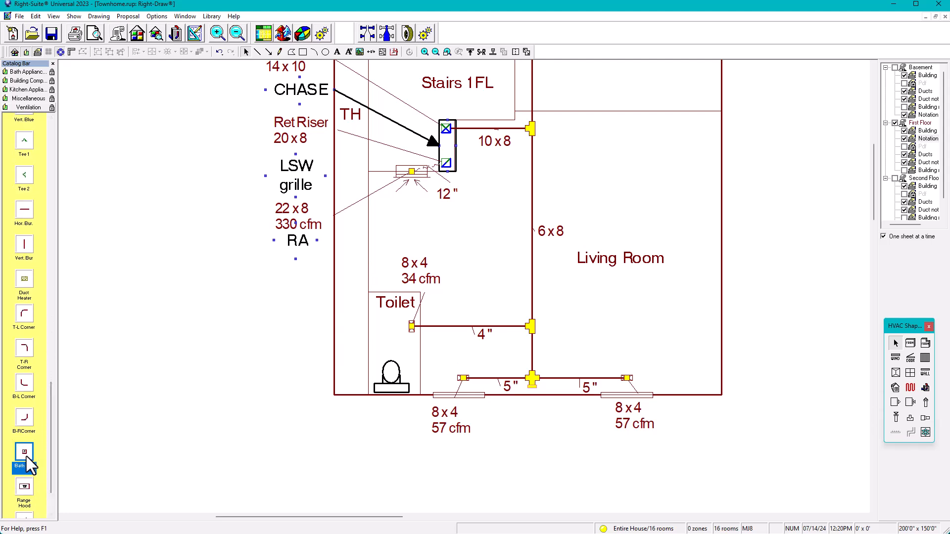
{"action": "left_click_drag", "start_coordinate": [23, 453], "coordinate": [396, 342]}
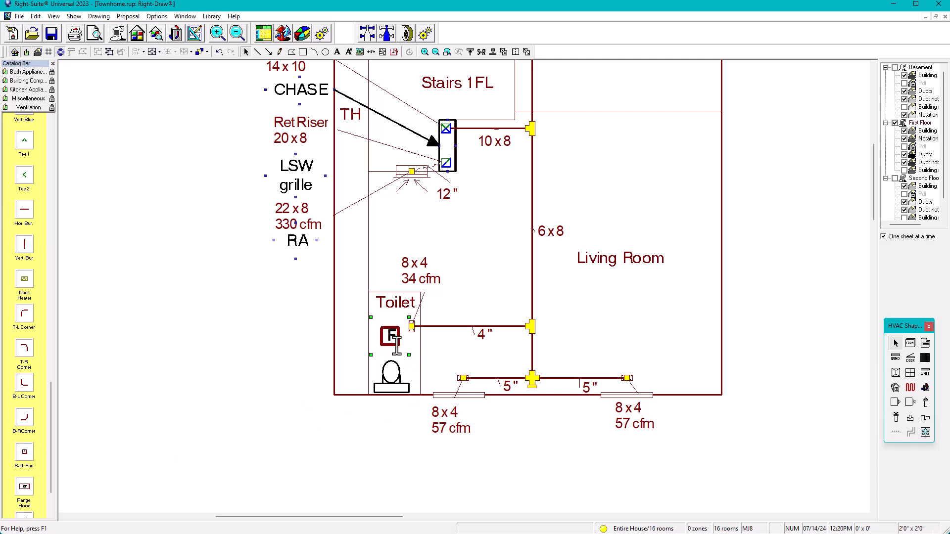
{"action": "key", "text": "Down"}
{"action": "key", "text": "Down"}
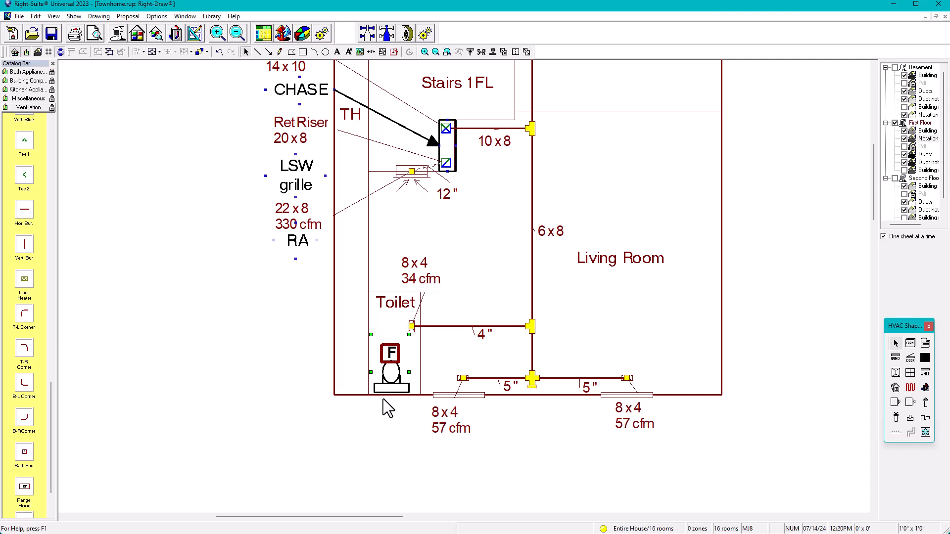
{"action": "left_click", "coordinate": [390, 413]}
Draw a vertical exhaust line about 1'11" long from the bath fan to the exterior wall and align it with the fan's center
{"action": "left_click", "coordinate": [258, 52]}
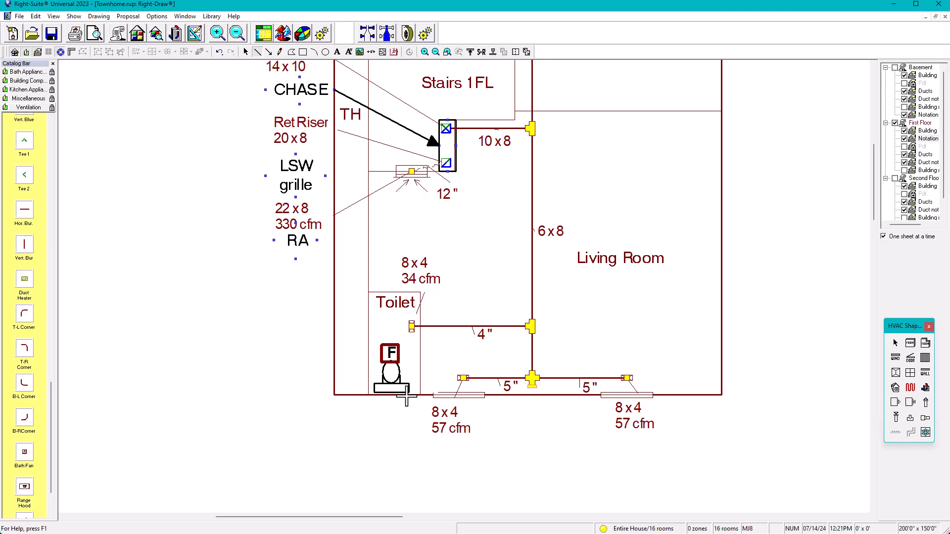
{"action": "left_click_drag", "start_coordinate": [391, 362], "coordinate": [396, 409]}
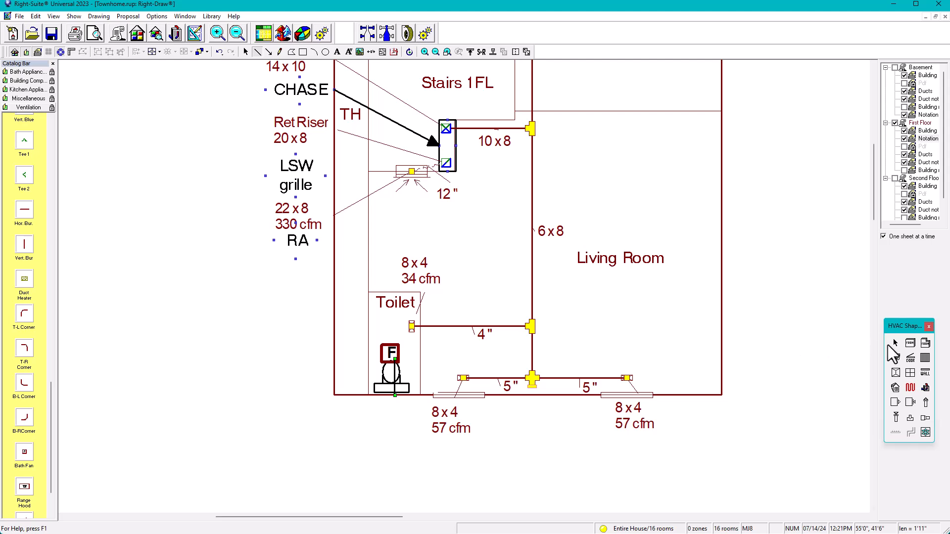
{"action": "left_click", "coordinate": [896, 343]}
{"action": "left_click_drag", "start_coordinate": [395, 390], "coordinate": [387, 391]}
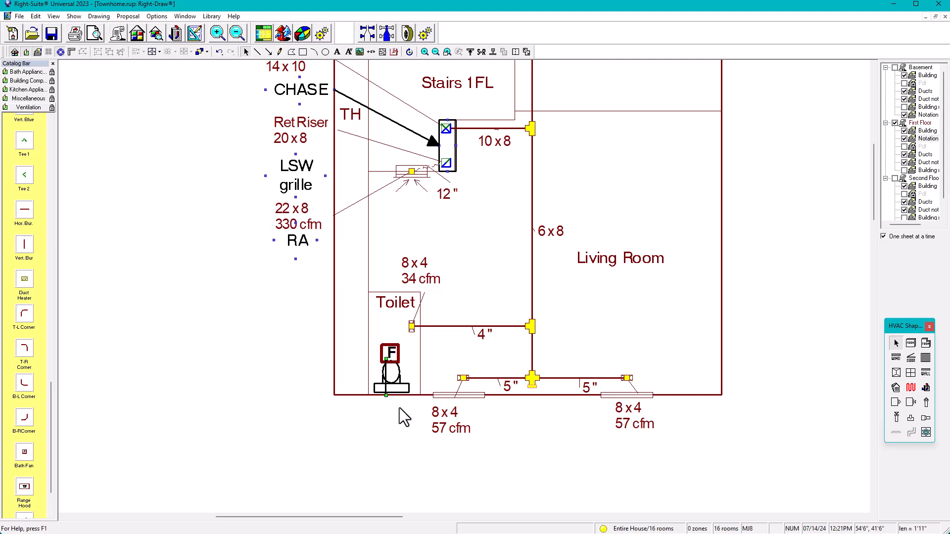
{"action": "scroll", "coordinate": [401, 403], "scroll_direction": "up", "scroll_amount": 2}
{"action": "left_click", "coordinate": [393, 347]}
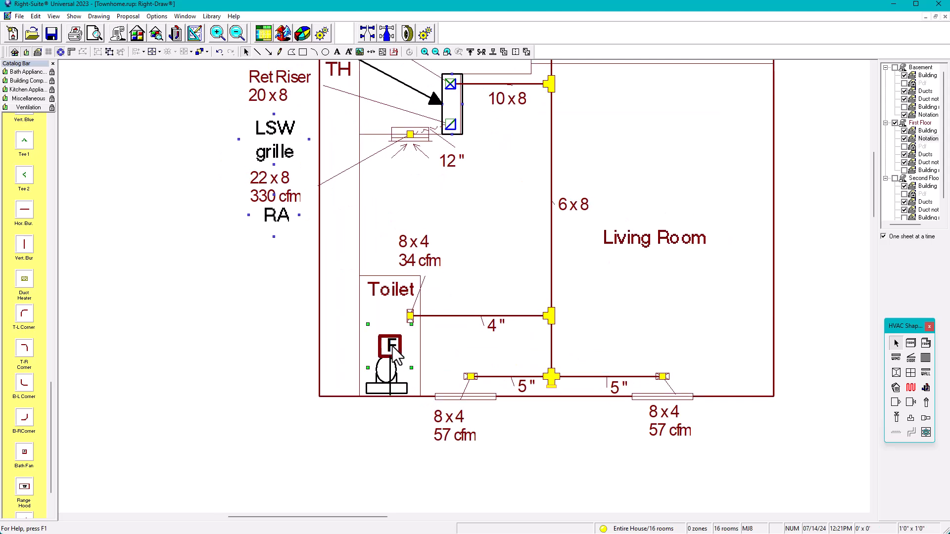
{"action": "left_click", "coordinate": [392, 421]}
Draw a small rectangle about 1'0" by 0'6" outside the exterior wall at the end of the exhaust line
{"action": "left_click", "coordinate": [303, 53]}
{"action": "left_click_drag", "start_coordinate": [385, 399], "coordinate": [406, 408]}
{"action": "left_click", "coordinate": [895, 345]}
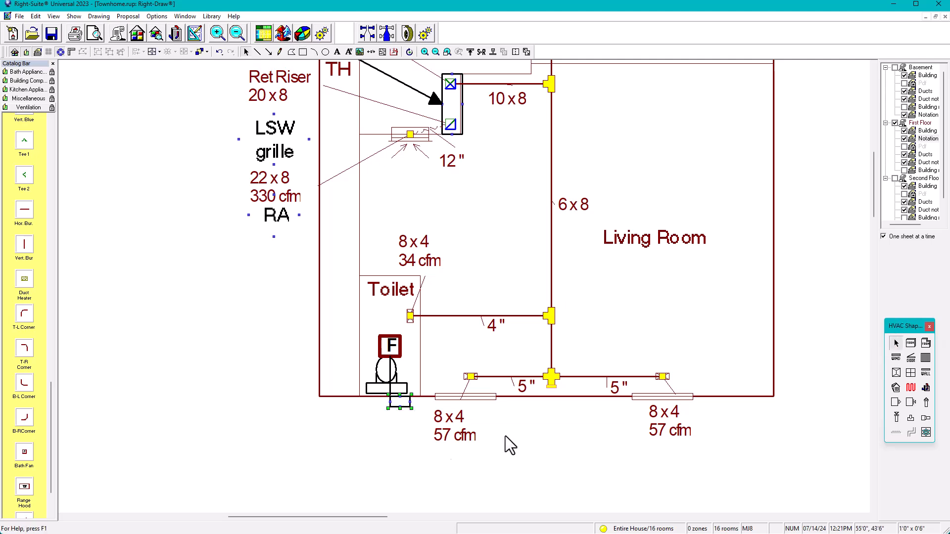
{"action": "left_click", "coordinate": [404, 418]}
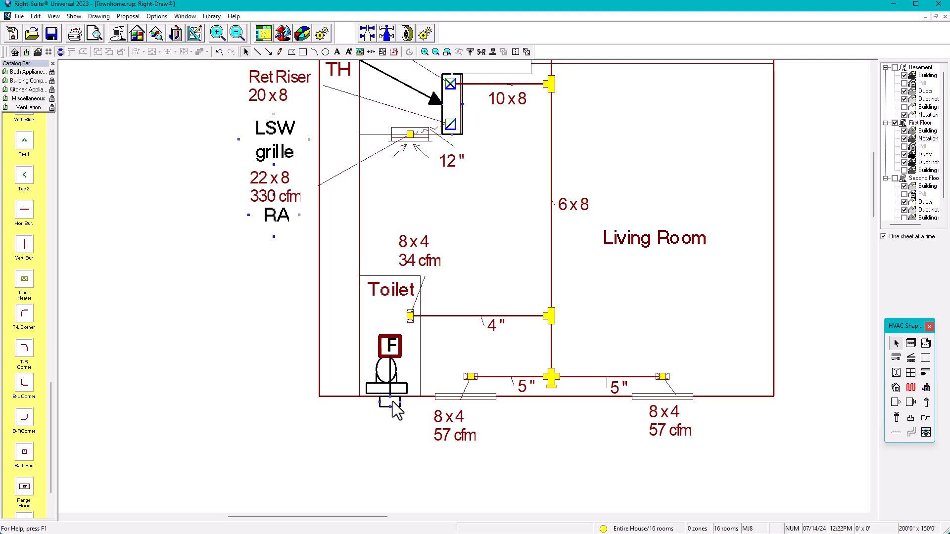
Copy the "LSW grille" label to beside the Toilet room outside the house and change its text to 4" Bath Exhaust
{"action": "scroll", "coordinate": [391, 428], "scroll_direction": "down", "scroll_amount": 3}
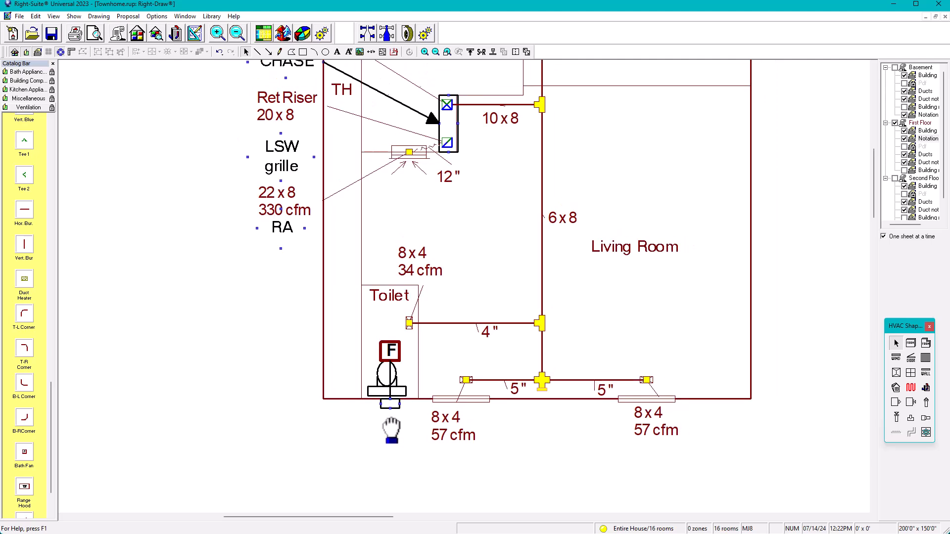
{"action": "left_click", "coordinate": [304, 193]}
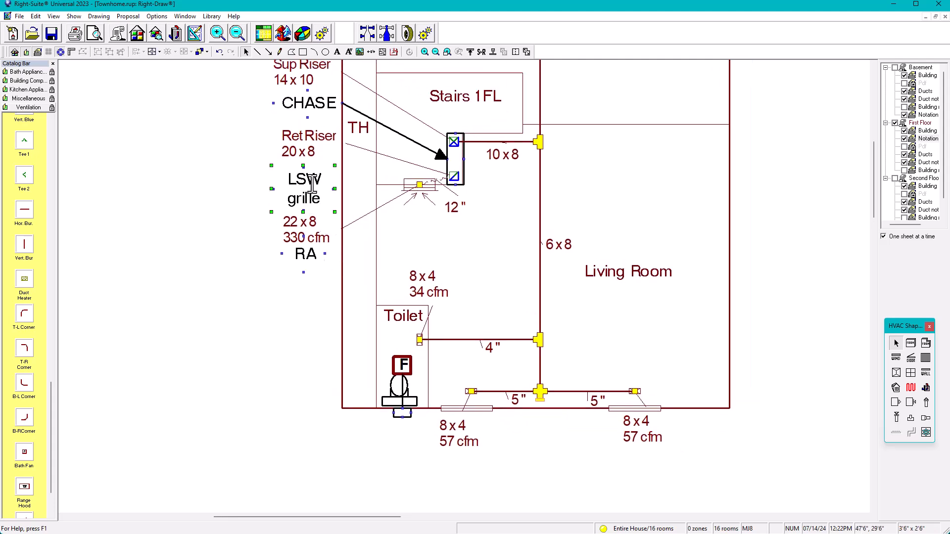
{"action": "left_click_drag", "start_coordinate": [313, 168], "coordinate": [253, 342], "text": "ctrl"}
{"action": "double_click", "coordinate": [318, 352]}
{"action": "type", "text": "4\" Bath Exhasut"}
{"action": "key", "text": "BackSpace"}
{"action": "key", "text": "BackSpace"}
{"action": "key", "text": "BackSpace"}
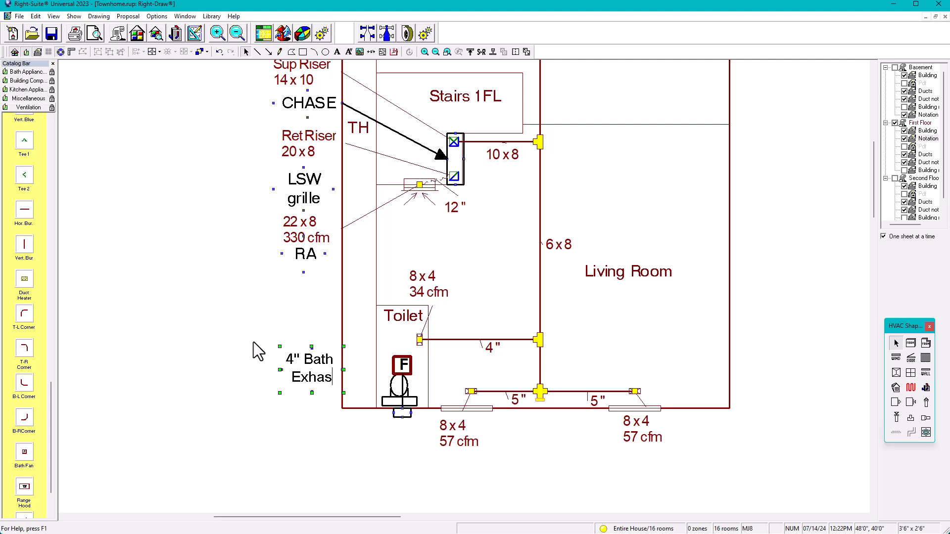
{"action": "type", "text": "ust"}
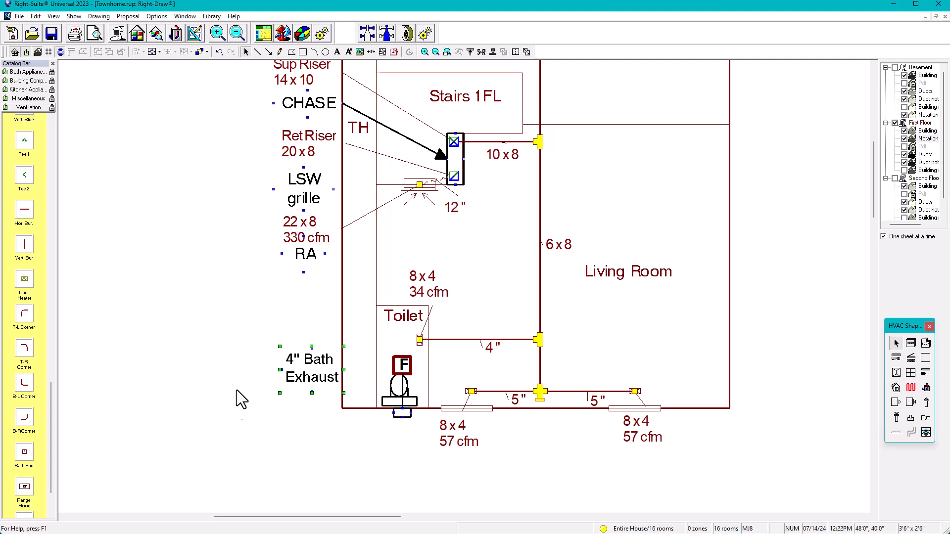
Shift the bath exhaust label slightly away from the outer wall and draw an arrow about 4'2" long from it to the exhaust line
{"action": "left_click", "coordinate": [317, 448]}
{"action": "left_click_drag", "start_coordinate": [298, 387], "coordinate": [289, 388]}
{"action": "left_click", "coordinate": [313, 420]}
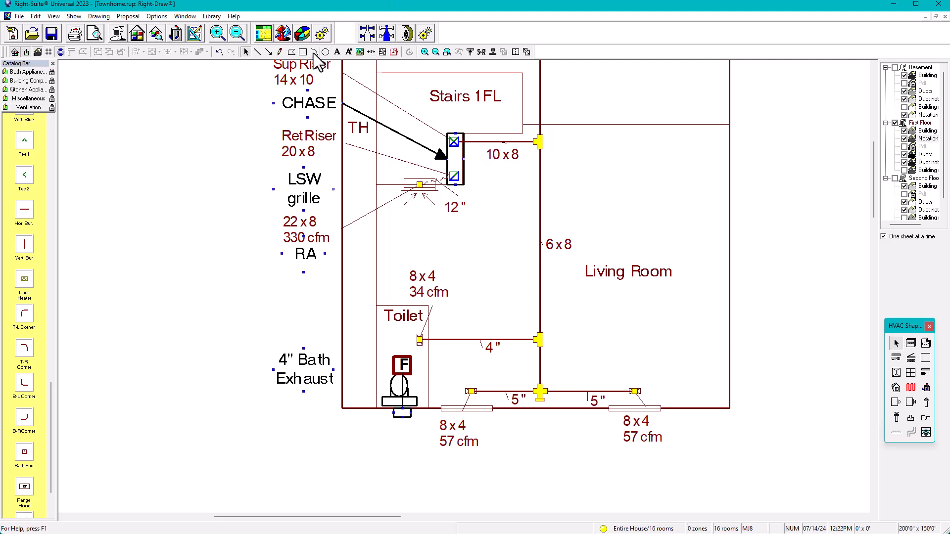
{"action": "left_click", "coordinate": [269, 52]}
{"action": "left_click", "coordinate": [334, 372]}
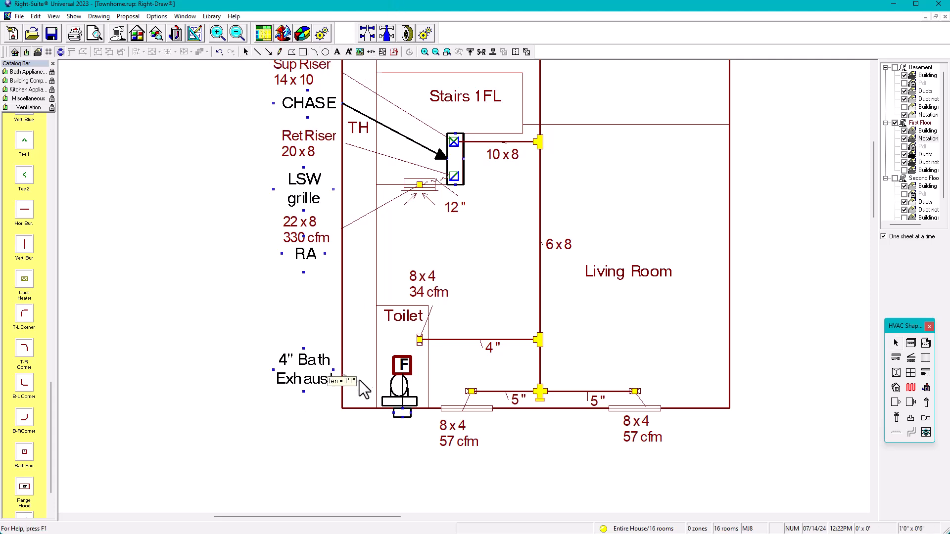
{"action": "left_click", "coordinate": [401, 390]}
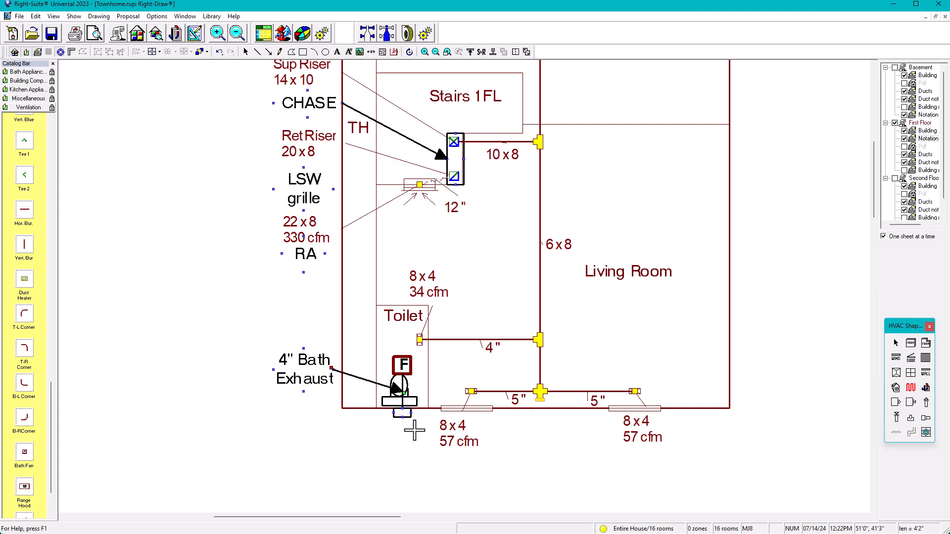
Display the First Floor PDF underlay to locate the stove in the Kitchen
{"action": "left_click", "coordinate": [895, 343]}
{"action": "scroll", "coordinate": [439, 362], "scroll_direction": "down", "scroll_amount": 3}
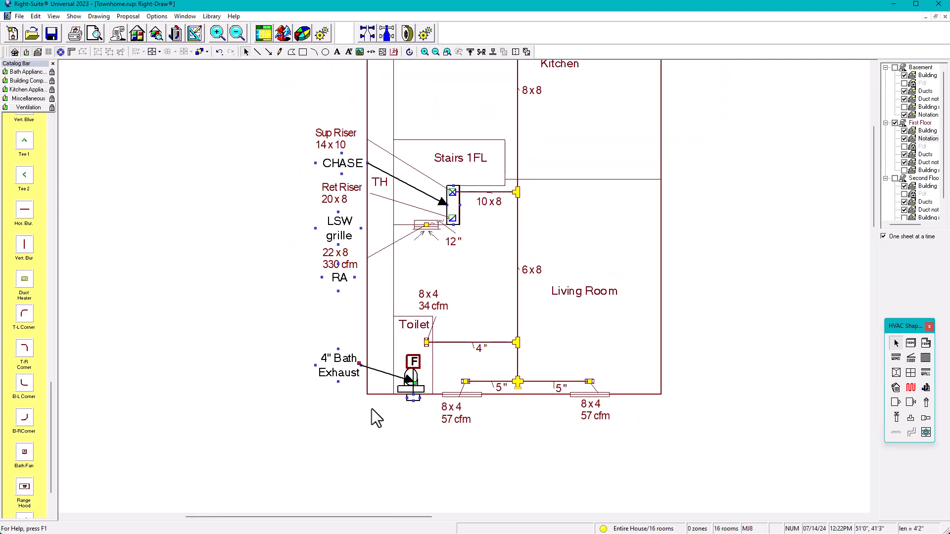
{"action": "scroll", "coordinate": [330, 372], "scroll_direction": "up", "scroll_amount": 1}
{"action": "scroll", "coordinate": [360, 379], "scroll_direction": "up", "scroll_amount": 3}
{"action": "scroll", "coordinate": [646, 322], "scroll_direction": "down", "scroll_amount": 2}
{"action": "mouse_move", "coordinate": [649, 252]}
{"action": "middle_mouse_down"}
{"action": "mouse_move", "coordinate": [572, 334]}
{"action": "mouse_move", "coordinate": [569, 365]}
{"action": "middle_mouse_up"}
{"action": "scroll", "coordinate": [542, 243], "scroll_direction": "down", "scroll_amount": 1}
{"action": "middle_click_drag", "start_coordinate": [555, 157], "coordinate": [535, 274]}
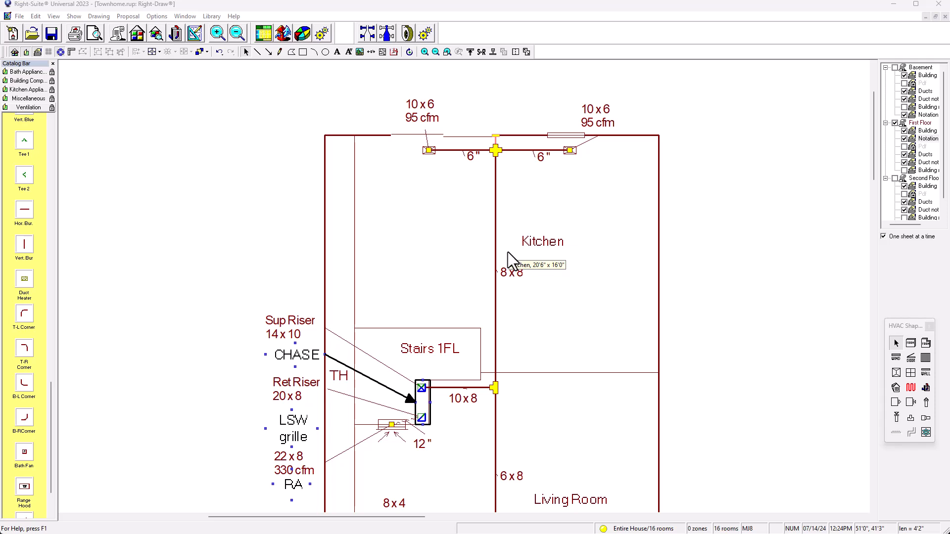
{"action": "left_click", "coordinate": [905, 147]}
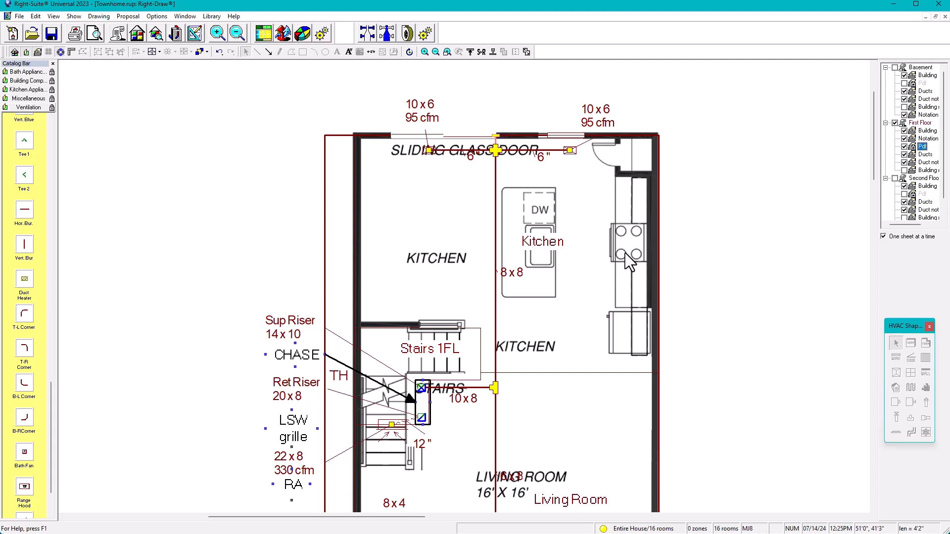
Try placing an Exhaust Hood symbol from the Ventilation catalog at the Kitchen's stove location, and delete it
{"action": "left_click", "coordinate": [25, 90]}
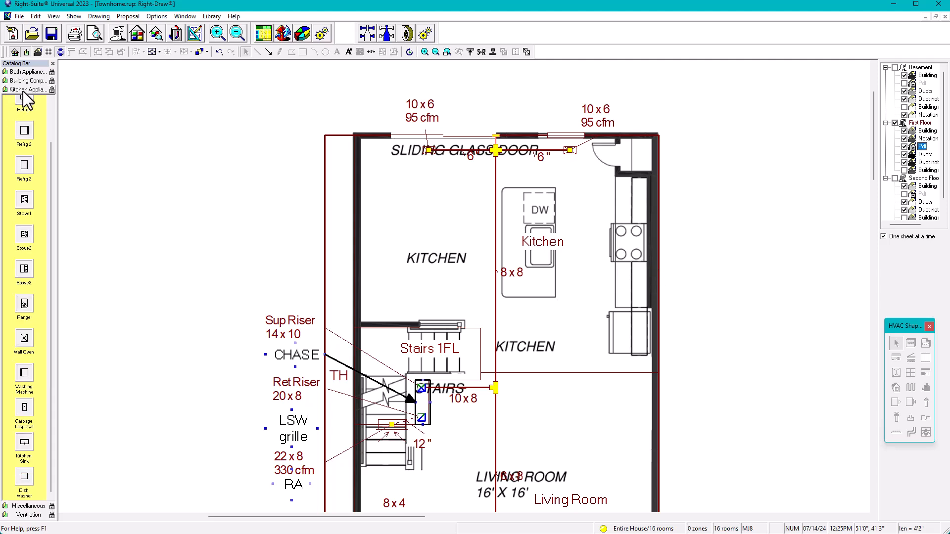
{"action": "left_click", "coordinate": [28, 515]}
{"action": "left_click_drag", "start_coordinate": [49, 245], "coordinate": [37, 385]}
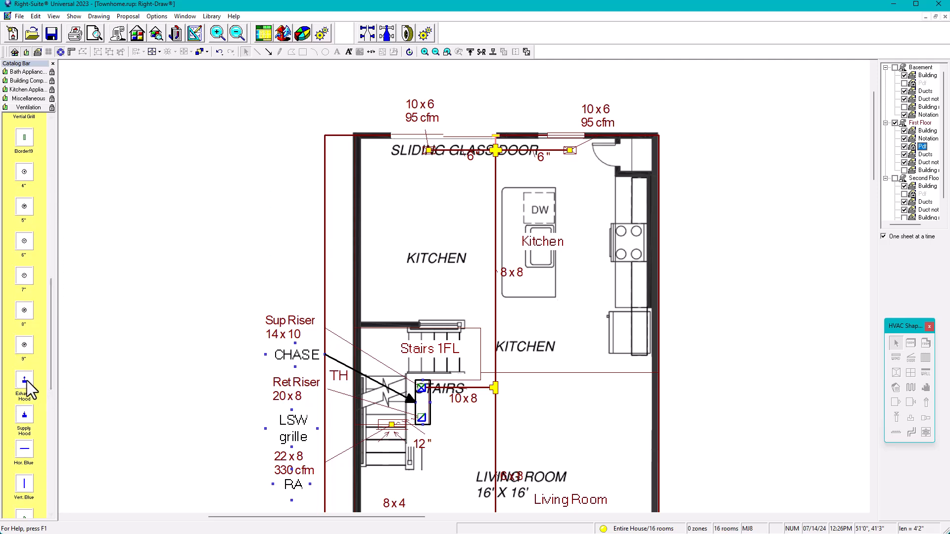
{"action": "left_click", "coordinate": [25, 380]}
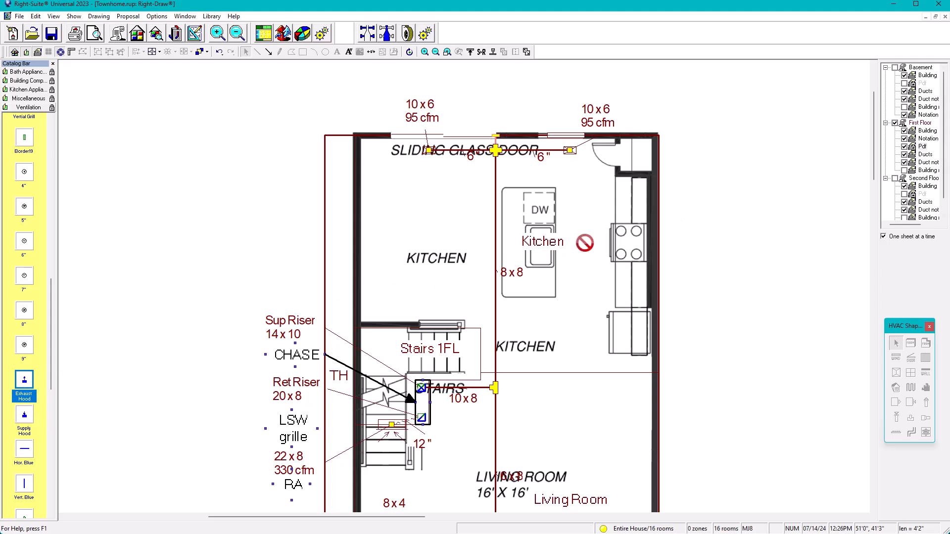
{"action": "left_click", "coordinate": [917, 131]}
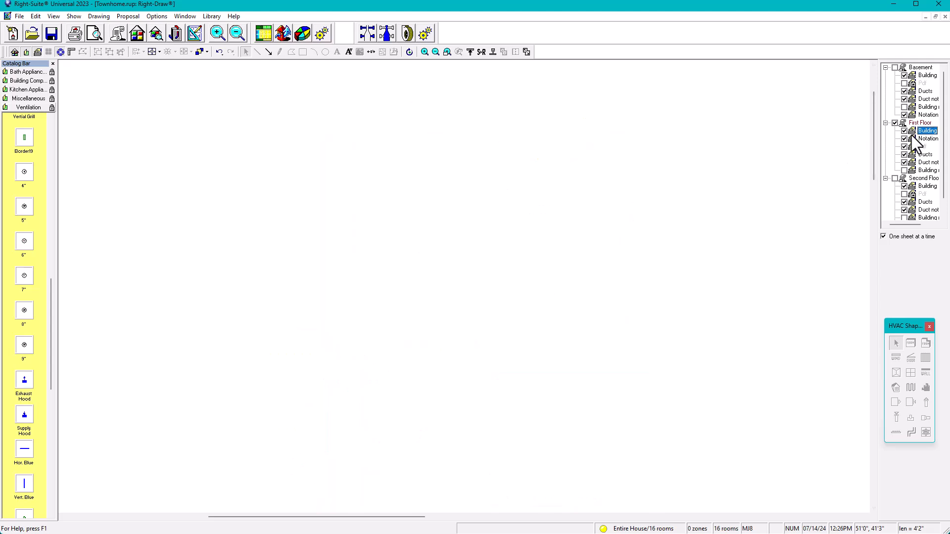
{"action": "left_click", "coordinate": [905, 147]}
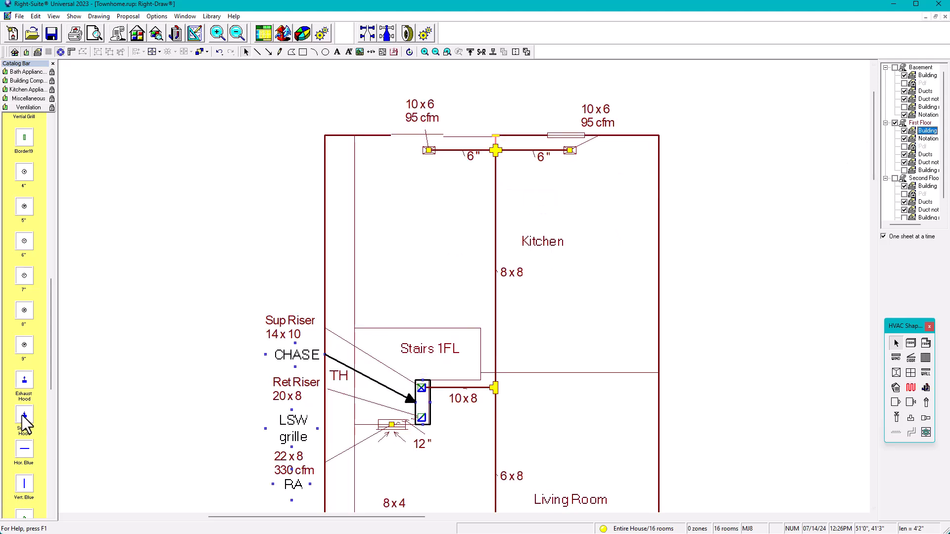
{"action": "left_click_drag", "start_coordinate": [24, 381], "coordinate": [629, 234]}
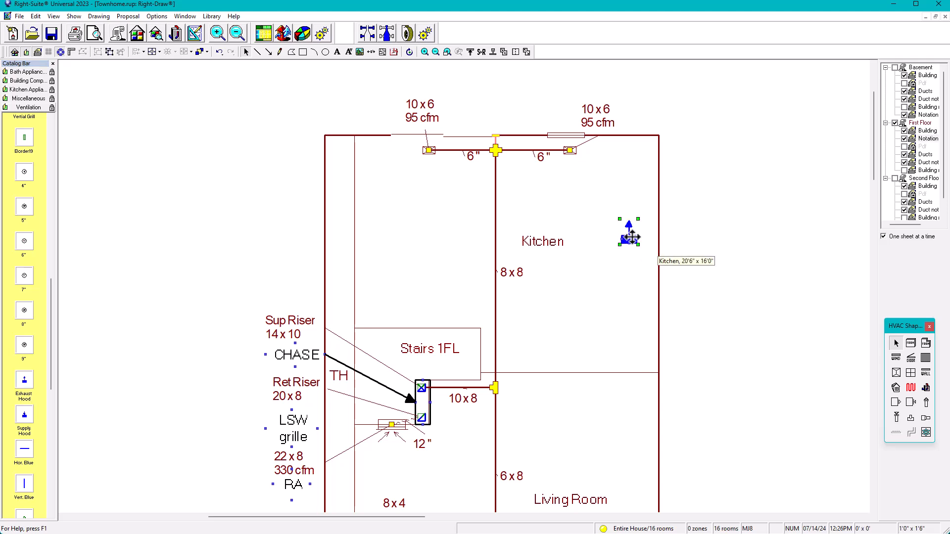
{"action": "key", "text": "Delete"}
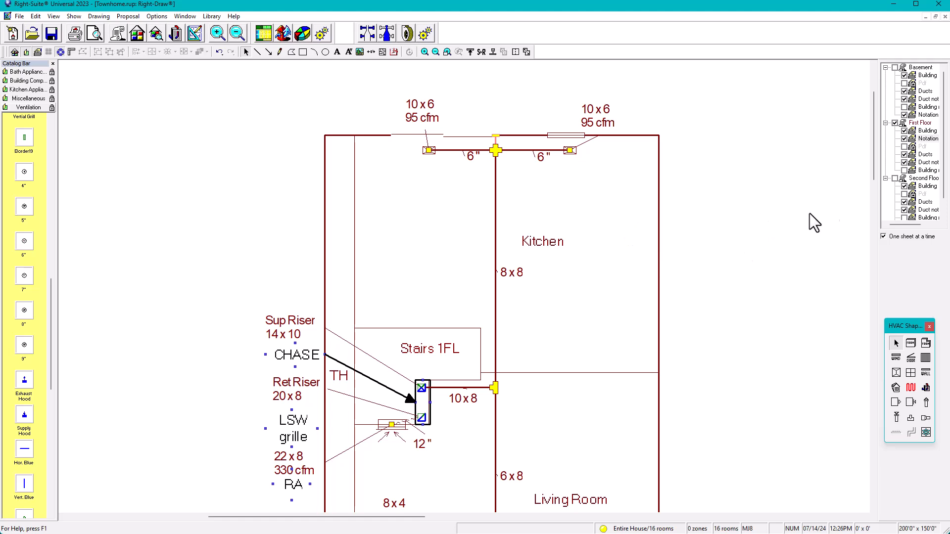
Draw a rectangle about 1'6" by 2'6" over the Kitchen stove traced from the PDF underlay, and hide the underlay
{"action": "left_click", "coordinate": [905, 146]}
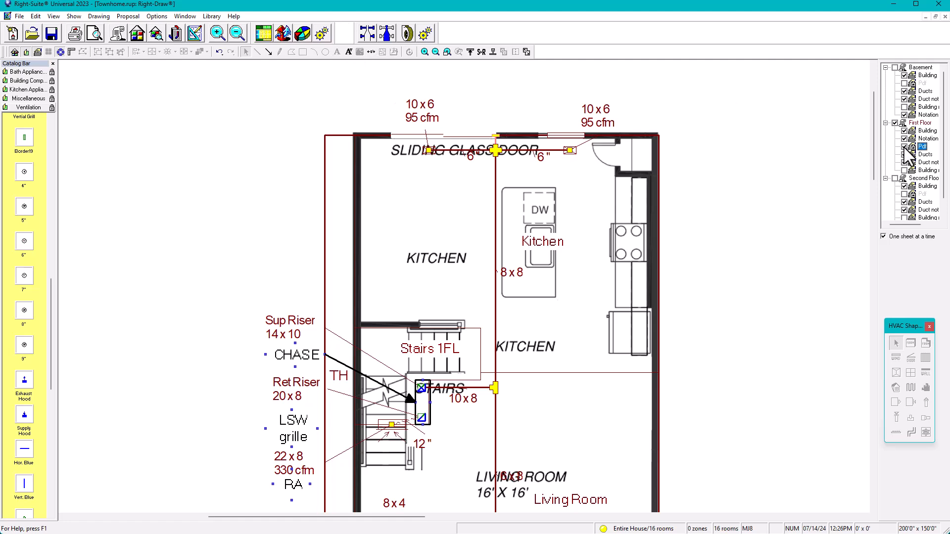
{"action": "left_click", "coordinate": [904, 131]}
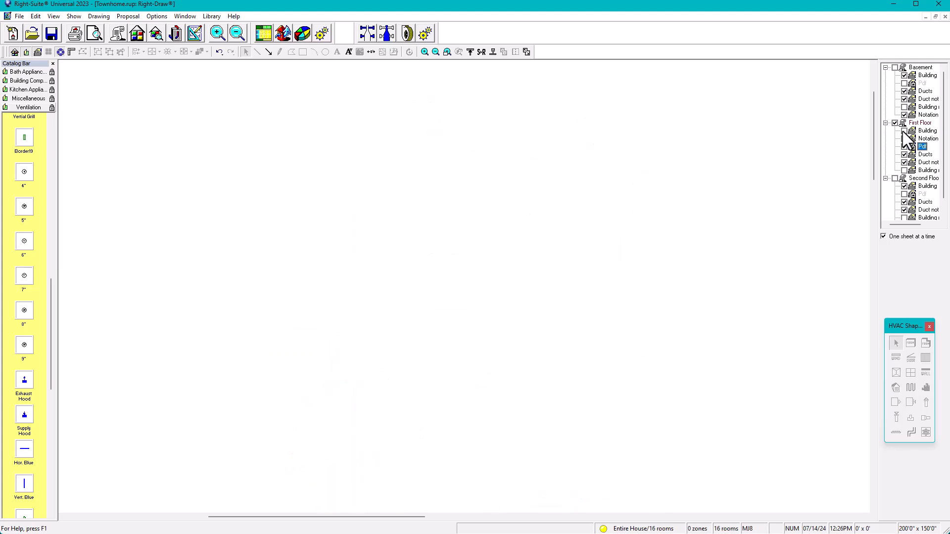
{"action": "left_click", "coordinate": [905, 131]}
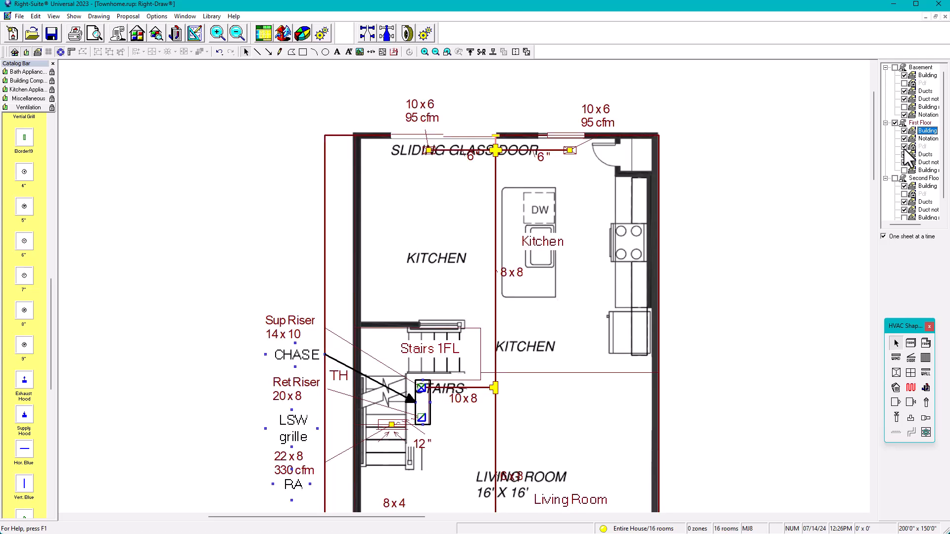
{"action": "left_click", "coordinate": [302, 52]}
{"action": "left_click_drag", "start_coordinate": [622, 228], "coordinate": [647, 260]}
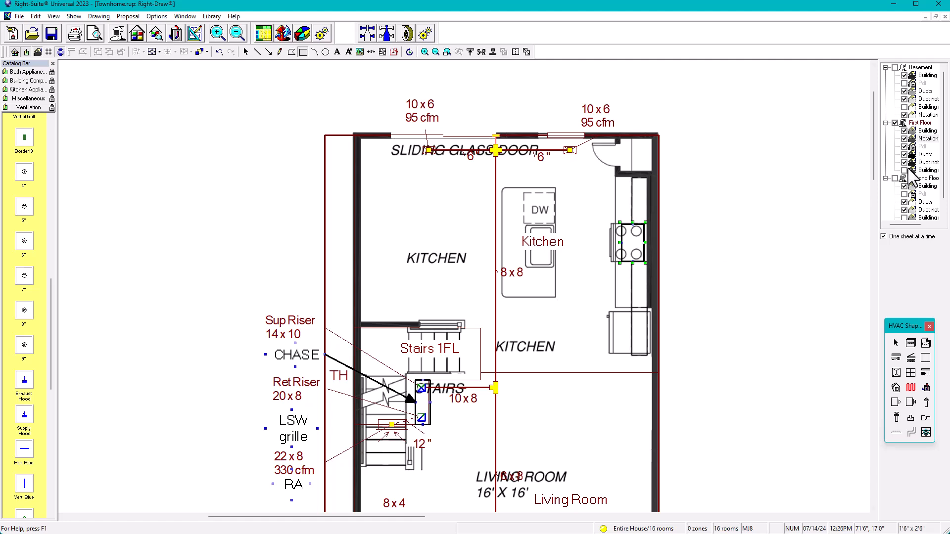
{"action": "left_click", "coordinate": [905, 139]}
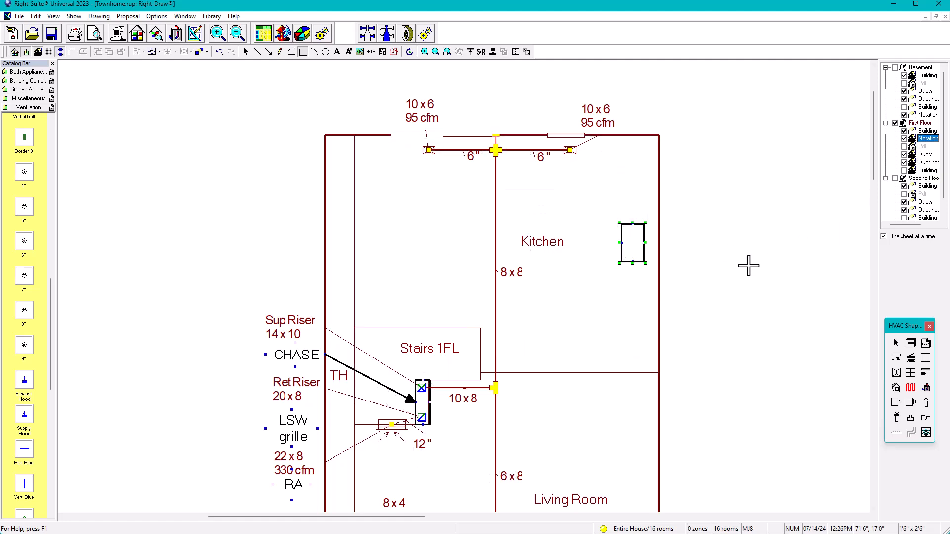
{"action": "left_click", "coordinate": [896, 343]}
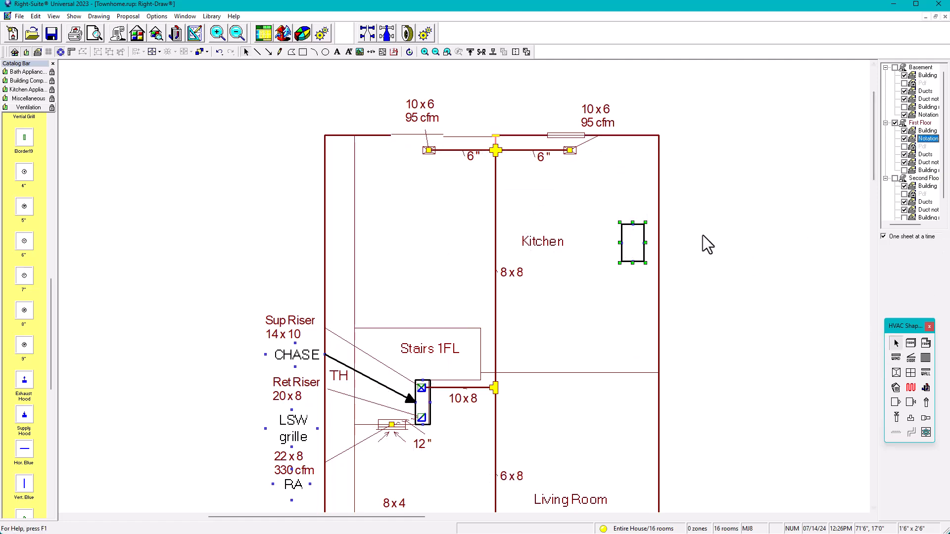
{"action": "left_click", "coordinate": [643, 252]}
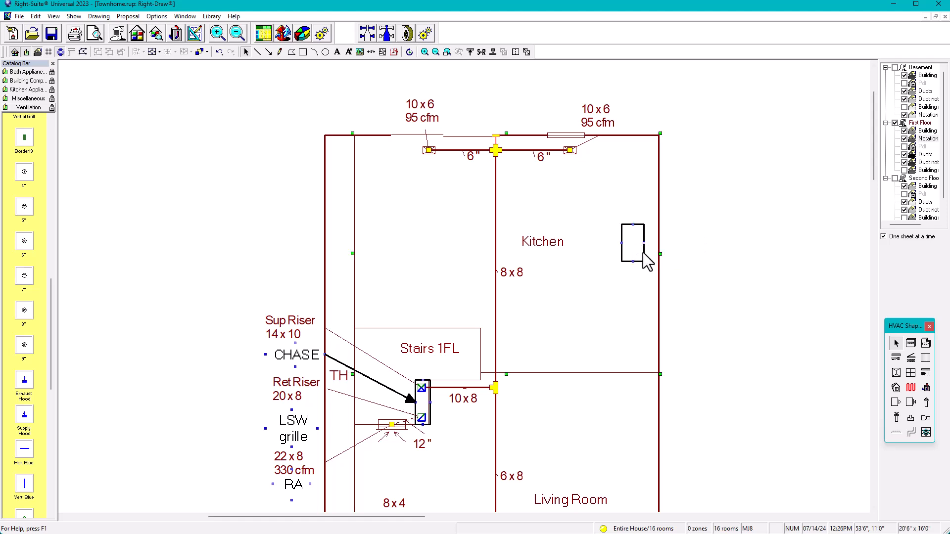
{"action": "key", "text": "Right"}
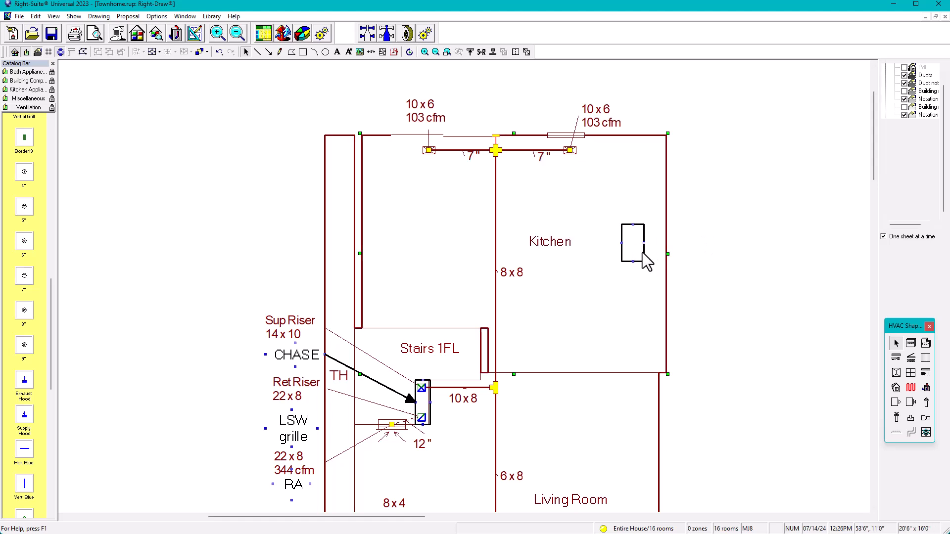
{"action": "key", "text": "ctrl+z"}
Shift the stove rectangle one increment closer to the Kitchen's side exterior wall
{"action": "left_click_drag", "start_coordinate": [586, 85], "coordinate": [687, 307]}
{"action": "key", "text": "Right"}
{"action": "left_click", "coordinate": [684, 297]}
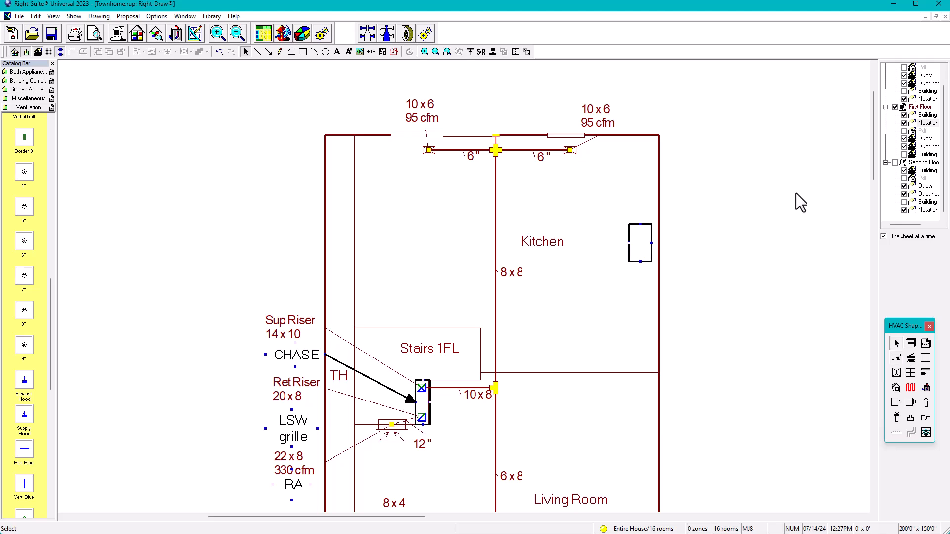
Draw a vertical exhaust line about 7'3" long from the stove rectangle to the Kitchen's sliding-door exterior wall
{"action": "left_click", "coordinate": [257, 52]}
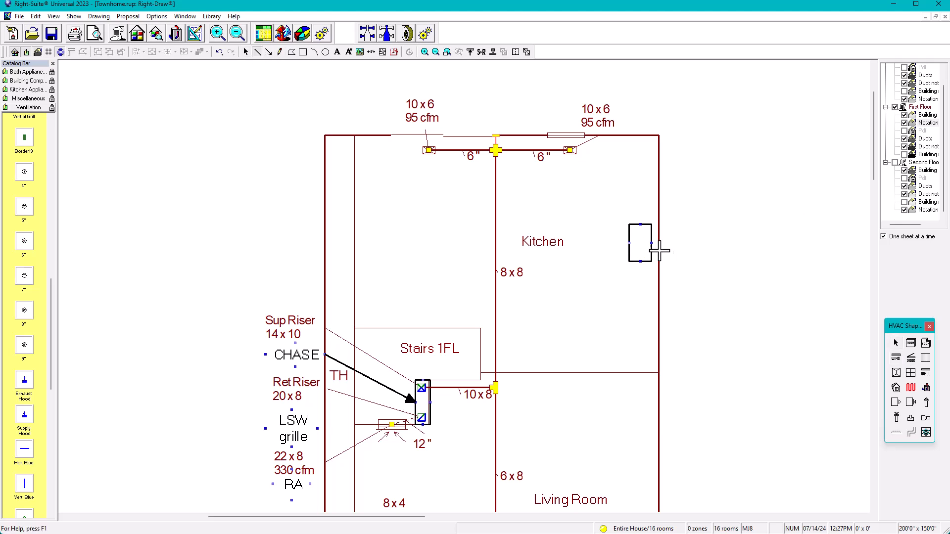
{"action": "left_click", "coordinate": [652, 225]}
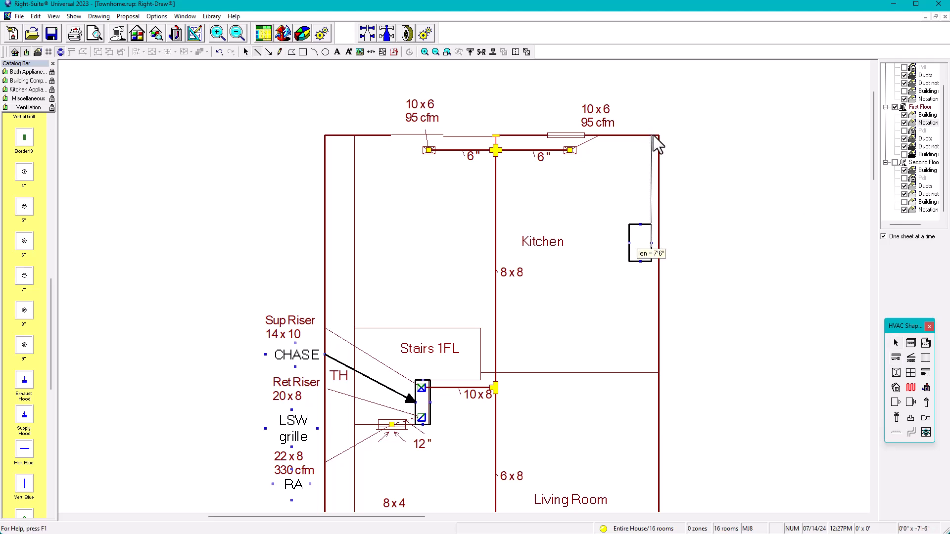
{"action": "left_click", "coordinate": [652, 135]}
{"action": "left_click", "coordinate": [895, 343]}
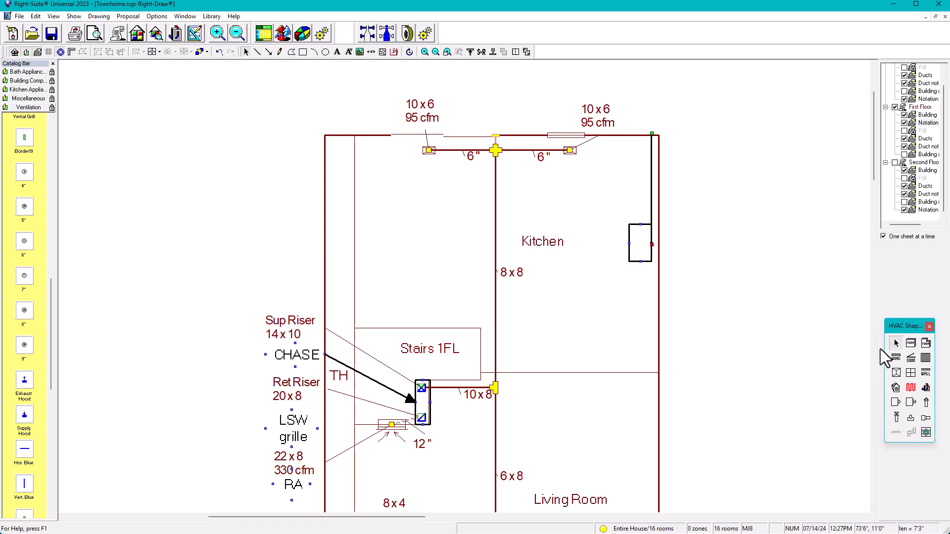
Place an Exhaust Hood symbol on the exterior wall at the end of the kitchen exhaust line
{"action": "left_click", "coordinate": [23, 381]}
{"action": "left_click_drag", "start_coordinate": [24, 379], "coordinate": [580, 225]}
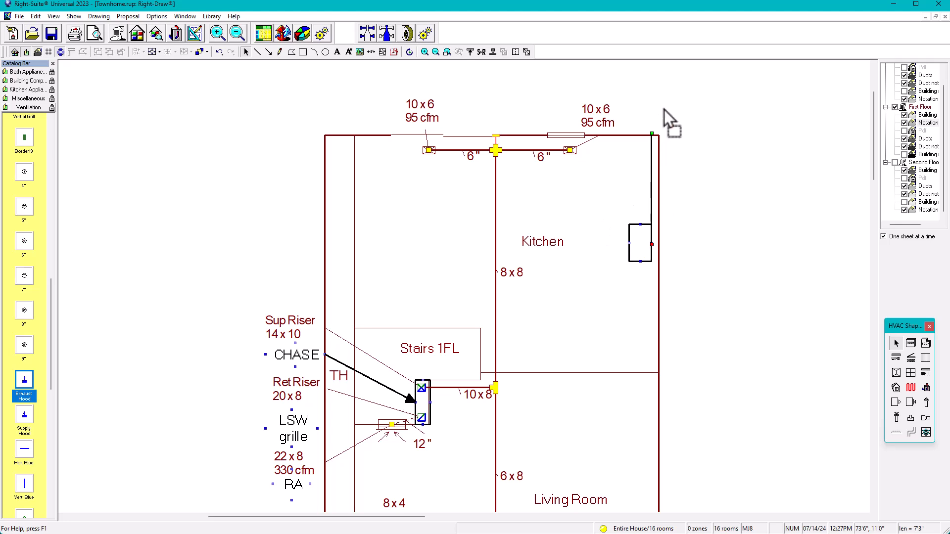
{"action": "left_click_drag", "start_coordinate": [664, 109], "coordinate": [664, 110]}
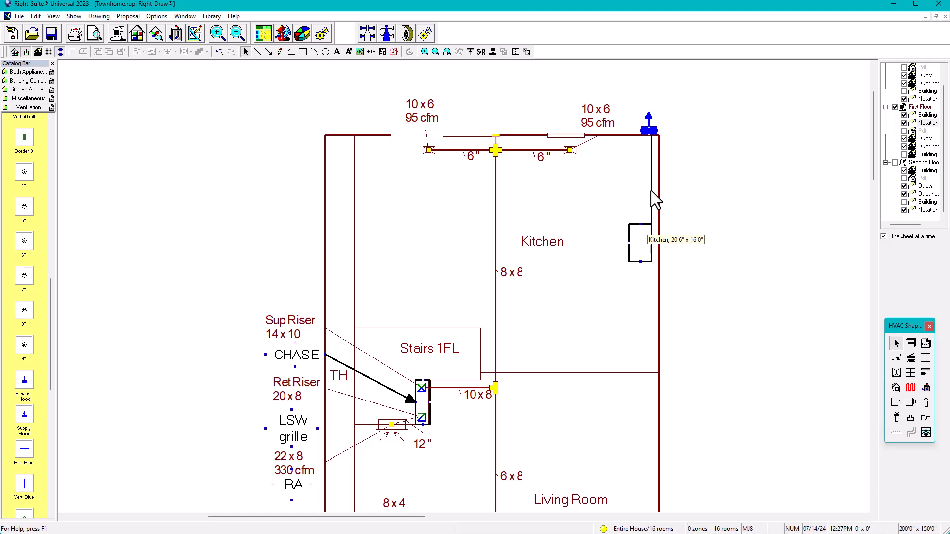
Copy the 4" Bath Exhaust label to outside the Kitchen wall as 8" Kitchen Exhaust and enlarge its text box
{"action": "scroll", "coordinate": [396, 379], "scroll_direction": "down", "scroll_amount": 1}
{"action": "middle_click_drag", "start_coordinate": [397, 386], "coordinate": [402, 282]}
{"action": "middle_click_drag", "start_coordinate": [412, 337], "coordinate": [379, 379]}
{"action": "left_click", "coordinate": [285, 496]}
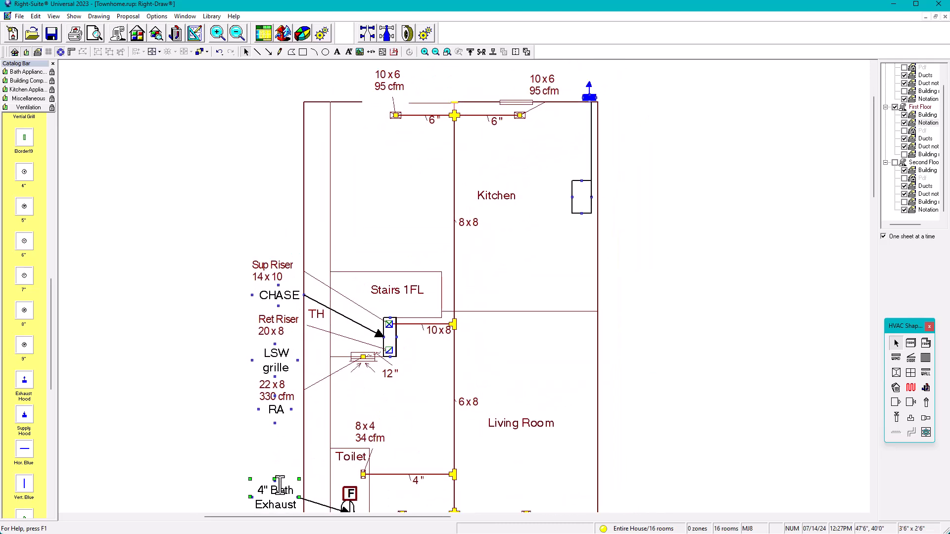
{"action": "left_click_drag", "start_coordinate": [281, 484], "coordinate": [646, 136]}
{"action": "type", "text": "8\" "}
{"action": "type", "text": "Kitchen"}
{"action": "left_click", "coordinate": [724, 198]}
{"action": "left_click", "coordinate": [634, 150]}
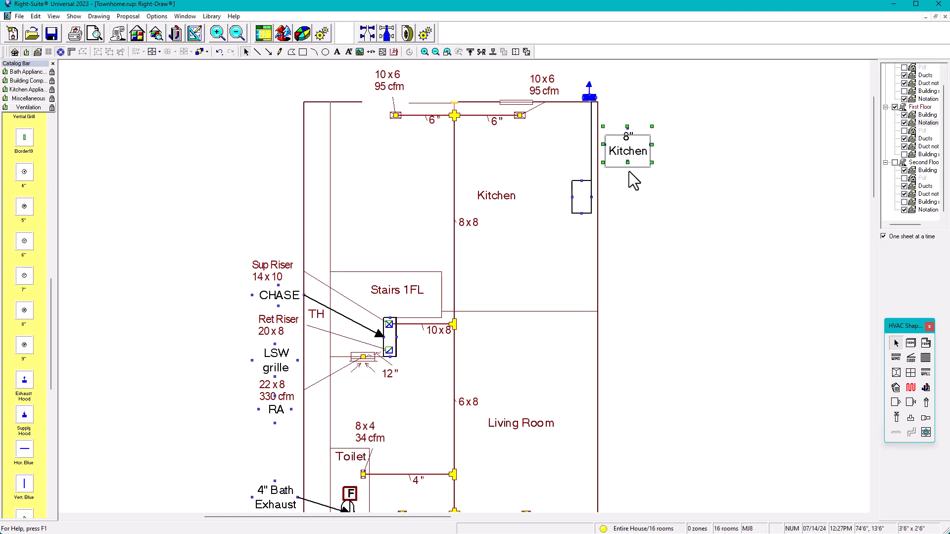
{"action": "left_click_drag", "start_coordinate": [651, 162], "coordinate": [664, 188]}
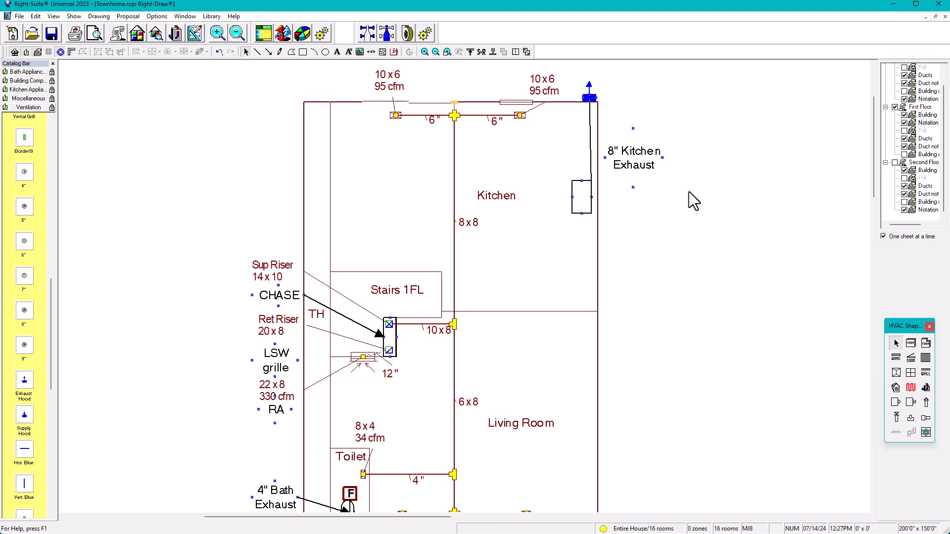
Align the exhaust hood with the stove rectangle's wall-side edge so the kitchen exhaust line runs straight
{"action": "scroll", "coordinate": [665, 176], "scroll_direction": "down", "scroll_amount": 2}
{"action": "scroll", "coordinate": [597, 154], "scroll_direction": "up", "scroll_amount": 3}
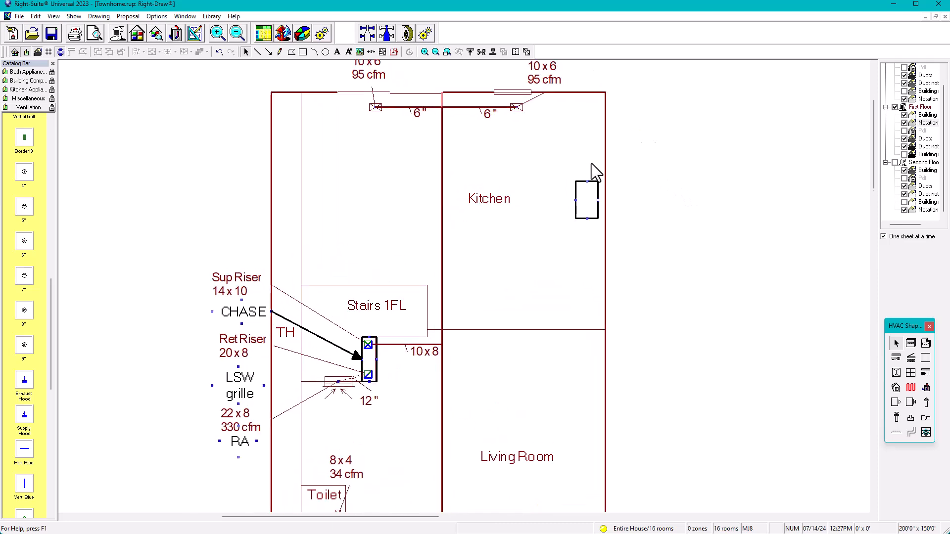
{"action": "left_click", "coordinate": [589, 213]}
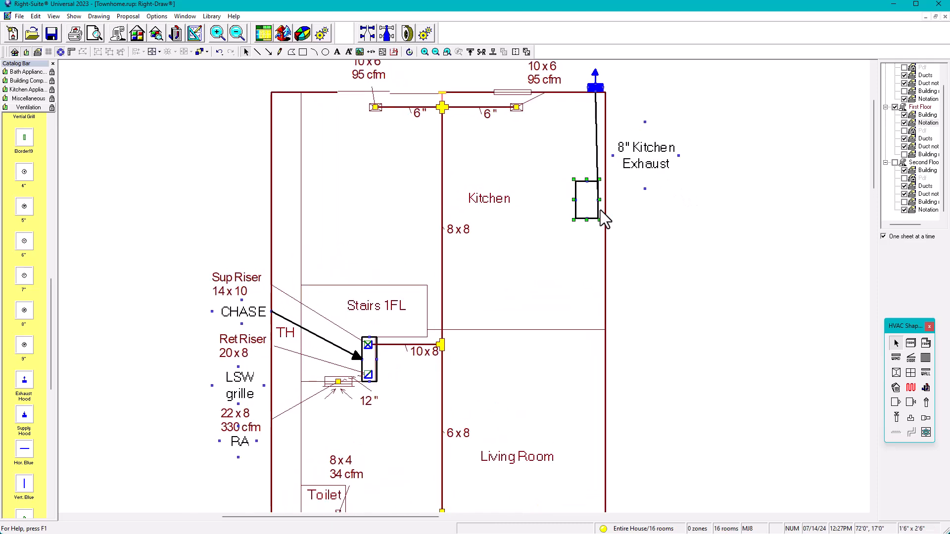
{"action": "scroll", "coordinate": [598, 101], "scroll_direction": "up", "scroll_amount": 1}
{"action": "left_click", "coordinate": [596, 82]}
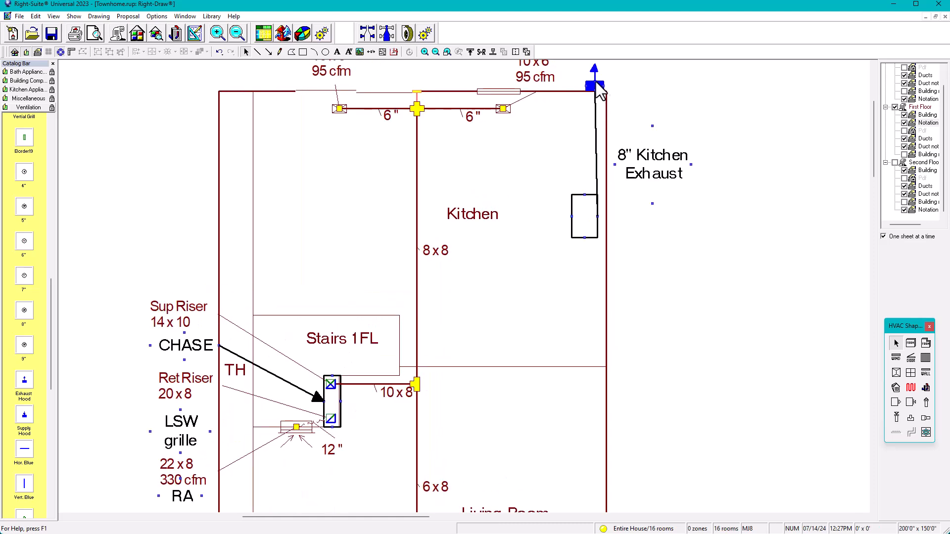
{"action": "scroll", "coordinate": [653, 253], "scroll_direction": "down", "scroll_amount": 1}
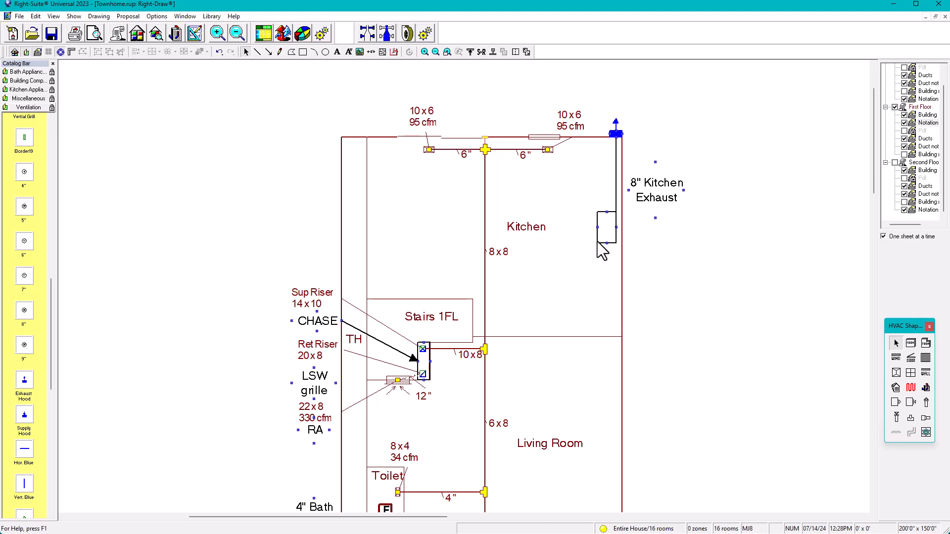
Check the First Floor plan against the PDF underlay, hide it again and open the kitchen appliance catalog
{"action": "scroll", "coordinate": [661, 304], "scroll_direction": "down", "scroll_amount": 3}
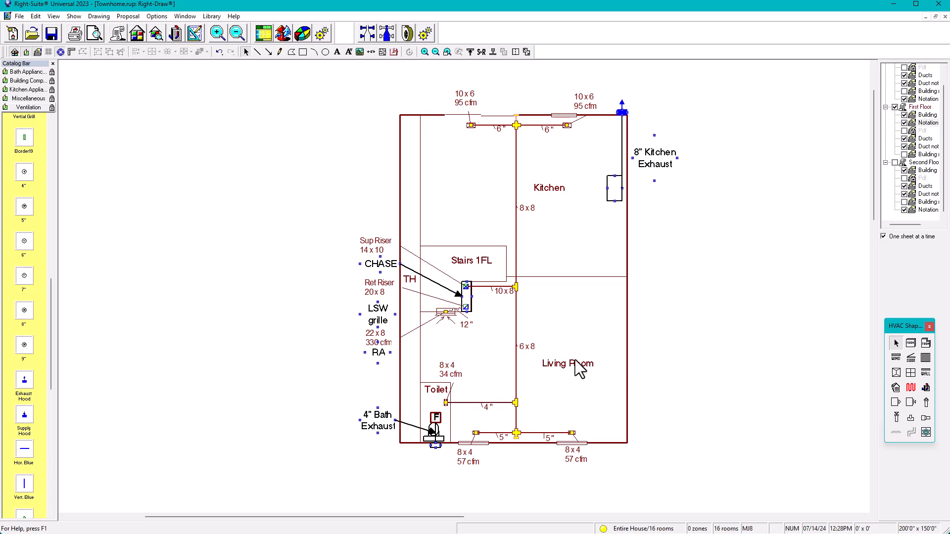
{"action": "left_click", "coordinate": [904, 131]}
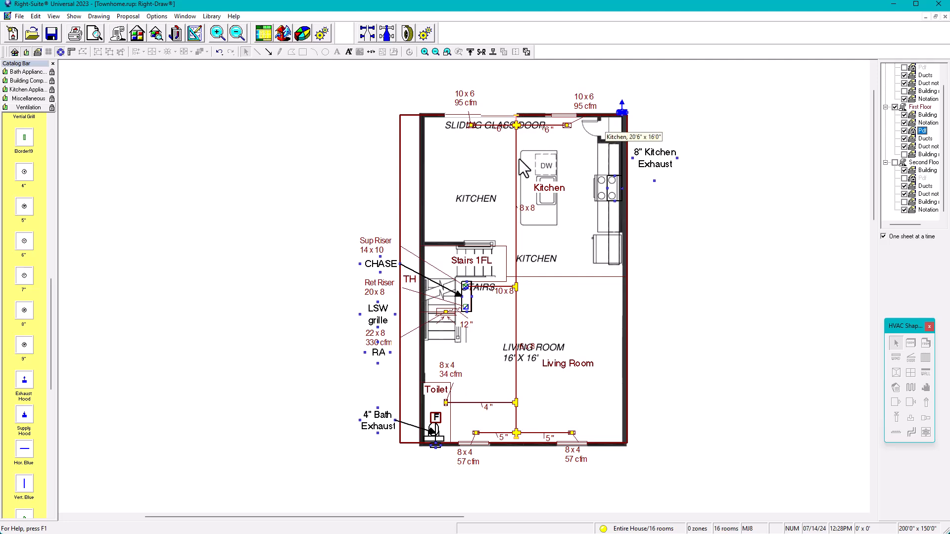
{"action": "left_click", "coordinate": [905, 131]}
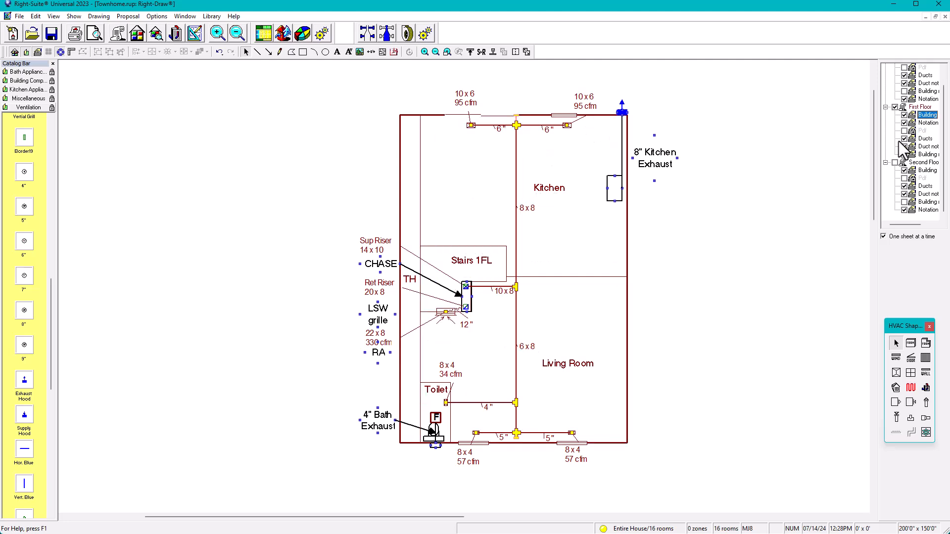
{"action": "left_click", "coordinate": [26, 91]}
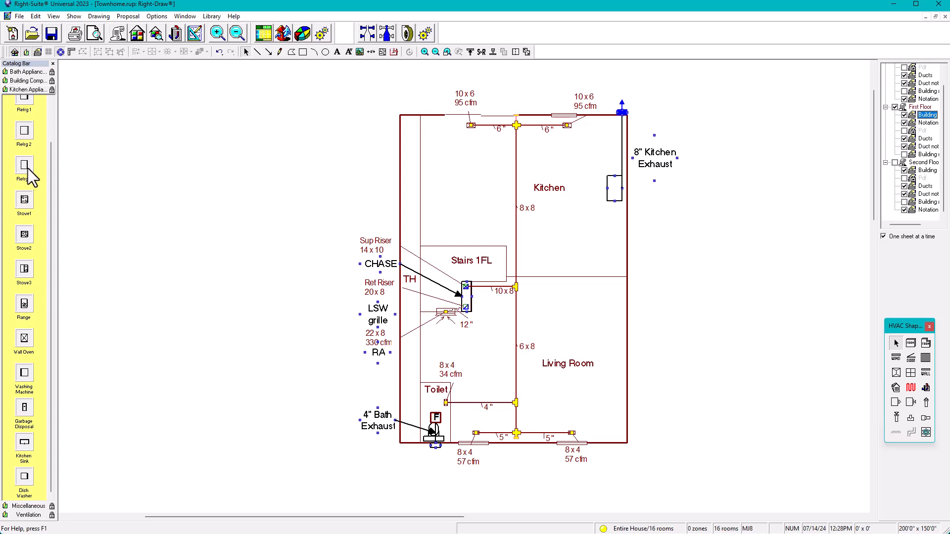
Add the Indoor Furniture.cat catalog to the available symbol catalogs
{"action": "left_click_drag", "start_coordinate": [52, 152], "coordinate": [51, 200]}
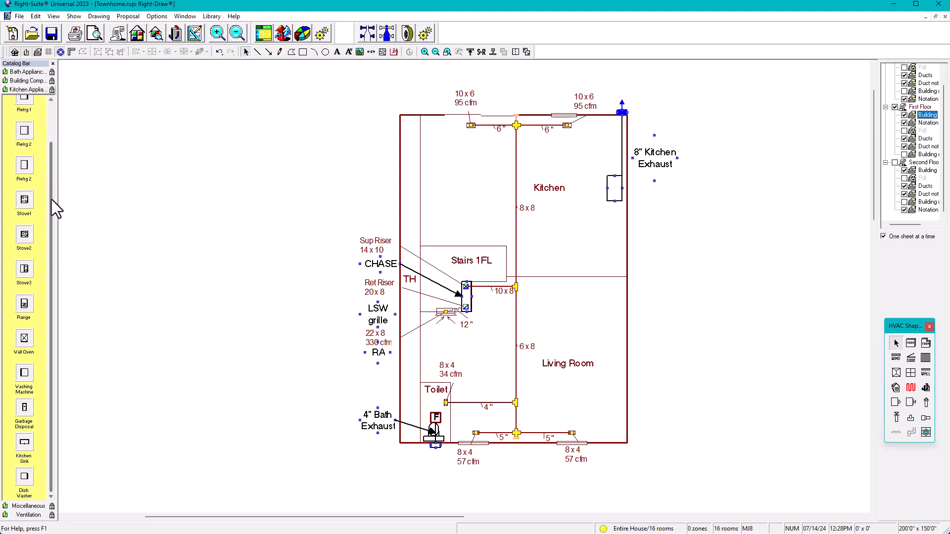
{"action": "left_click", "coordinate": [25, 516]}
{"action": "right_click", "coordinate": [41, 442]}
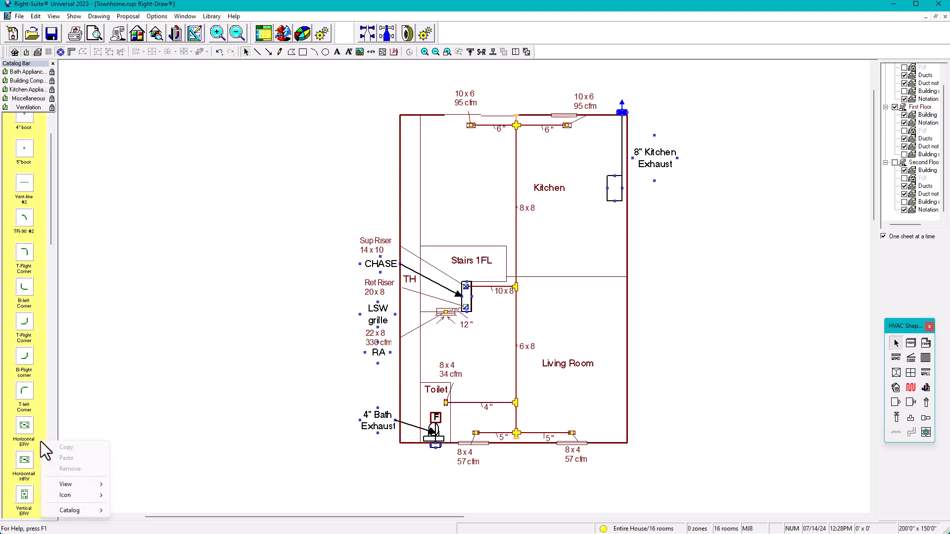
{"action": "mouse_move", "coordinate": [69, 505]}
{"action": "left_click", "coordinate": [137, 502]}
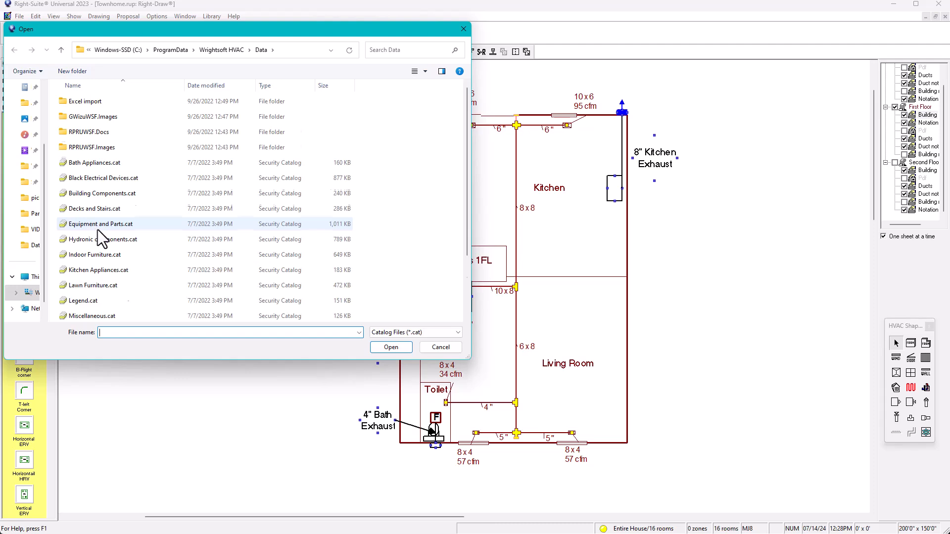
{"action": "left_click", "coordinate": [86, 224]}
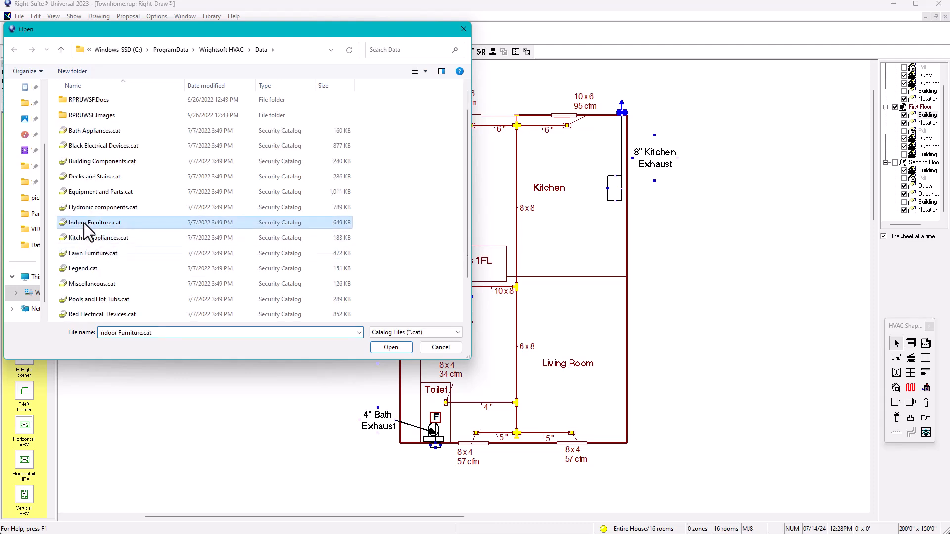
{"action": "left_click", "coordinate": [392, 346]}
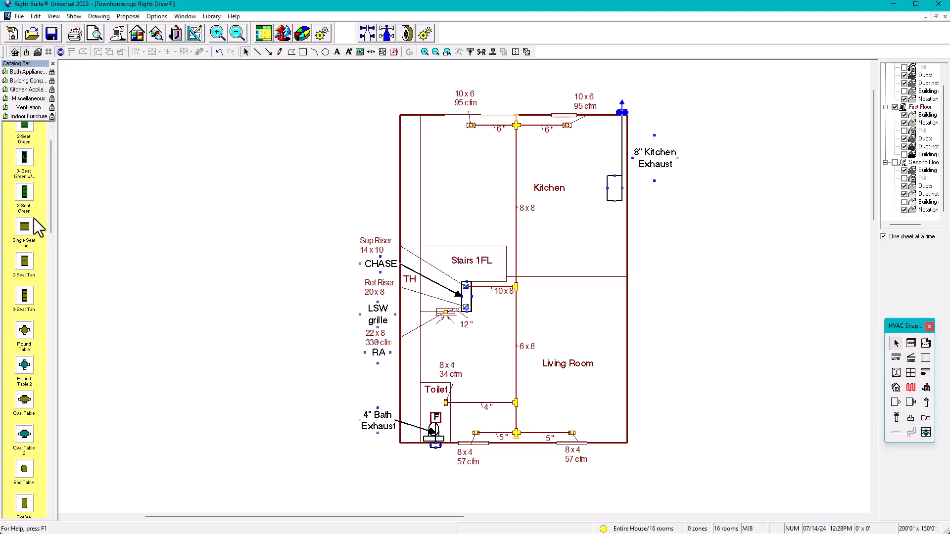
Place a rectangular desk symbol in the Kitchen as an island and rotate it a quarter turn so it stands vertically
{"action": "scroll", "coordinate": [48, 235], "scroll_direction": "down", "scroll_amount": 2}
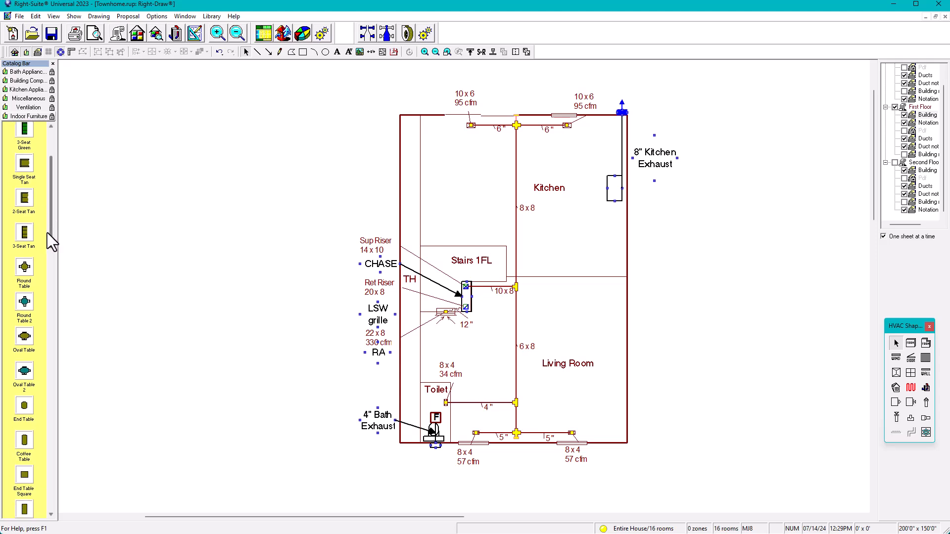
{"action": "scroll", "coordinate": [46, 238], "scroll_direction": "down", "scroll_amount": 3}
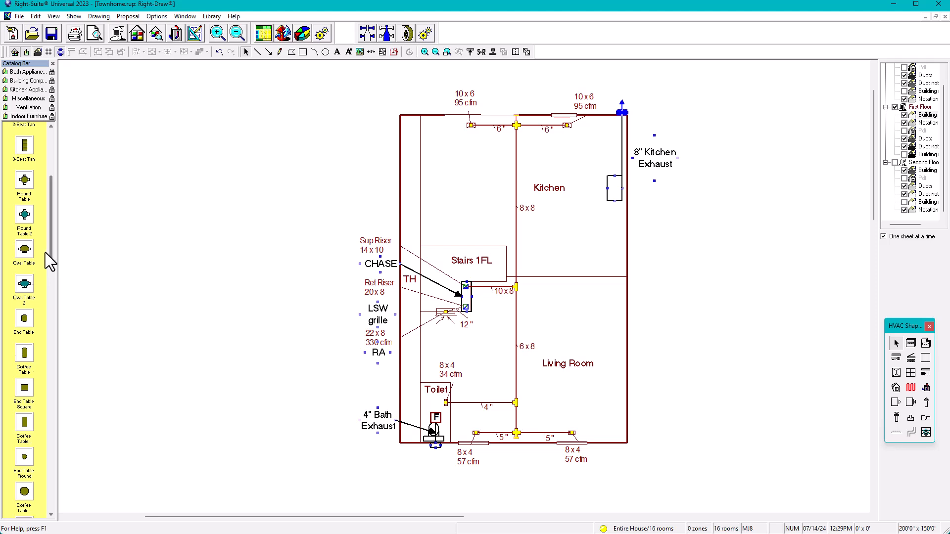
{"action": "scroll", "coordinate": [43, 262], "scroll_direction": "down", "scroll_amount": 4}
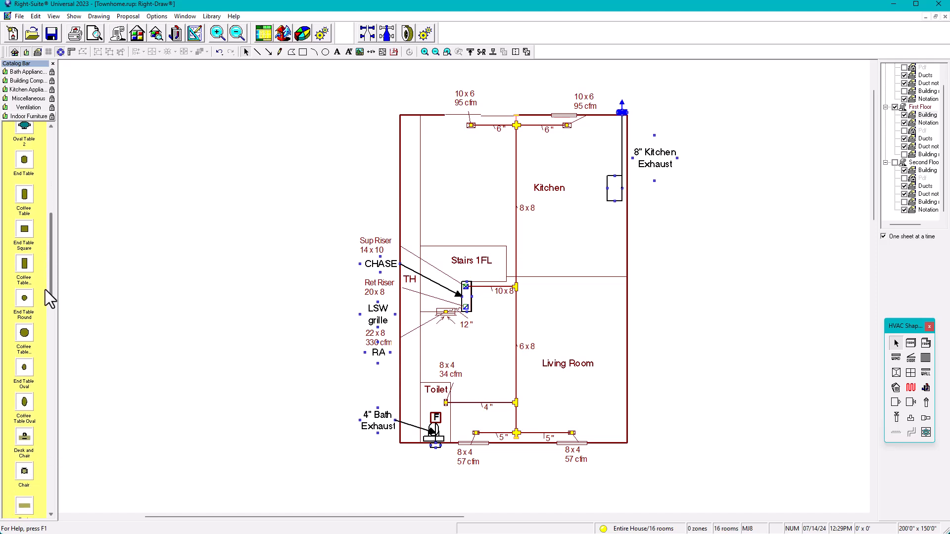
{"action": "scroll", "coordinate": [46, 302], "scroll_direction": "down", "scroll_amount": 4}
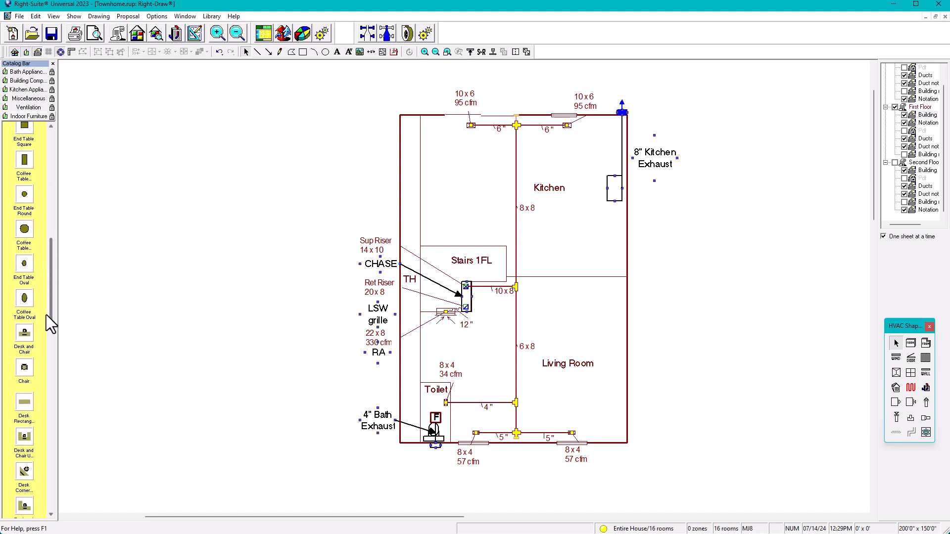
{"action": "scroll", "coordinate": [44, 386], "scroll_direction": "down", "scroll_amount": 3}
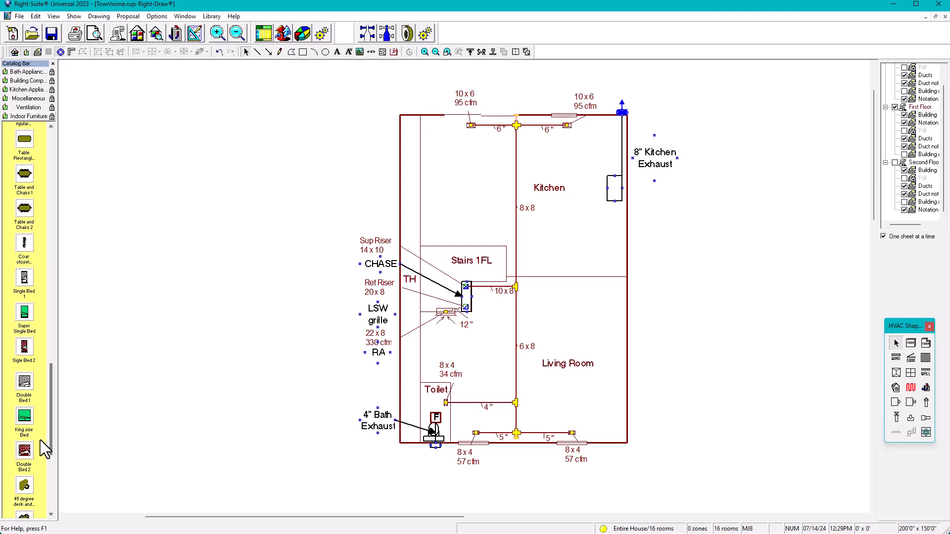
{"action": "scroll", "coordinate": [53, 323], "scroll_direction": "up", "scroll_amount": 3}
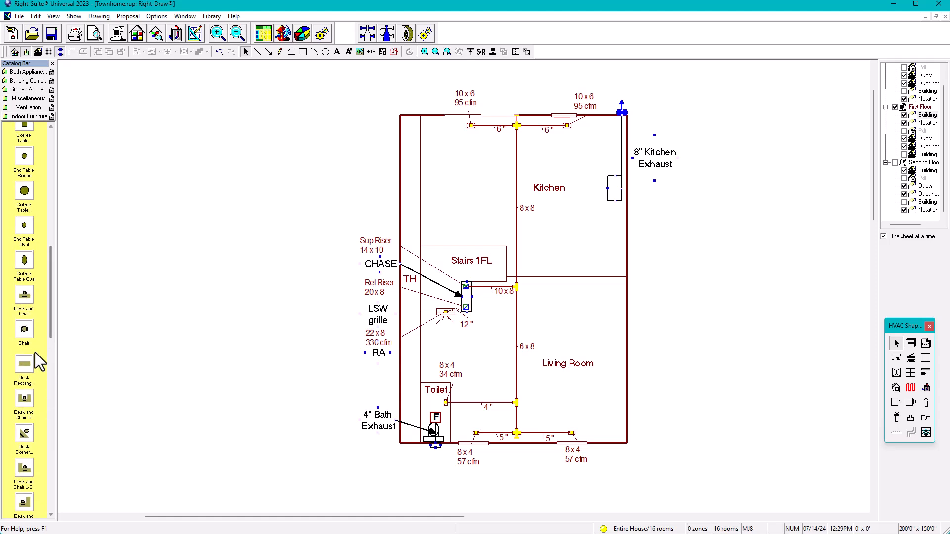
{"action": "left_click_drag", "start_coordinate": [25, 370], "coordinate": [509, 184]}
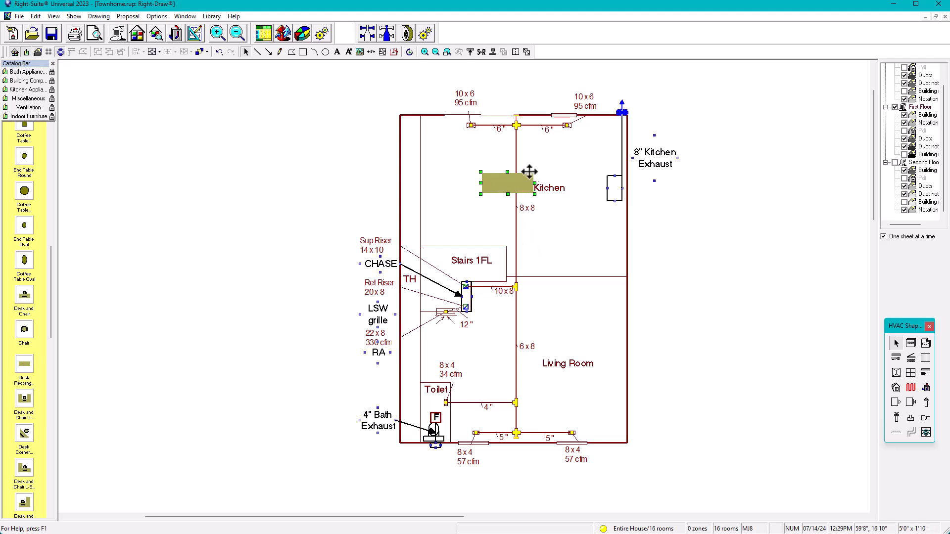
{"action": "left_click", "coordinate": [406, 53]}
{"action": "left_click_drag", "start_coordinate": [507, 172], "coordinate": [468, 191]}
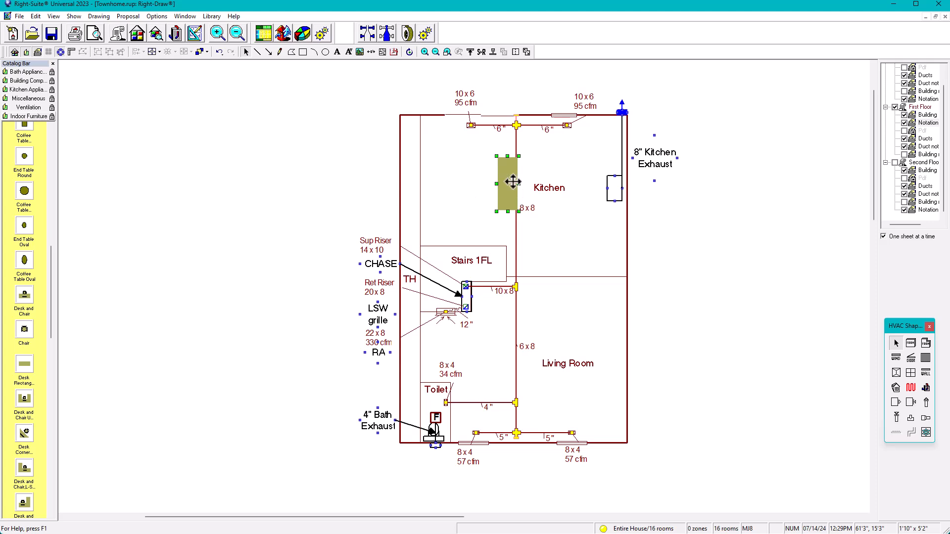
Position the island between the trunk duct and the stove rectangle, and move the Kitchen and 8 x 8 labels clear of it
{"action": "left_click", "coordinate": [526, 210]}
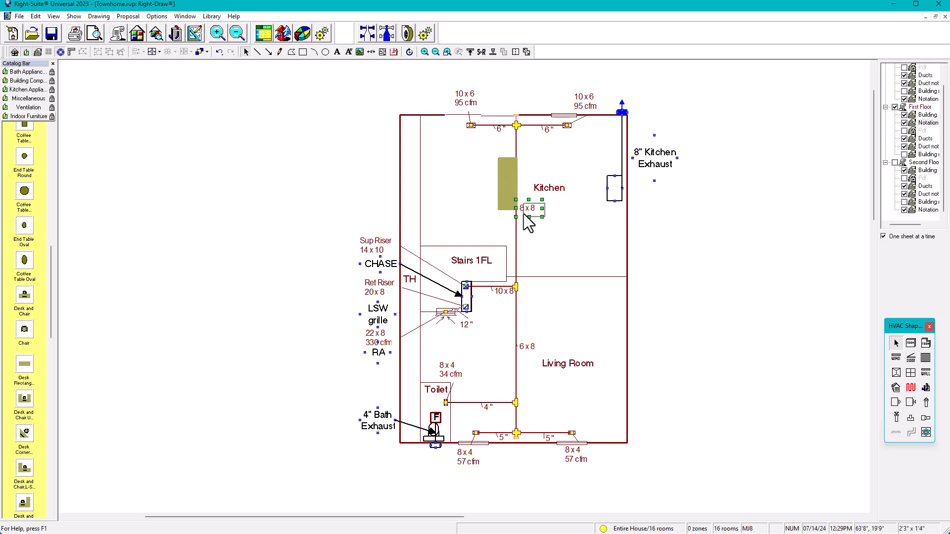
{"action": "left_click_drag", "start_coordinate": [510, 188], "coordinate": [456, 175]}
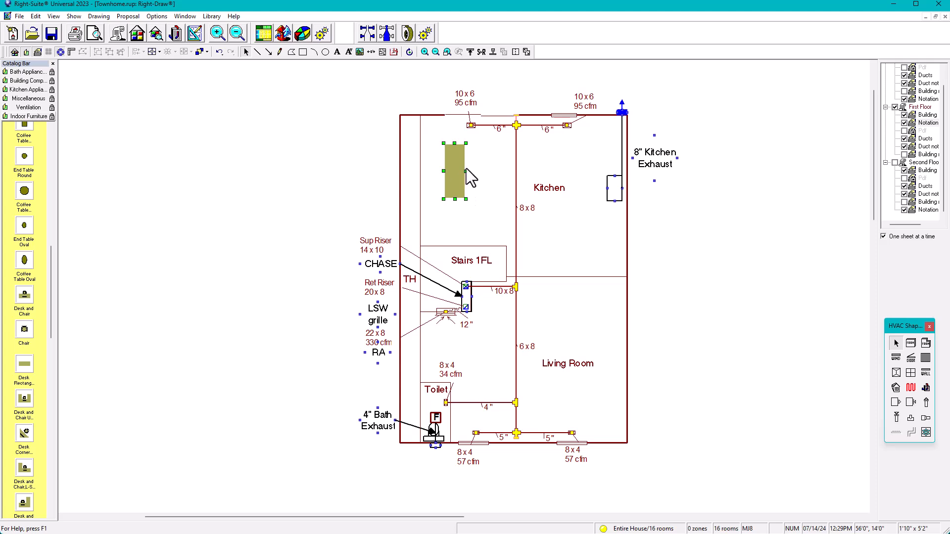
{"action": "left_click_drag", "start_coordinate": [466, 173], "coordinate": [365, 173]}
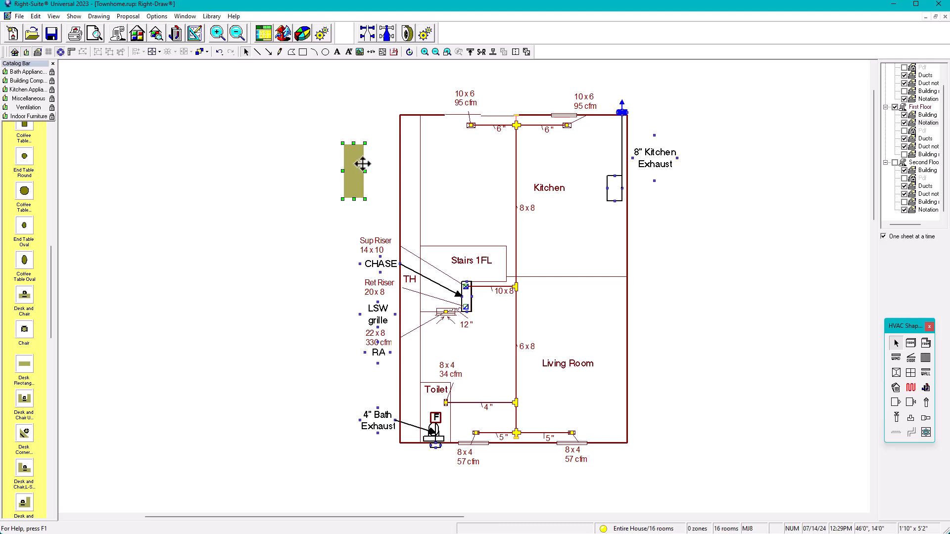
{"action": "scroll", "coordinate": [352, 161], "scroll_direction": "up", "scroll_amount": 1}
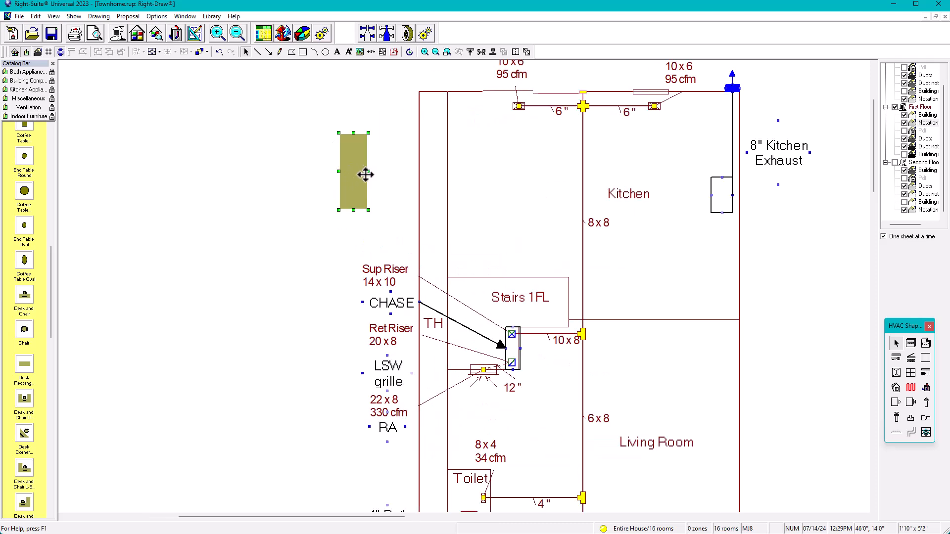
{"action": "left_click_drag", "start_coordinate": [362, 172], "coordinate": [684, 244]}
{"action": "left_click_drag", "start_coordinate": [599, 221], "coordinate": [554, 210]}
{"action": "left_click", "coordinate": [815, 256]}
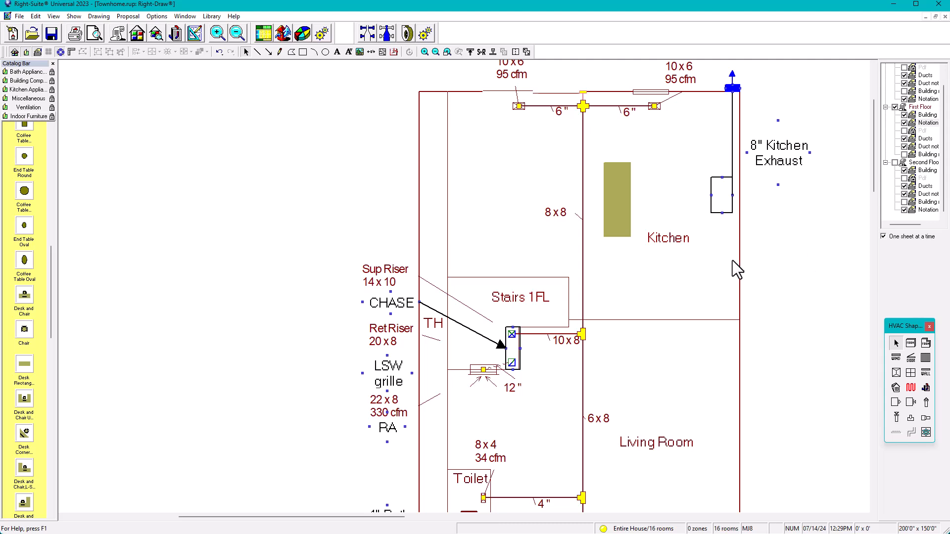
Compare the island's placement with the First Floor PDF underlay and hide the underlay again
{"action": "scroll", "coordinate": [733, 259], "scroll_direction": "down", "scroll_amount": 1}
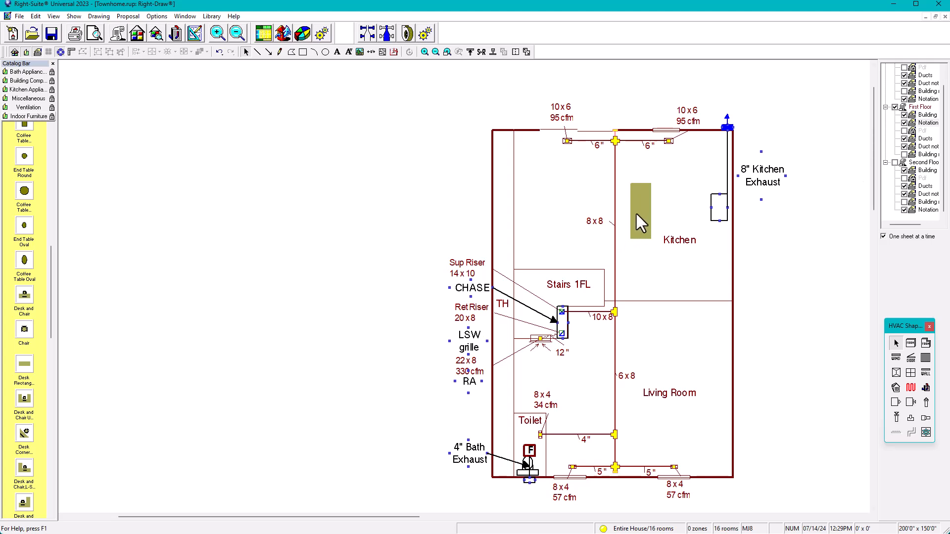
{"action": "left_click", "coordinate": [904, 131]}
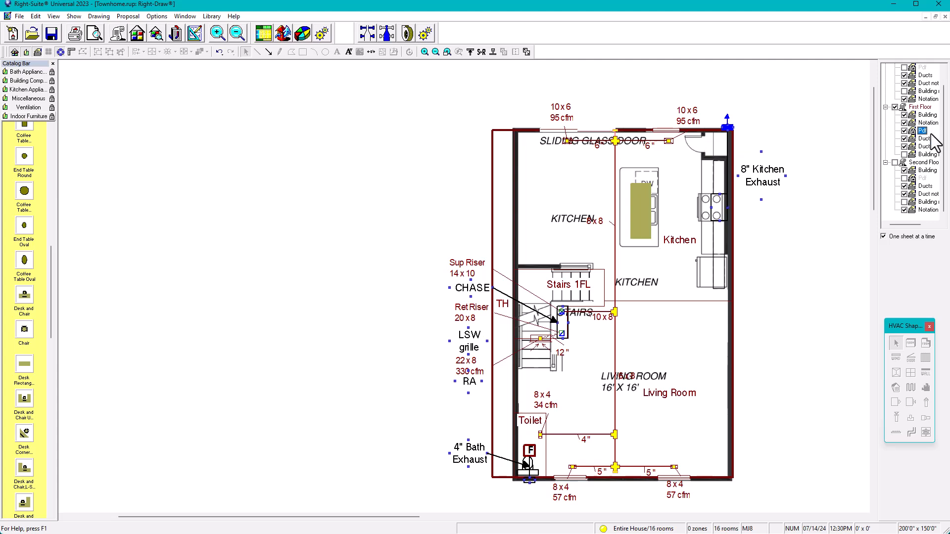
{"action": "left_click", "coordinate": [904, 131]}
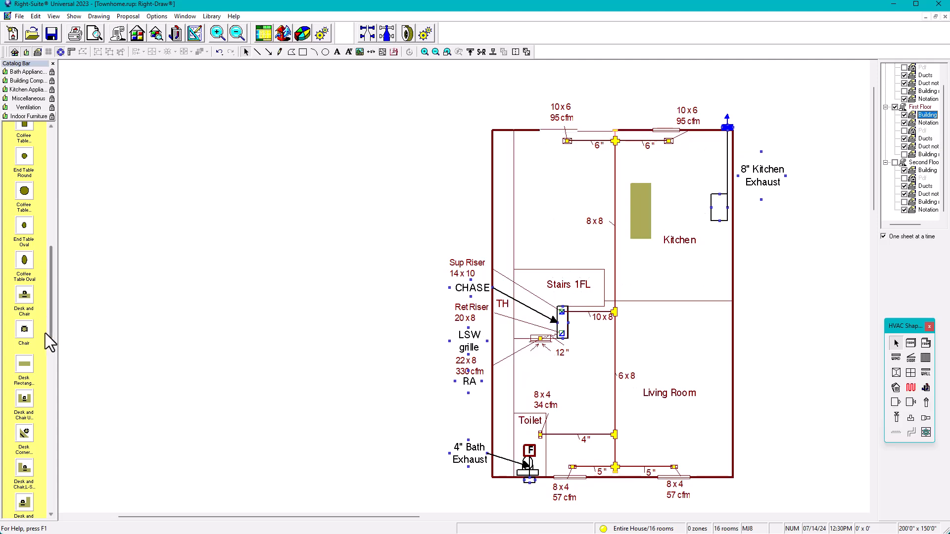
Place a table and 4 chairs symbol in the dining area on the other side of the trunk duct from the island
{"action": "left_click_drag", "start_coordinate": [51, 311], "coordinate": [54, 454]}
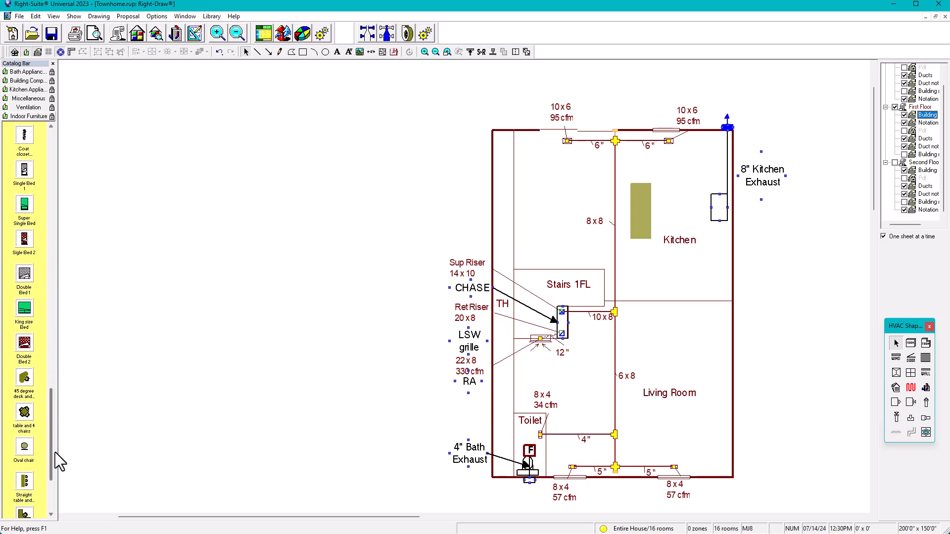
{"action": "left_click", "coordinate": [25, 418]}
{"action": "left_click_drag", "start_coordinate": [25, 416], "coordinate": [581, 208]}
Undo the accidental shift of the Kitchen room and move the 8 x 8 duct label to just below the island
{"action": "left_click", "coordinate": [607, 225]}
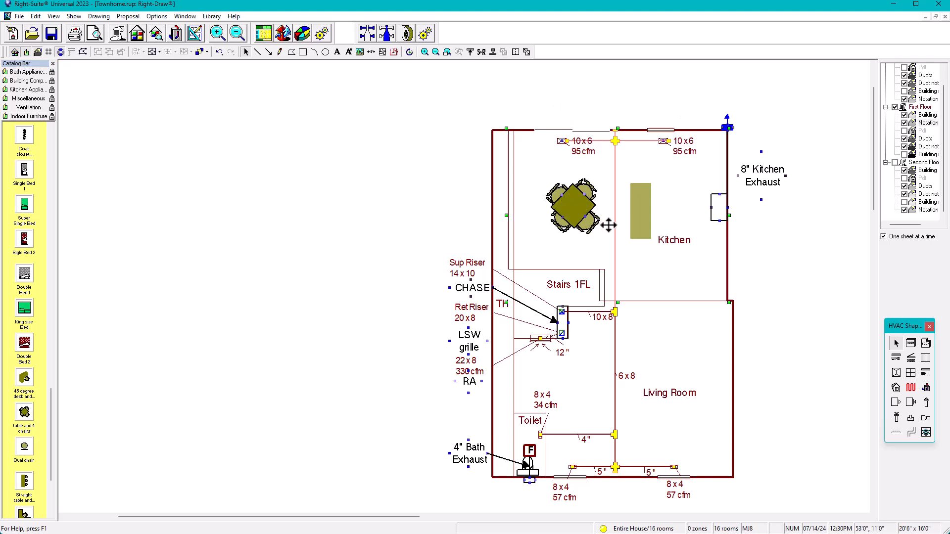
{"action": "key", "text": "ctrl+z"}
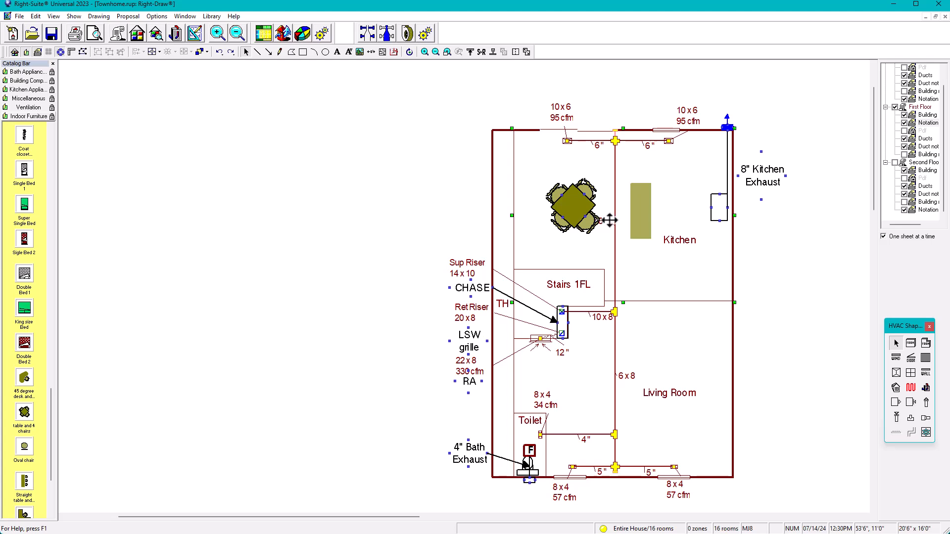
{"action": "left_click", "coordinate": [601, 223]}
{"action": "left_click", "coordinate": [637, 256]}
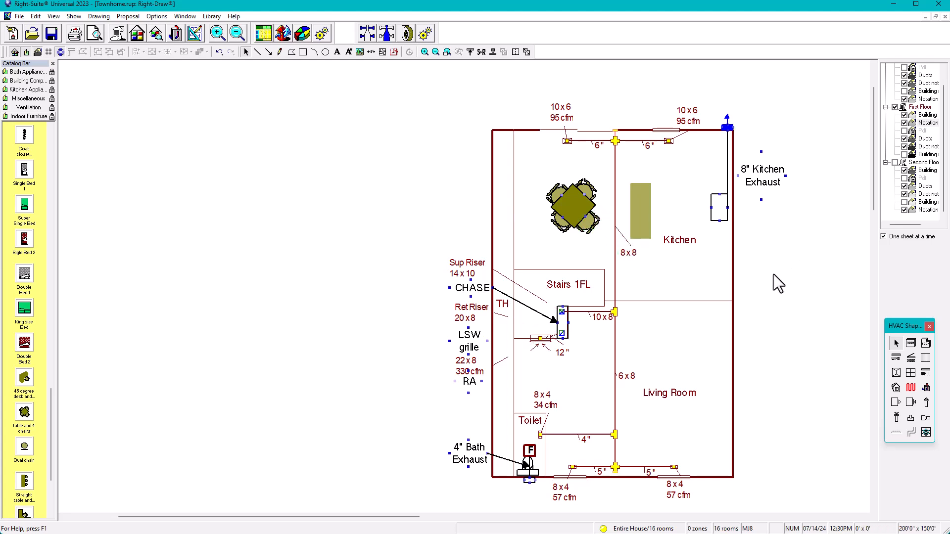
Shift the table and chairs slightly toward the stairs and away from the trunk duct
{"action": "left_click", "coordinate": [562, 207]}
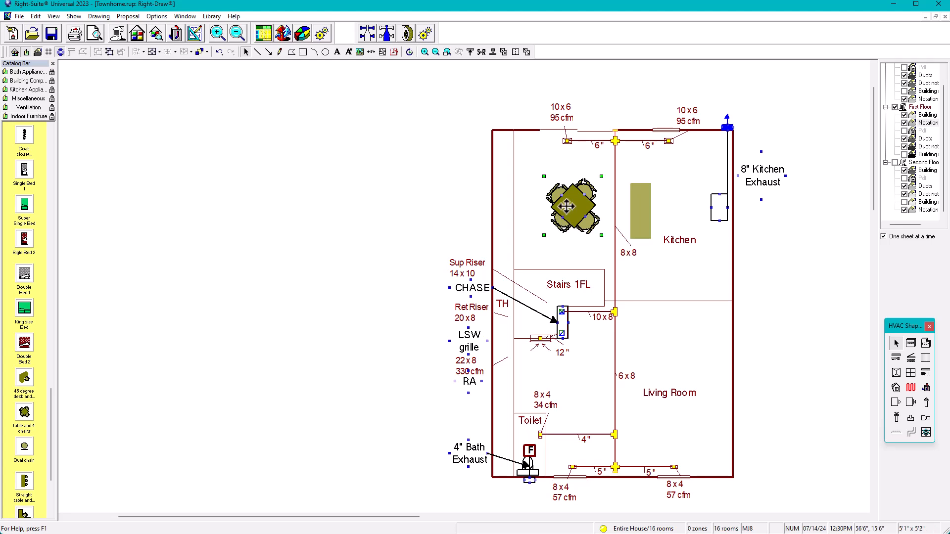
{"action": "left_click_drag", "start_coordinate": [567, 207], "coordinate": [562, 213]}
{"action": "left_click", "coordinate": [794, 258]}
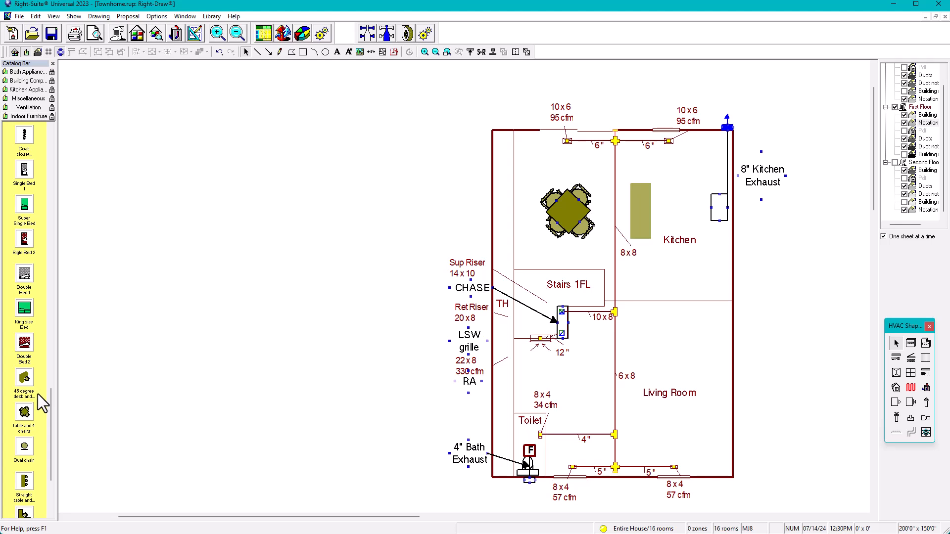
Place a green three-seat sofa in the Living Room, rotate it 180° and set its back along the exterior wall
{"action": "left_click_drag", "start_coordinate": [50, 438], "coordinate": [676, 362]}
{"action": "double_click", "coordinate": [671, 370]}
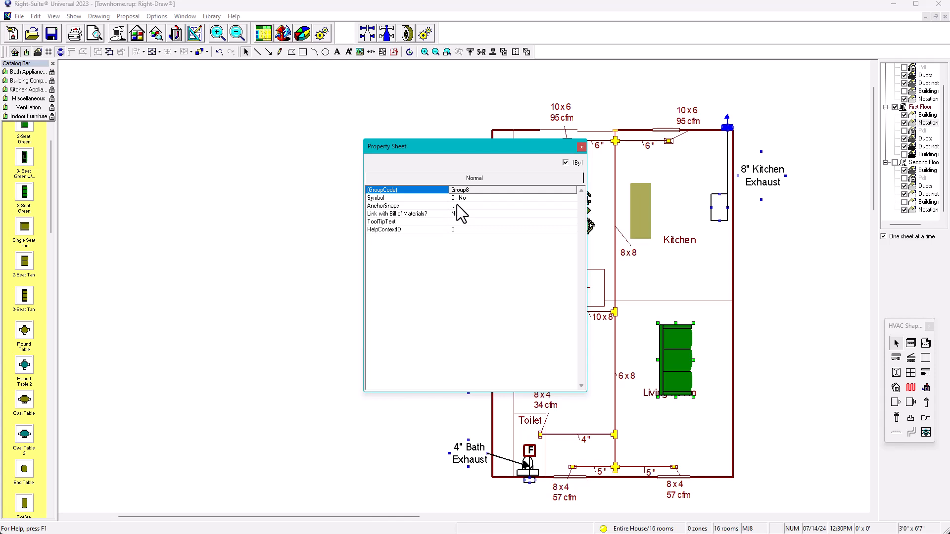
{"action": "left_click", "coordinate": [581, 147]}
{"action": "left_click", "coordinate": [410, 52]}
{"action": "left_click_drag", "start_coordinate": [669, 325], "coordinate": [675, 406]}
{"action": "left_click_drag", "start_coordinate": [677, 359], "coordinate": [712, 386]}
Move the Living Room label into the open floor between the trunk duct and the green sofa
{"action": "left_click", "coordinate": [669, 400]}
{"action": "left_click_drag", "start_coordinate": [650, 396], "coordinate": [646, 400]}
{"action": "left_click", "coordinate": [810, 374]}
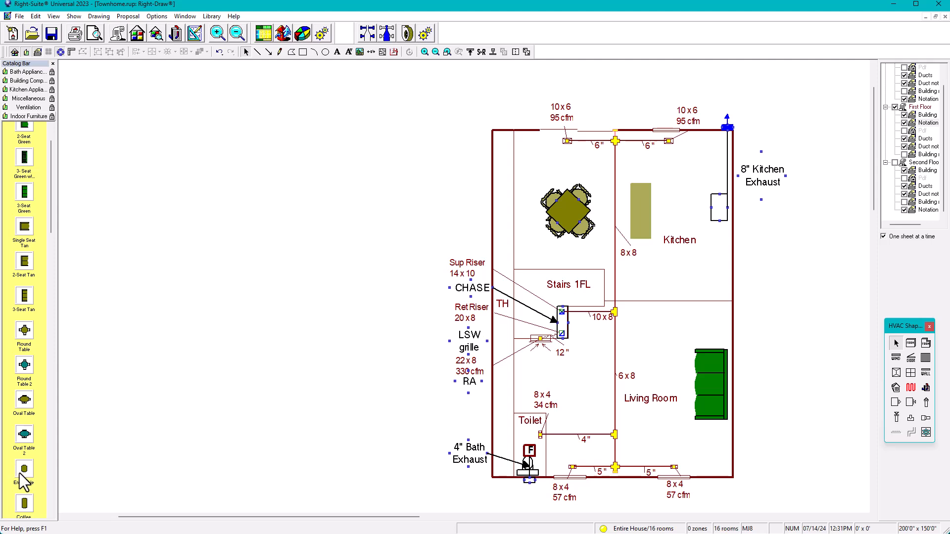
Place a 2-Seat Tan sofa in the Living Room near the trunk duct and rotate it so its back faces the Kitchen
{"action": "left_click", "coordinate": [25, 265]}
{"action": "left_click_drag", "start_coordinate": [27, 272], "coordinate": [656, 341]}
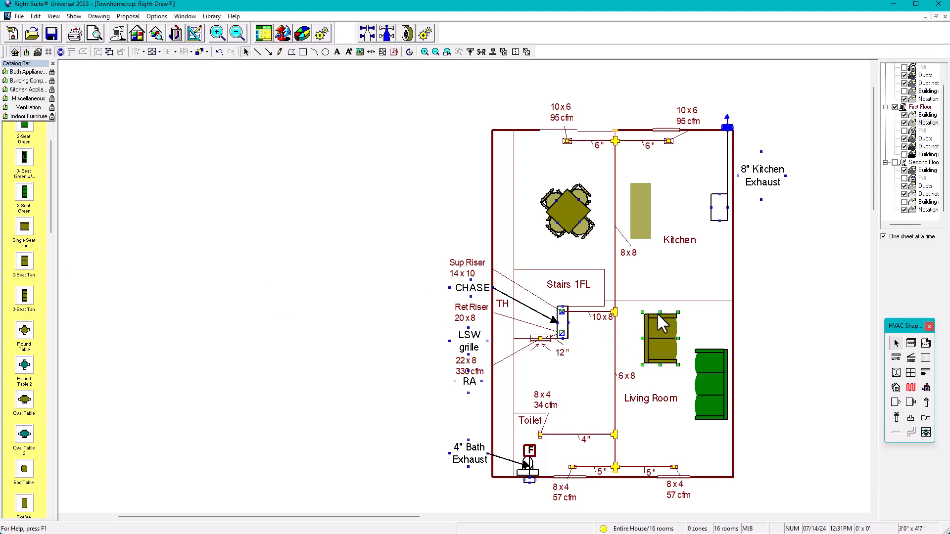
{"action": "left_click", "coordinate": [409, 52]}
{"action": "left_click_drag", "start_coordinate": [661, 311], "coordinate": [663, 343]}
{"action": "left_click", "coordinate": [760, 361]}
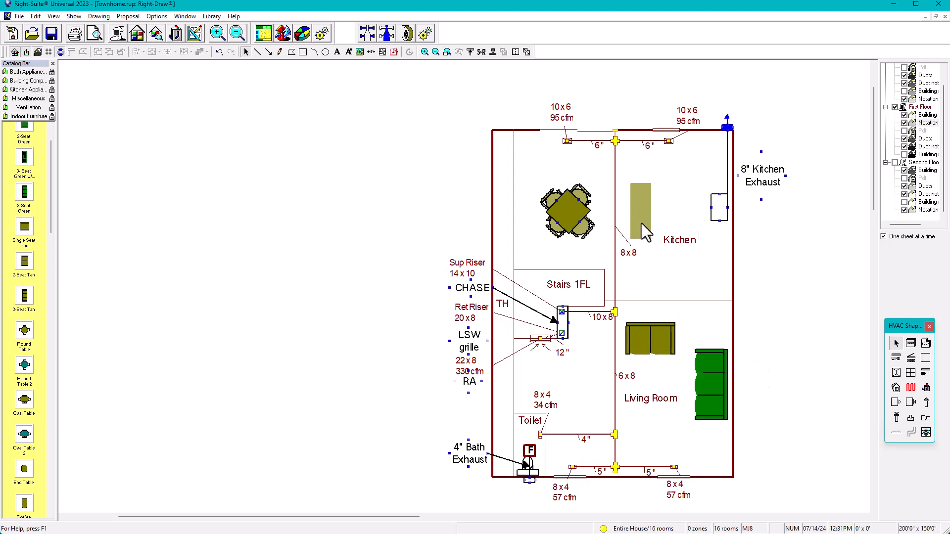
Place a Kitchen Sink from the kitchen appliance catalog in the Kitchen, near the exhaust duct and exterior wall
{"action": "left_click", "coordinate": [20, 89]}
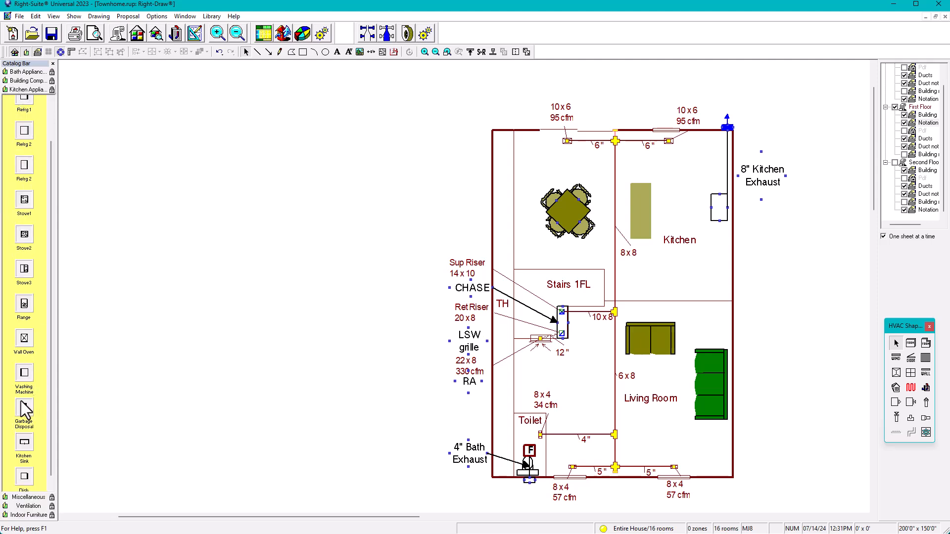
{"action": "left_click", "coordinate": [23, 442]}
{"action": "left_click_drag", "start_coordinate": [25, 451], "coordinate": [695, 168]}
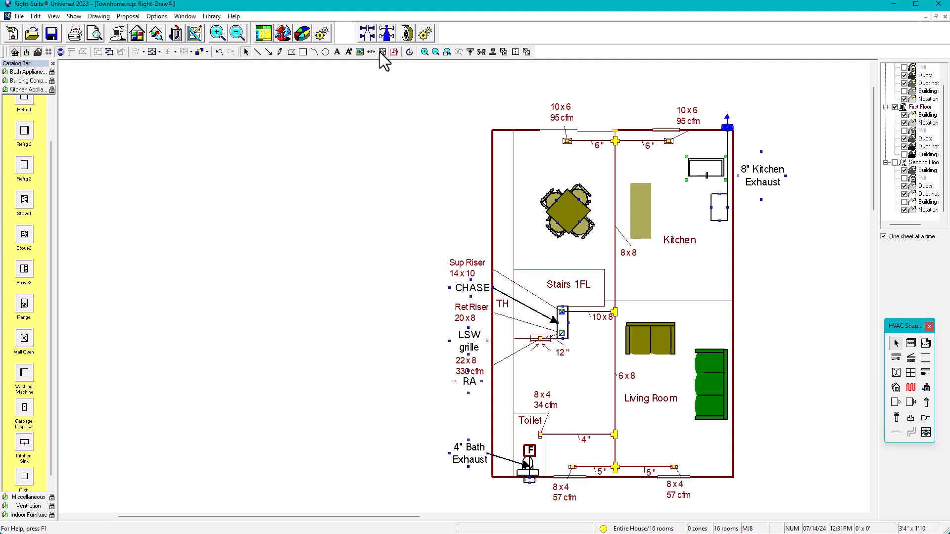
{"action": "left_click", "coordinate": [409, 52]}
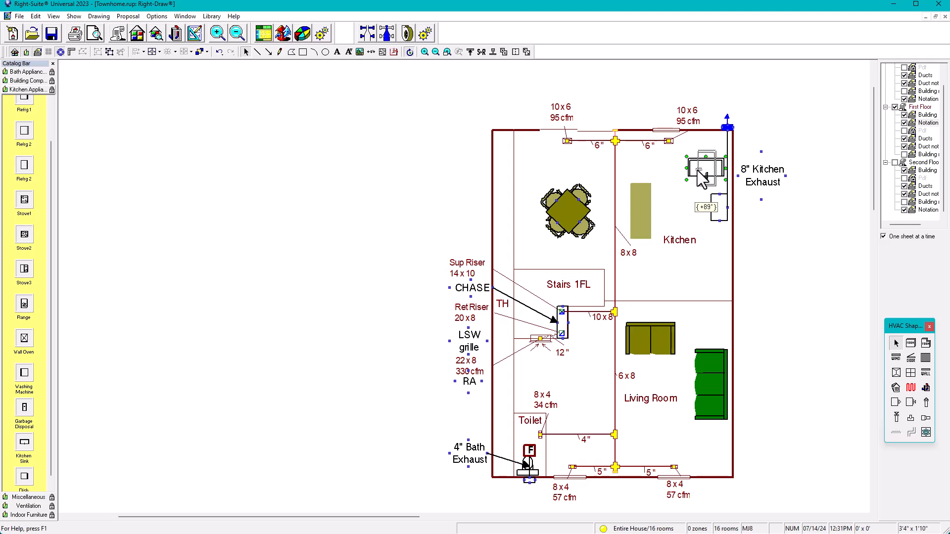
{"action": "left_click_drag", "start_coordinate": [697, 169], "coordinate": [697, 171]}
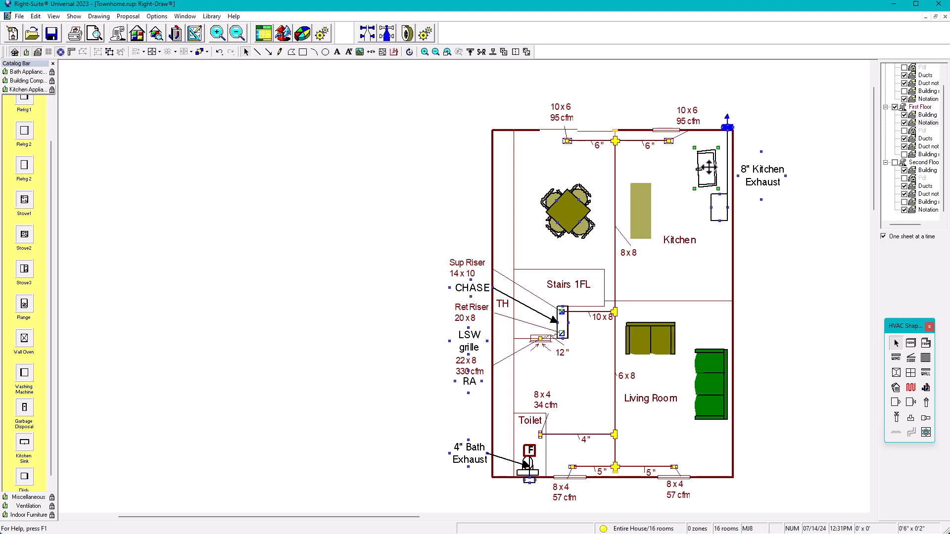
{"action": "key", "text": "ctrl+z"}
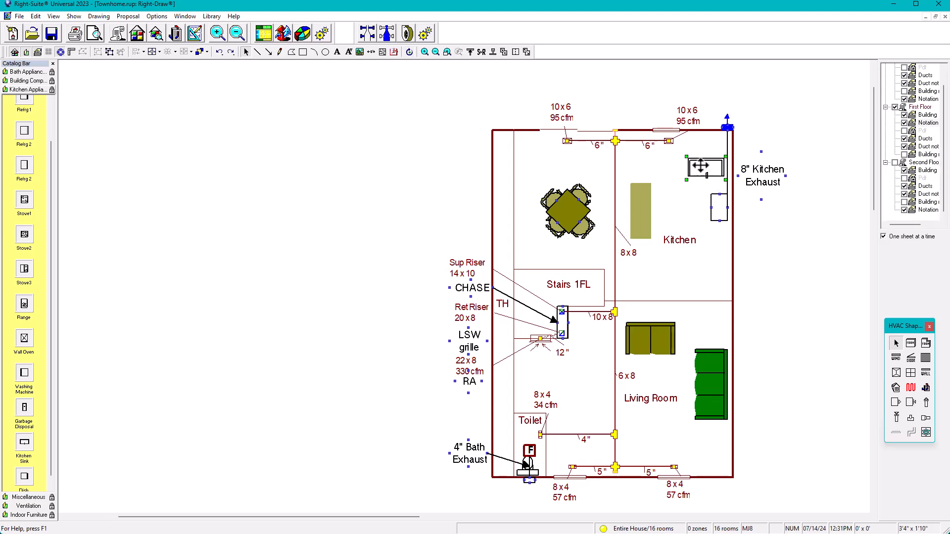
{"action": "double_click", "coordinate": [705, 171]}
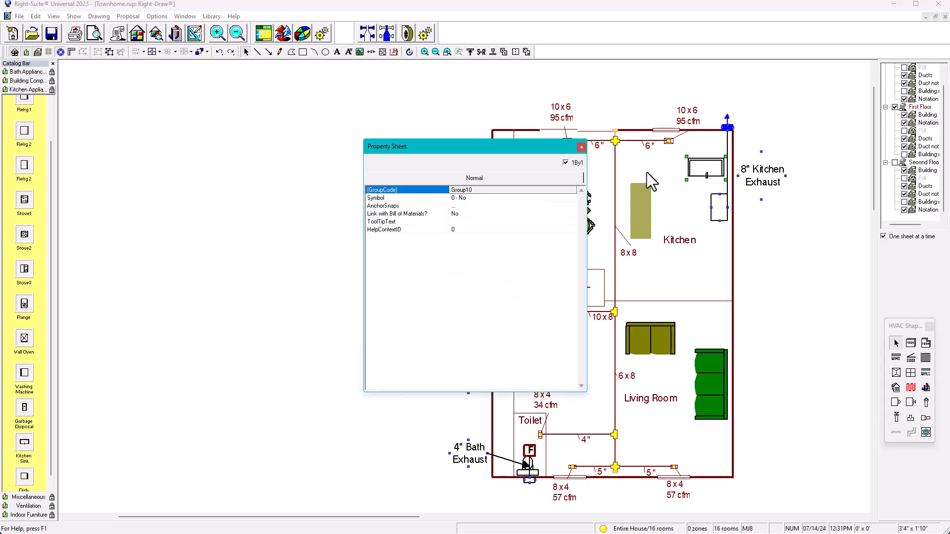
{"action": "left_click", "coordinate": [582, 147]}
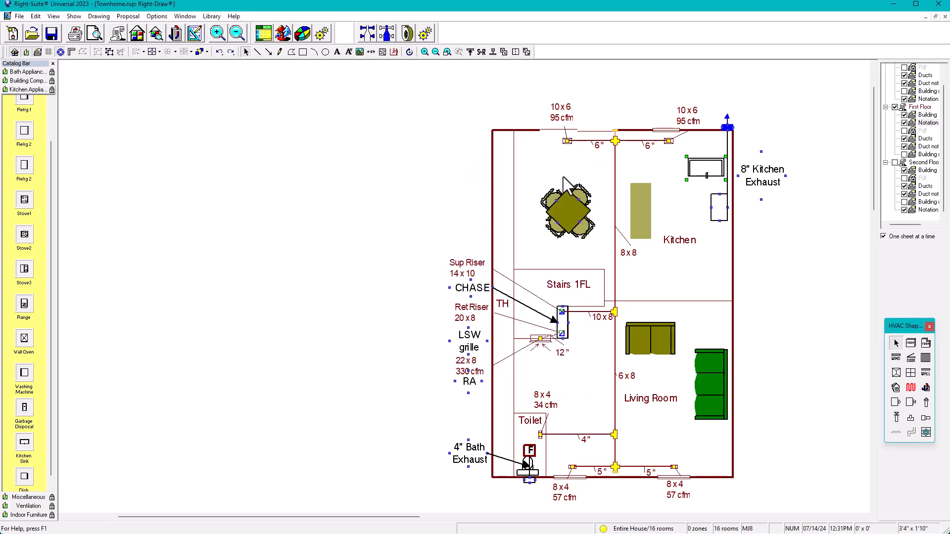
Rotate the kitchen sink a quarter turn and set it along the exterior wall against the rectangular appliance, checking against the PDF underlay
{"action": "left_click_drag", "start_coordinate": [700, 165], "coordinate": [724, 175]}
{"action": "left_click", "coordinate": [905, 132]}
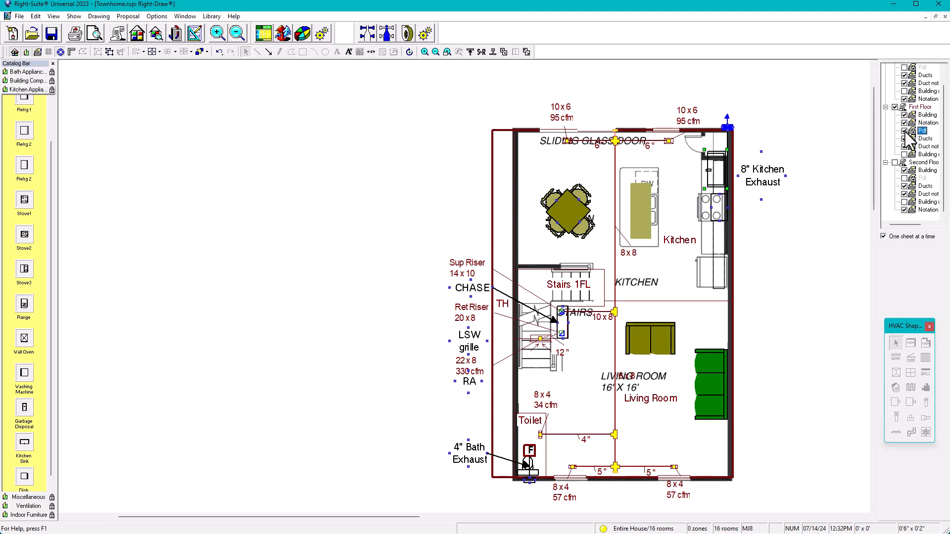
{"action": "left_click", "coordinate": [905, 131]}
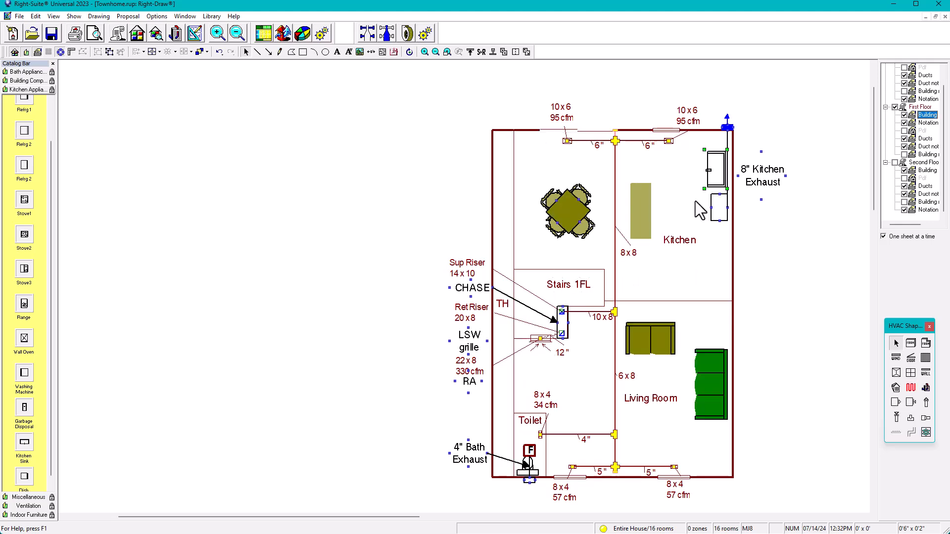
{"action": "left_click", "coordinate": [711, 186]}
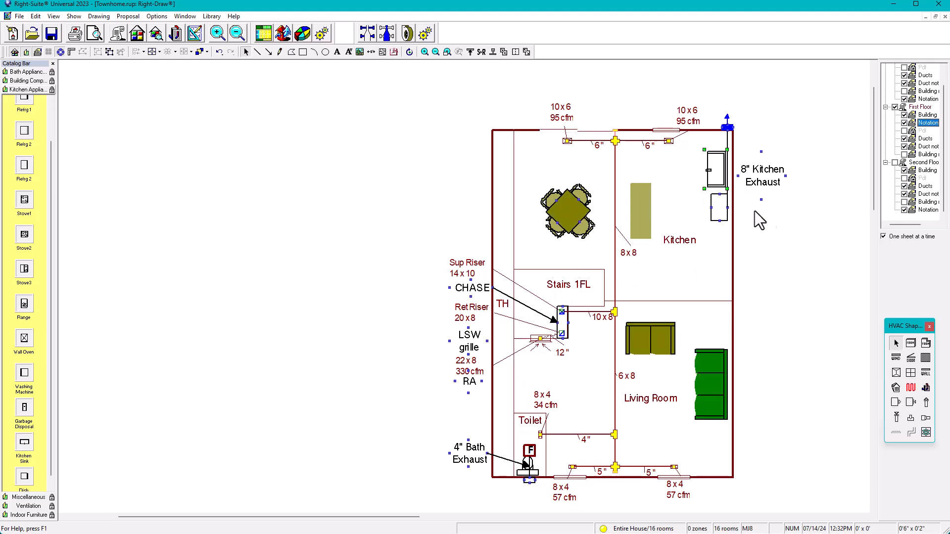
{"action": "left_click_drag", "start_coordinate": [713, 182], "coordinate": [713, 188]}
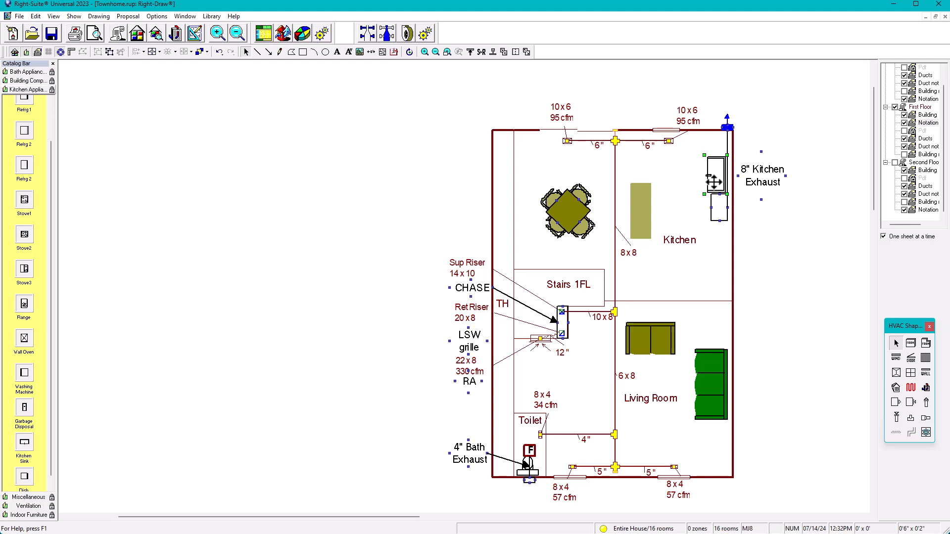
{"action": "left_click", "coordinate": [764, 228]}
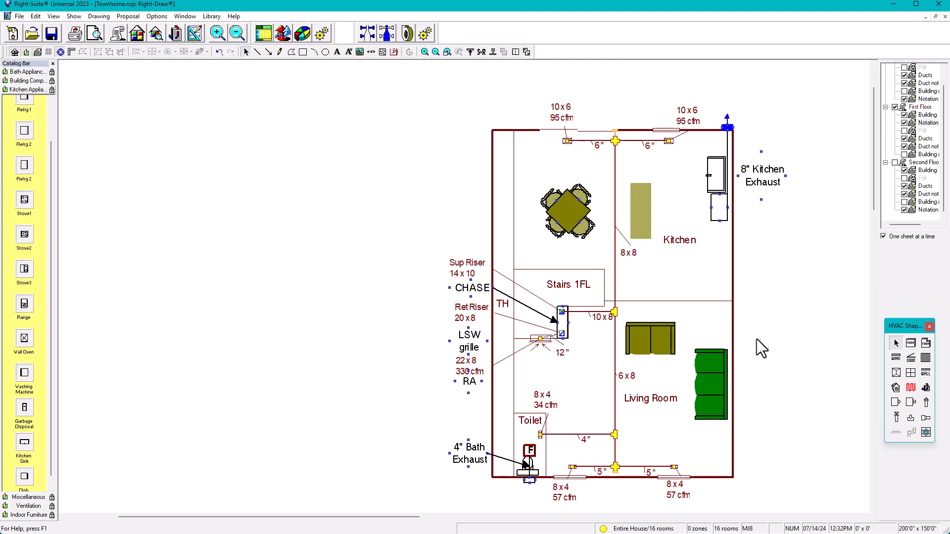
Display the Second Floor sheet
{"action": "middle_click_drag", "start_coordinate": [756, 340], "coordinate": [662, 312]}
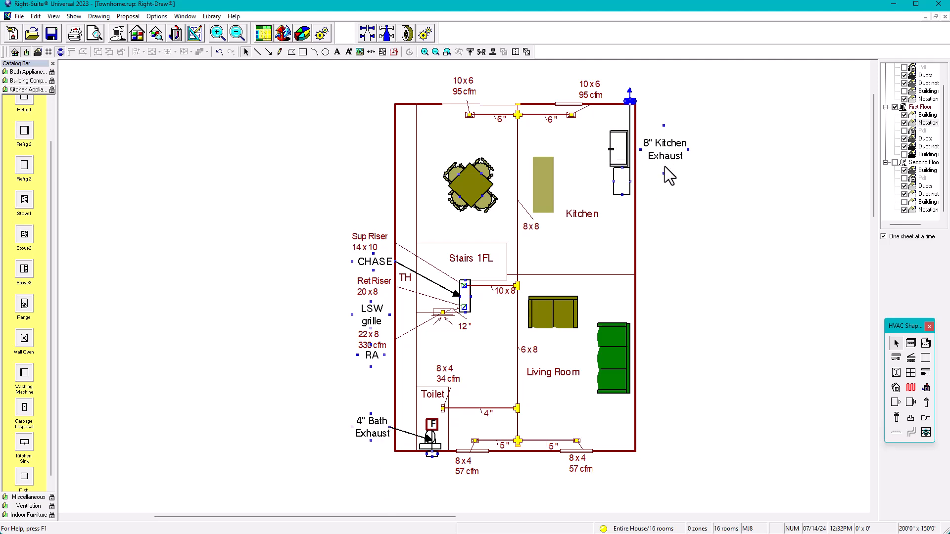
{"action": "left_click", "coordinate": [921, 163]}
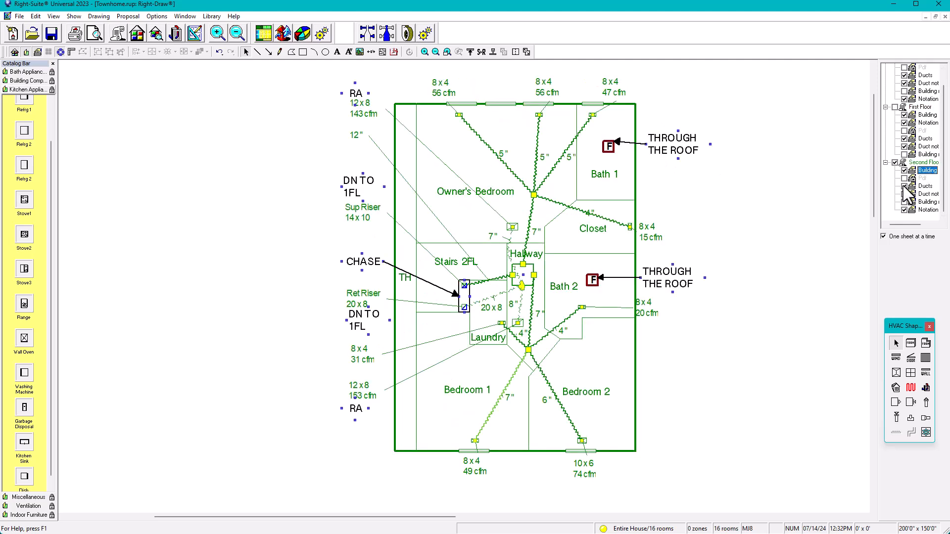
{"action": "left_click", "coordinate": [668, 145]}
{"action": "left_click", "coordinate": [684, 186]}
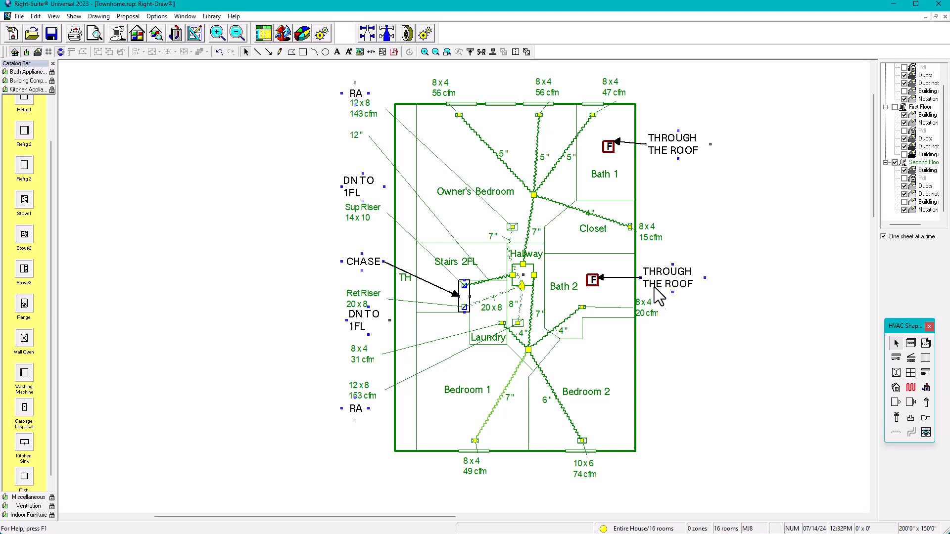
{"action": "left_click", "coordinate": [488, 426]}
{"action": "scroll", "coordinate": [488, 426], "scroll_direction": "up", "scroll_amount": 2}
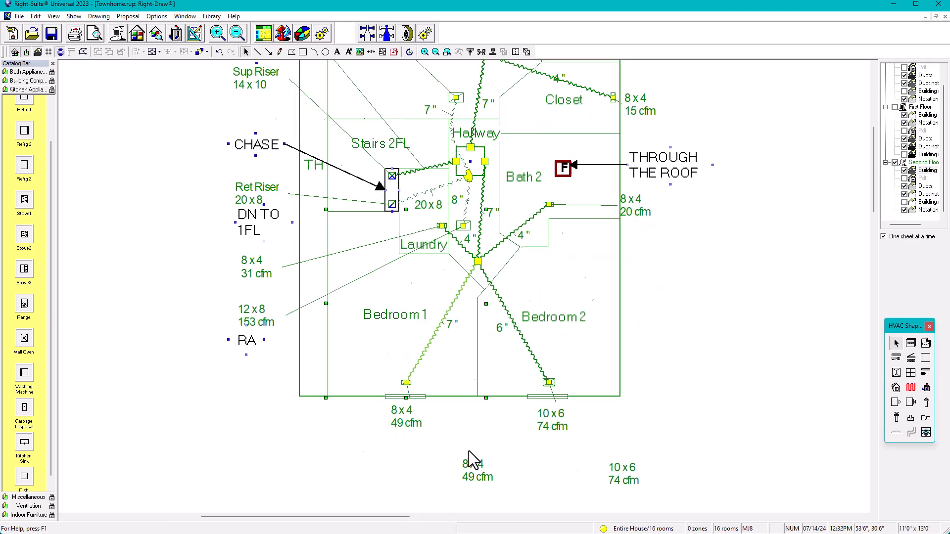
{"action": "left_click_drag", "start_coordinate": [479, 435], "coordinate": [480, 426]}
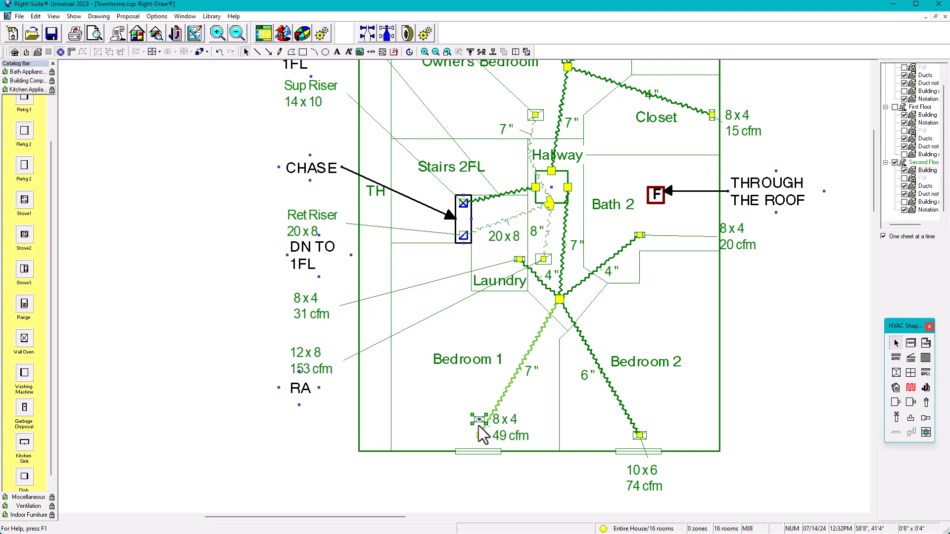
{"action": "key", "text": "ctrl+z"}
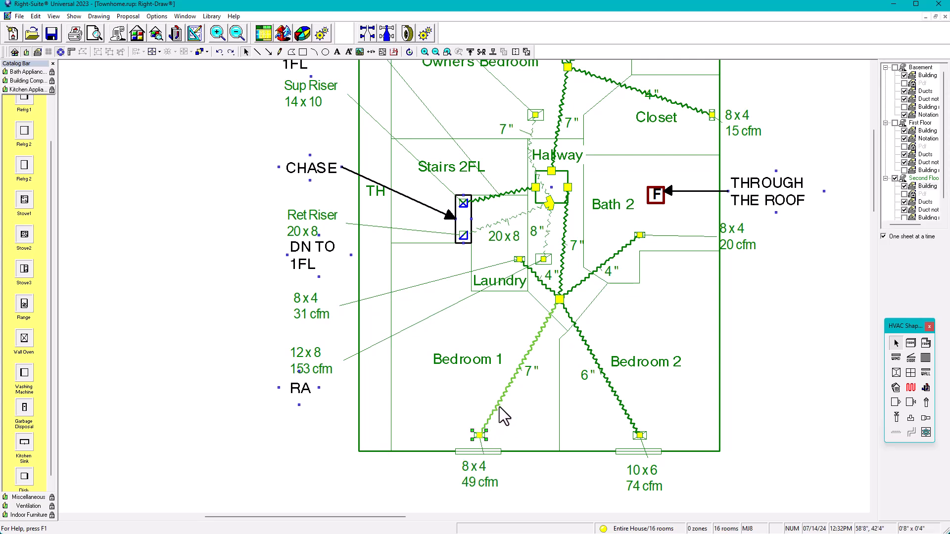
Detach the end of the Bedroom 1 flex duct and reconnect it to the room's 8 x 4 supply register
{"action": "left_click", "coordinate": [508, 389]}
{"action": "left_click_drag", "start_coordinate": [478, 437], "coordinate": [485, 393]}
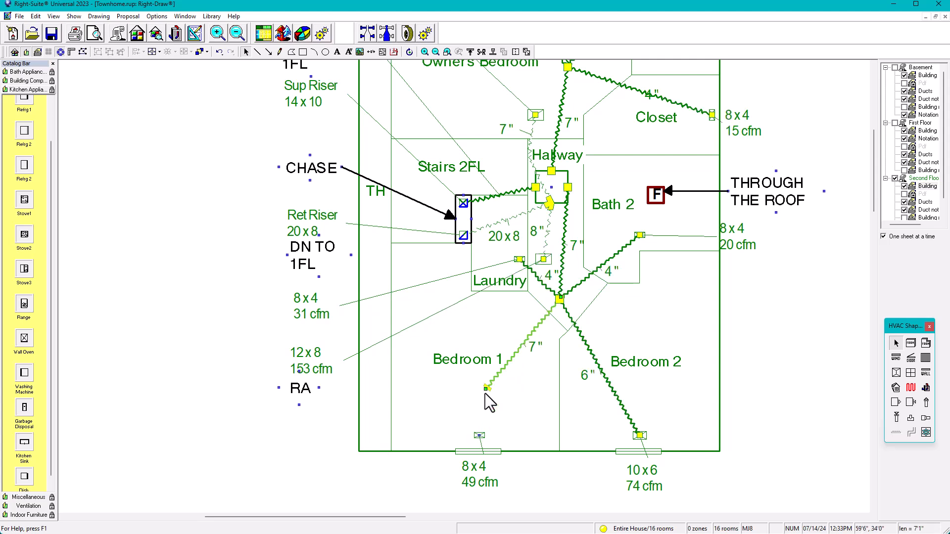
{"action": "left_click", "coordinate": [478, 437]}
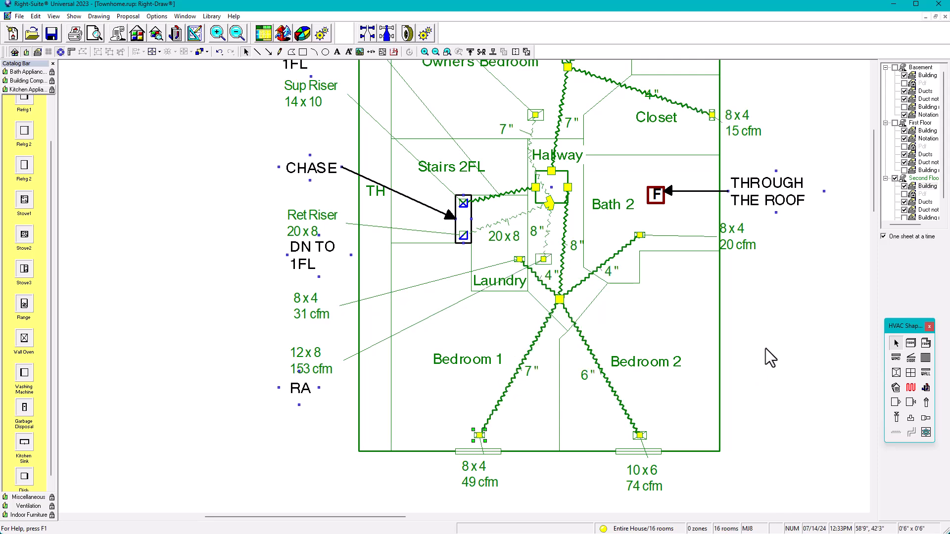
Examine the Second Floor bathroom fixture layout on the PDF underlay, briefly viewing the First Floor sheet for comparison
{"action": "scroll", "coordinate": [754, 347], "scroll_direction": "down", "scroll_amount": 3}
{"action": "middle_click_drag", "start_coordinate": [591, 334], "coordinate": [568, 381]}
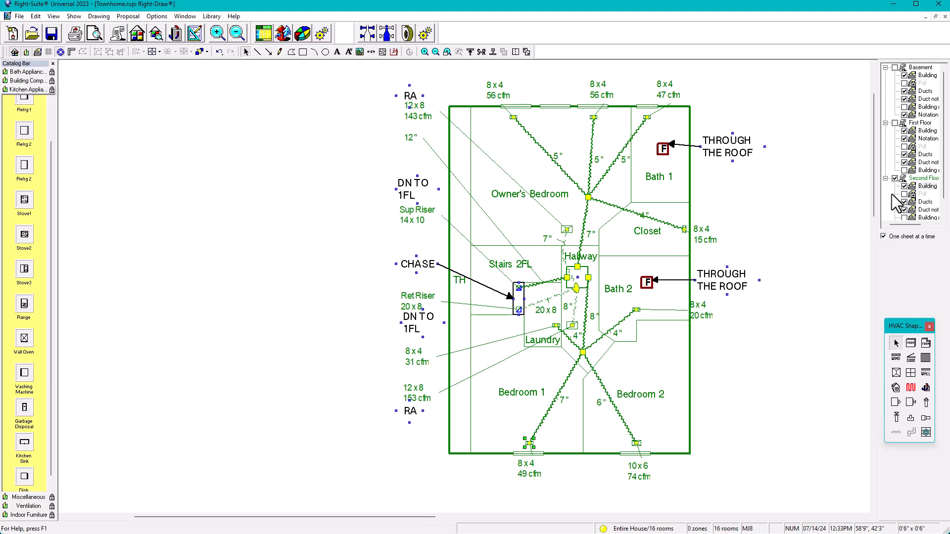
{"action": "left_click", "coordinate": [905, 194]}
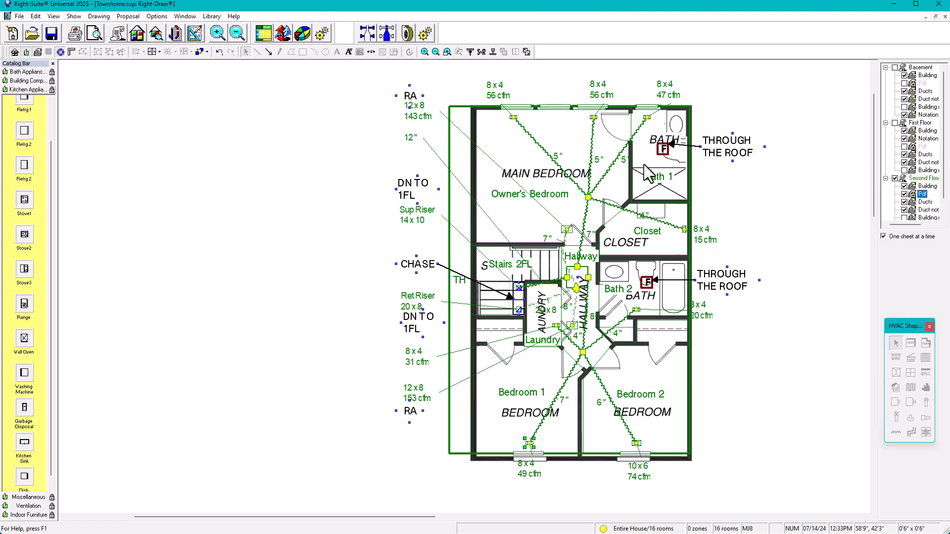
{"action": "left_click", "coordinate": [905, 194]}
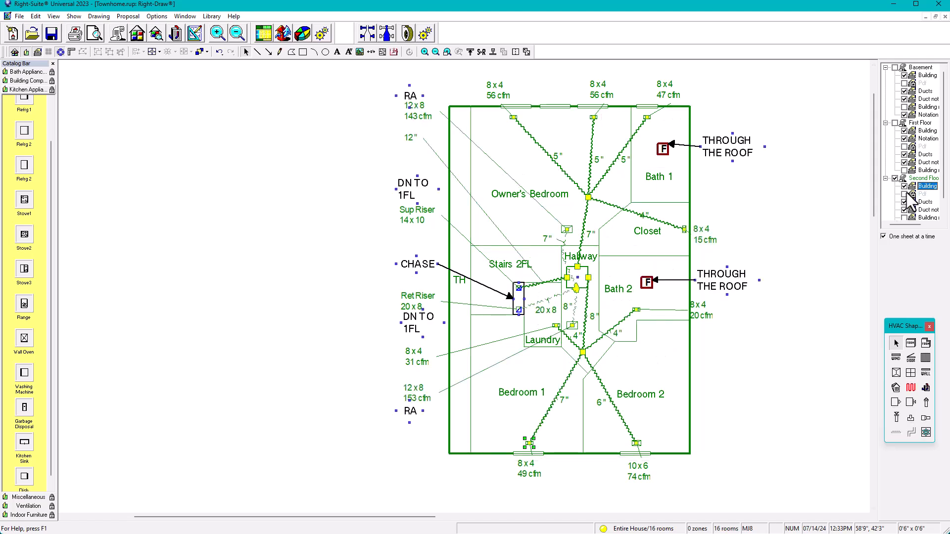
{"action": "left_click", "coordinate": [913, 124]}
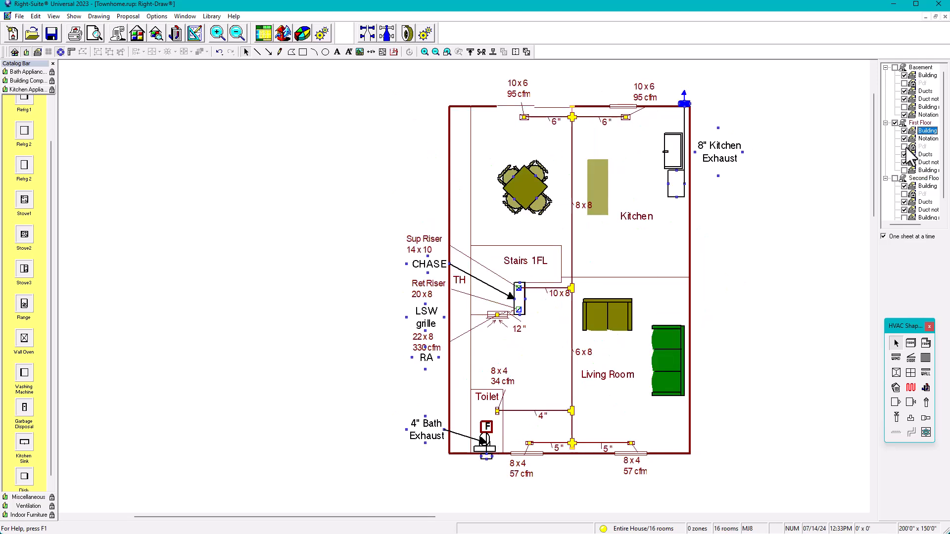
{"action": "left_click", "coordinate": [895, 123]}
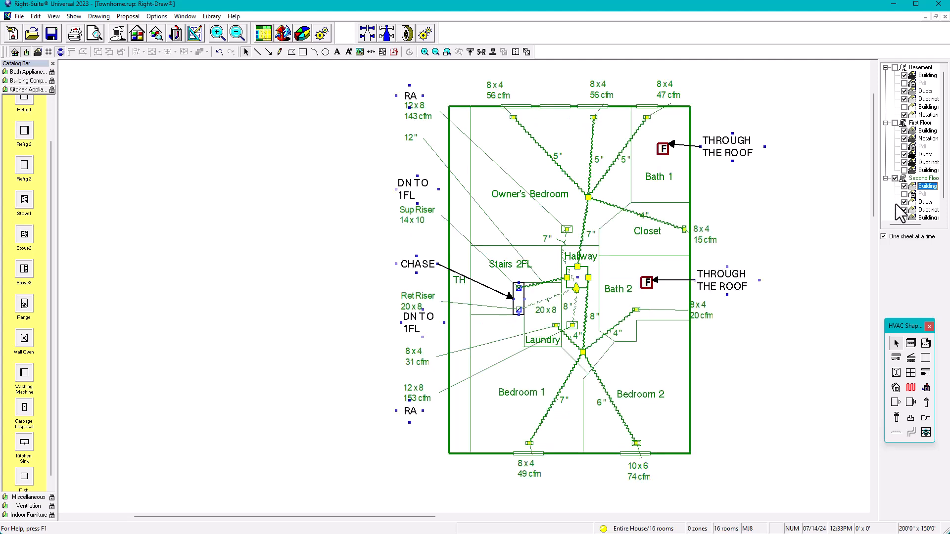
{"action": "left_click", "coordinate": [904, 194]}
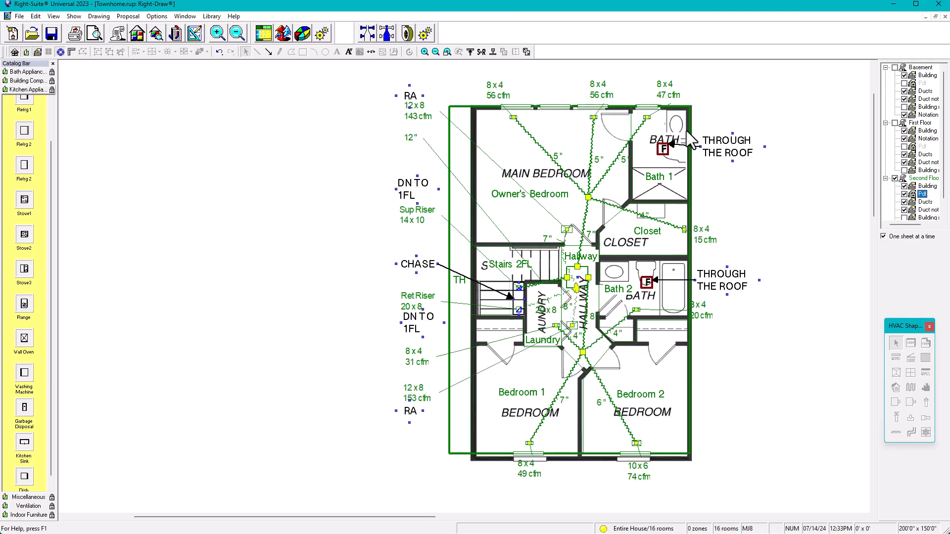
{"action": "left_click", "coordinate": [905, 194]}
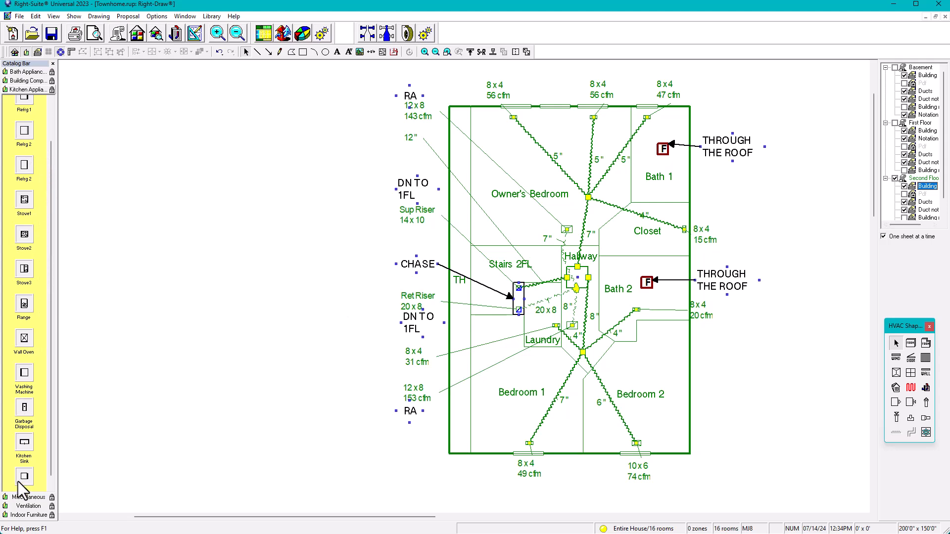
Place a Toilet 2 fixture on the Second Floor plan and move it to the open area outside the exterior wall beside the Closet
{"action": "left_click", "coordinate": [22, 73]}
{"action": "mouse_move", "coordinate": [16, 194]}
{"action": "left_mouse_down"}
{"action": "mouse_move", "coordinate": [657, 296]}
{"action": "mouse_move", "coordinate": [655, 263]}
{"action": "left_mouse_up"}
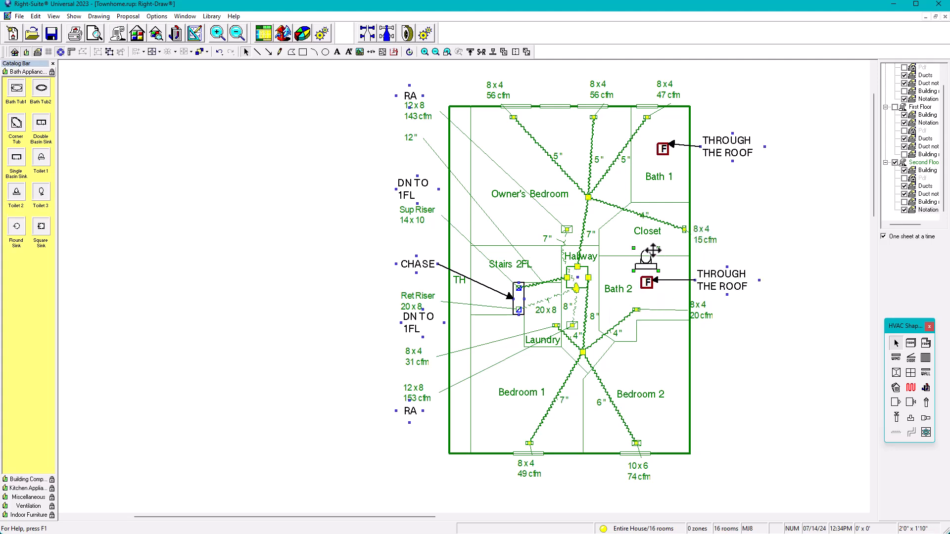
{"action": "double_click", "coordinate": [648, 262]}
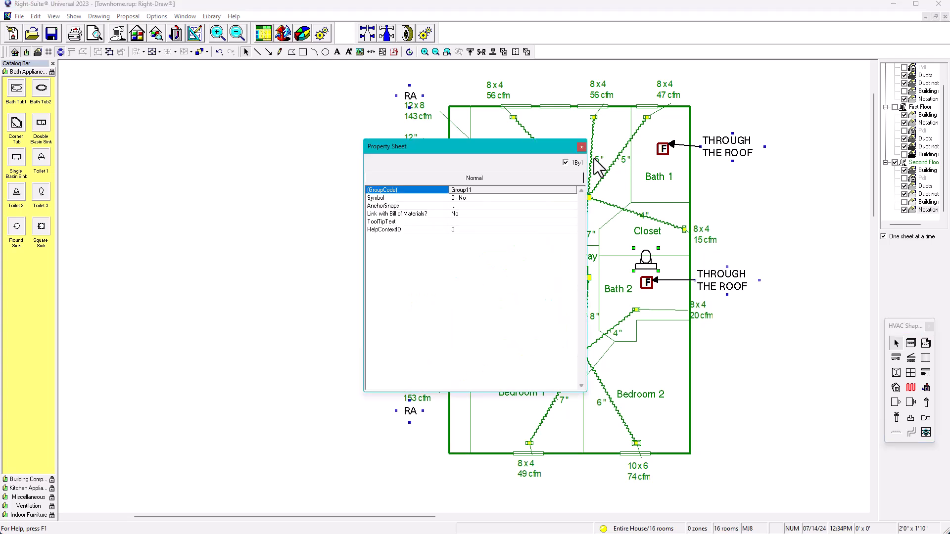
{"action": "left_click", "coordinate": [581, 147]}
{"action": "left_click", "coordinate": [409, 52]}
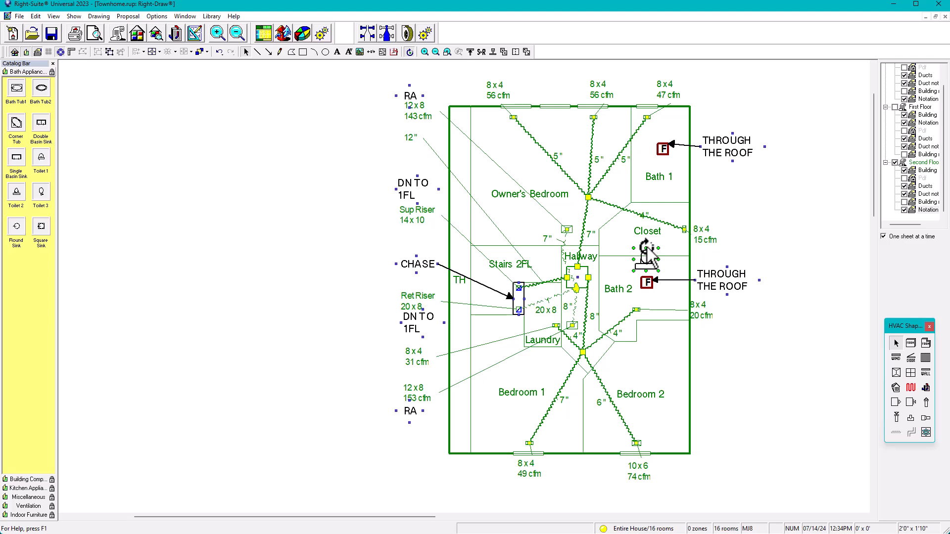
{"action": "scroll", "coordinate": [649, 256], "scroll_direction": "up", "scroll_amount": 2}
{"action": "left_click_drag", "start_coordinate": [650, 260], "coordinate": [790, 207]}
{"action": "middle_click_drag", "start_coordinate": [795, 204], "coordinate": [637, 283]}
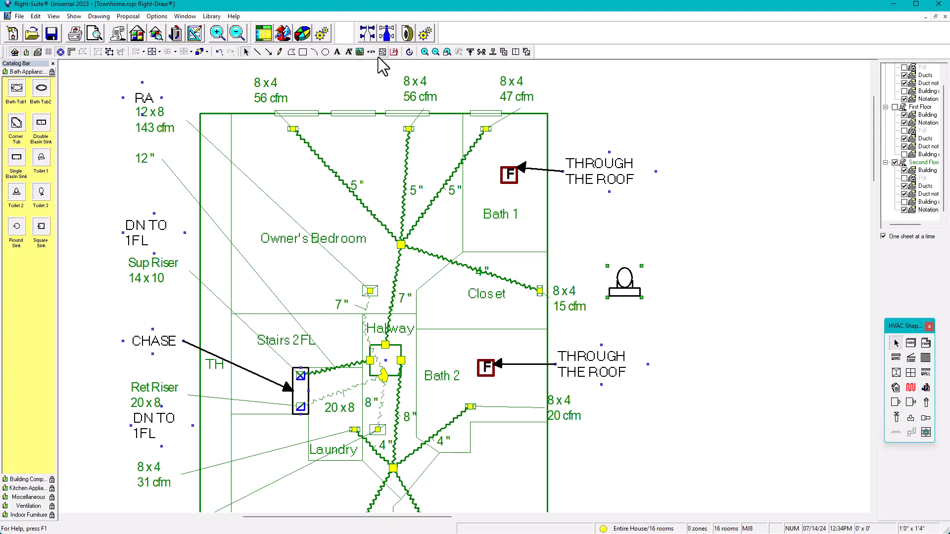
Rotate the toilet 180° and set its tank against the Bath 2 wall shared with the Closet, in line with the exhaust fan
{"action": "left_click", "coordinate": [410, 52]}
{"action": "left_click_drag", "start_coordinate": [606, 267], "coordinate": [490, 346]}
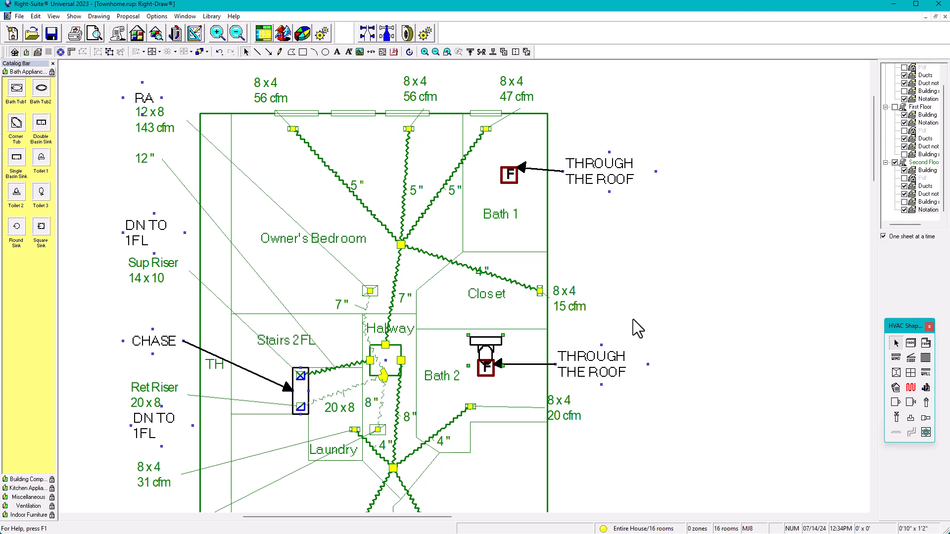
{"action": "left_click", "coordinate": [594, 328]}
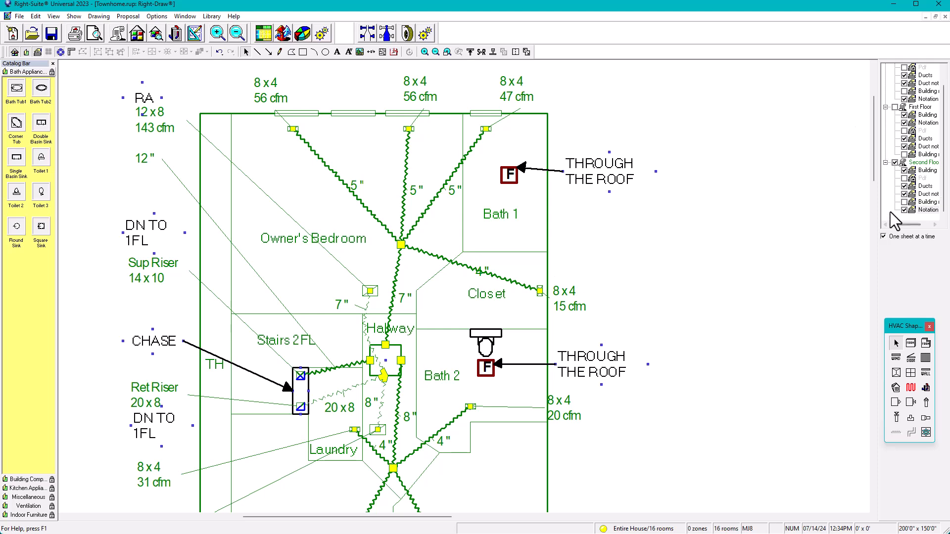
Check the Bath 1 layout on the Second Floor PDF underlay and copy the Bath 2 toilet into Bath 1 beside the exhaust fan
{"action": "left_click", "coordinate": [925, 115]}
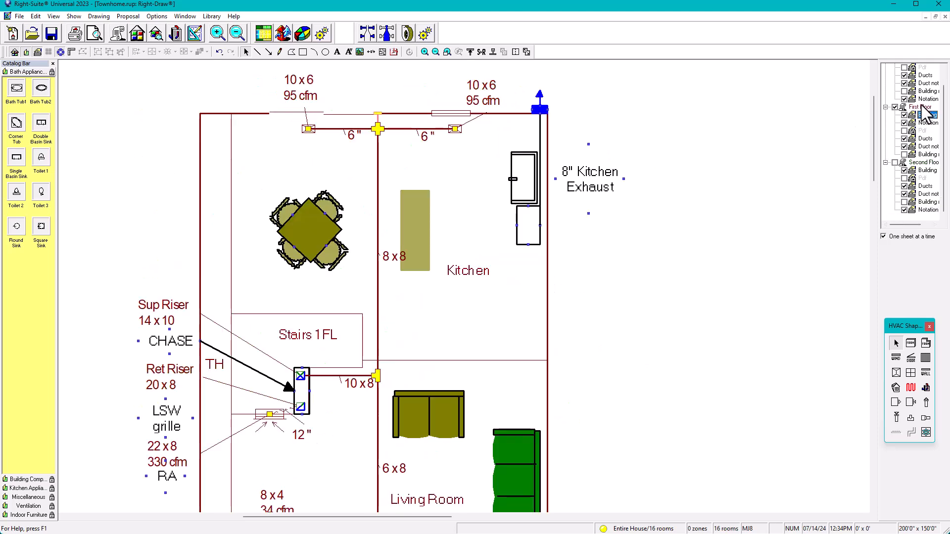
{"action": "scroll", "coordinate": [651, 306], "scroll_direction": "down", "scroll_amount": 1}
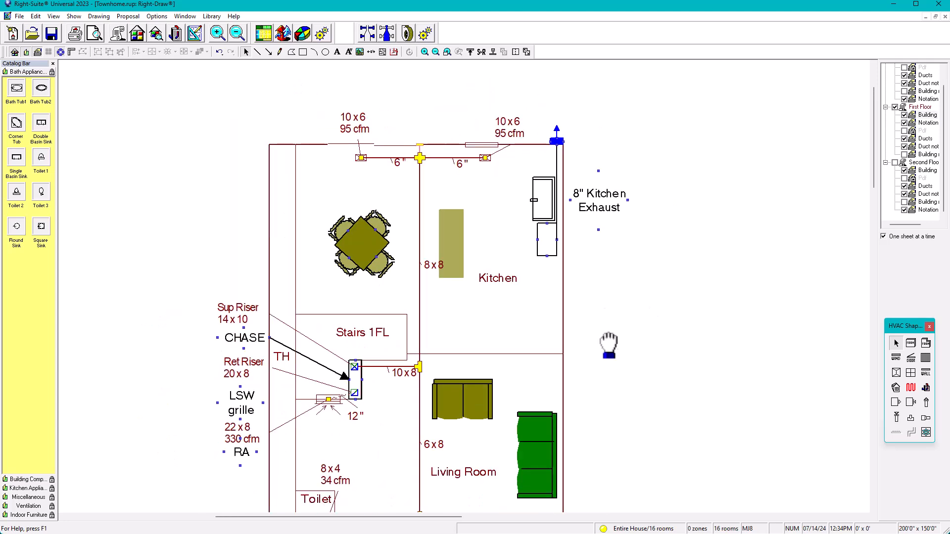
{"action": "middle_click_drag", "start_coordinate": [609, 351], "coordinate": [602, 273]}
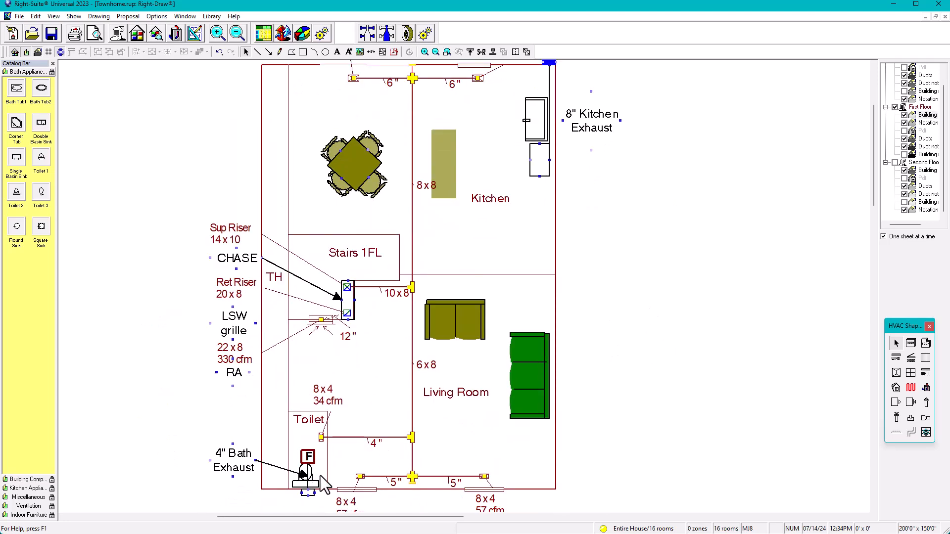
{"action": "left_click", "coordinate": [925, 170]}
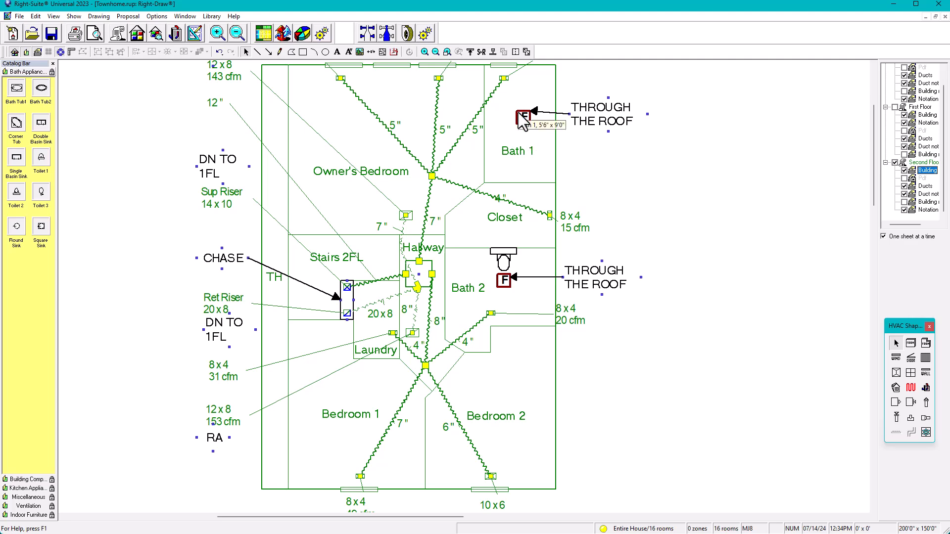
{"action": "left_click", "coordinate": [904, 179]}
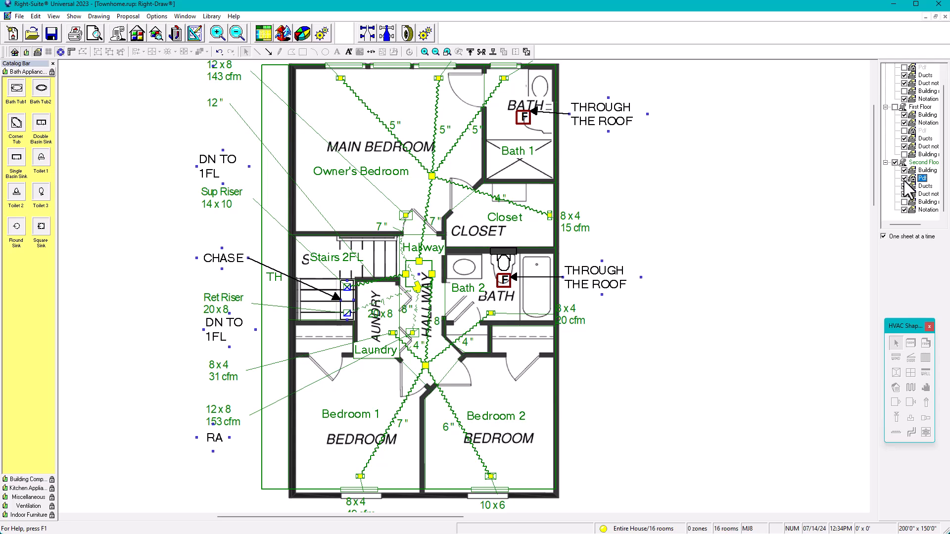
{"action": "left_click", "coordinate": [904, 179]}
{"action": "middle_click_drag", "start_coordinate": [555, 292], "coordinate": [540, 370]}
{"action": "left_click", "coordinate": [485, 327]}
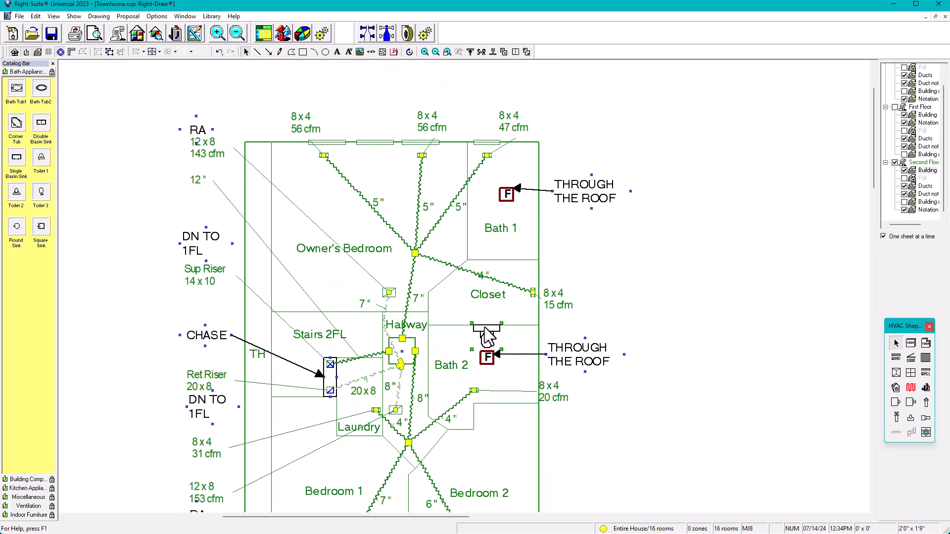
{"action": "left_click_drag", "start_coordinate": [485, 328], "coordinate": [524, 209], "text": "ctrl"}
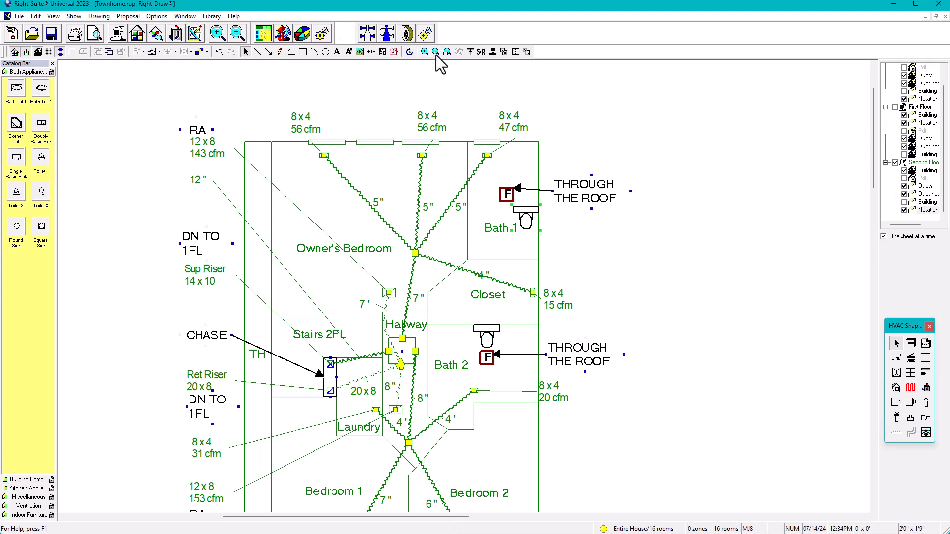
Rotate the Bath 1 toilet 90° and set its tank against the exterior wall in line with the exhaust fan
{"action": "left_click", "coordinate": [409, 51]}
{"action": "scroll", "coordinate": [505, 237], "scroll_direction": "up", "scroll_amount": 1}
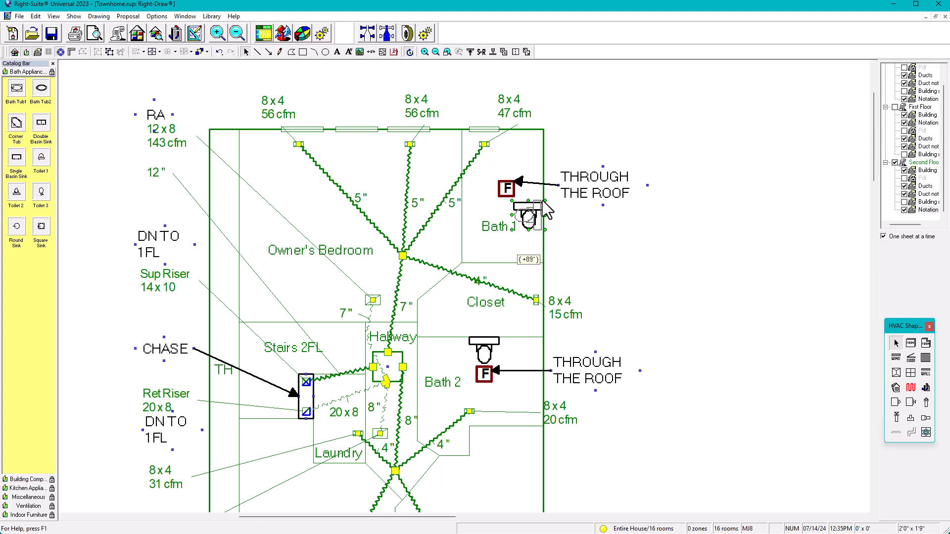
{"action": "left_click_drag", "start_coordinate": [544, 201], "coordinate": [538, 187]}
{"action": "scroll", "coordinate": [577, 255], "scroll_direction": "down", "scroll_amount": 1}
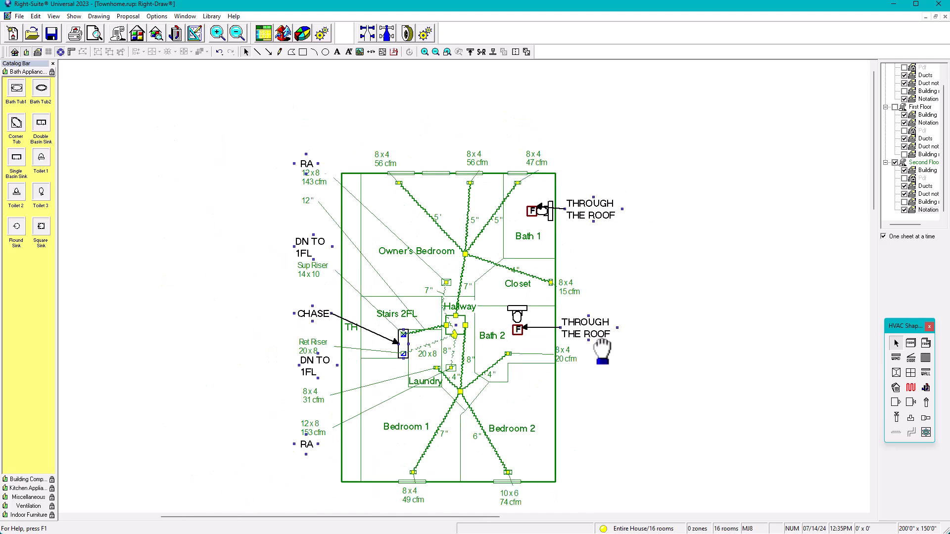
Check the Laundry on the PDF underlay and draw a 0'6" x 0'6" circle against its stair-side wall, just below the chase
{"action": "scroll", "coordinate": [602, 348], "scroll_direction": "down", "scroll_amount": 1}
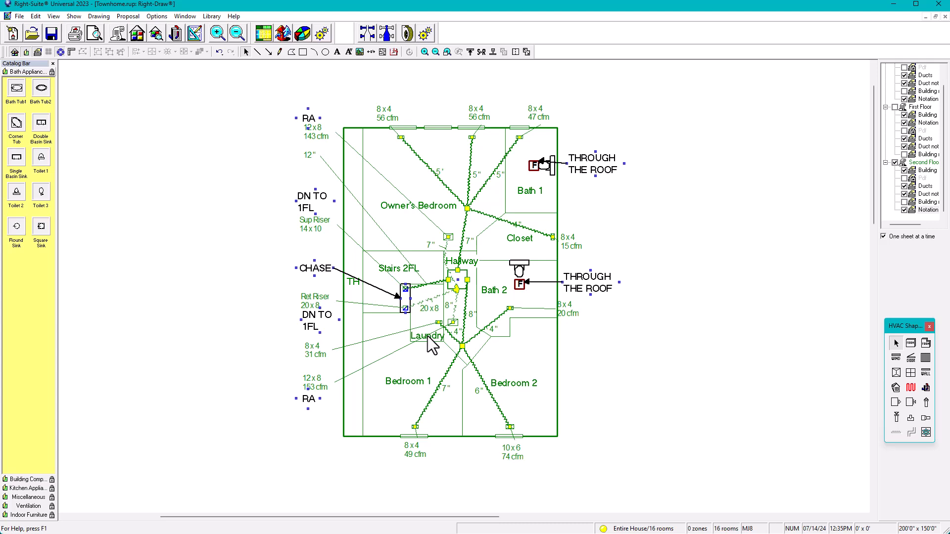
{"action": "left_click", "coordinate": [905, 178]}
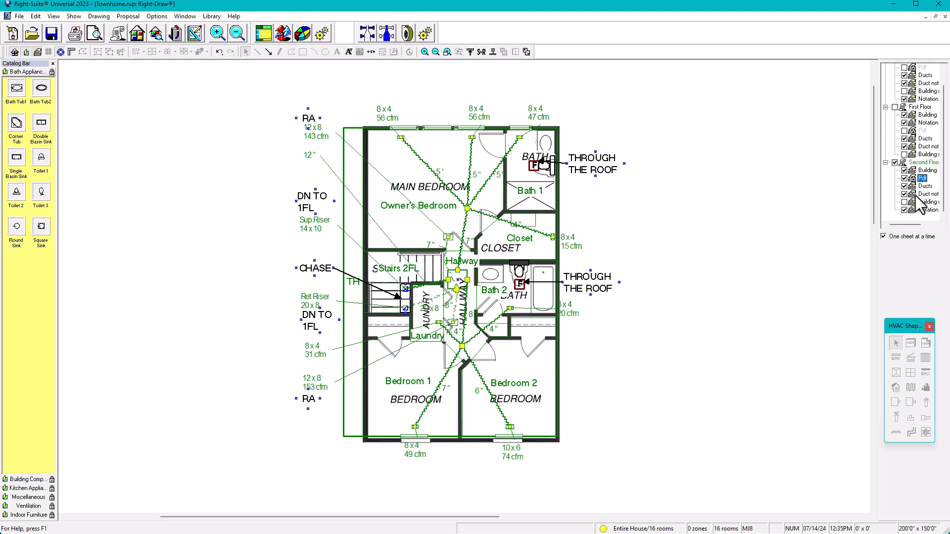
{"action": "left_click", "coordinate": [905, 179]}
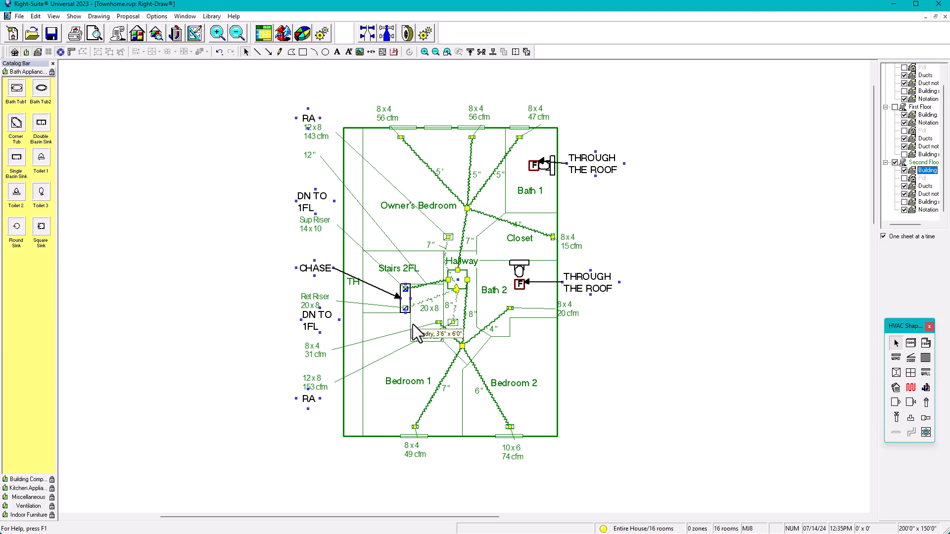
{"action": "scroll", "coordinate": [429, 307], "scroll_direction": "up", "scroll_amount": 4}
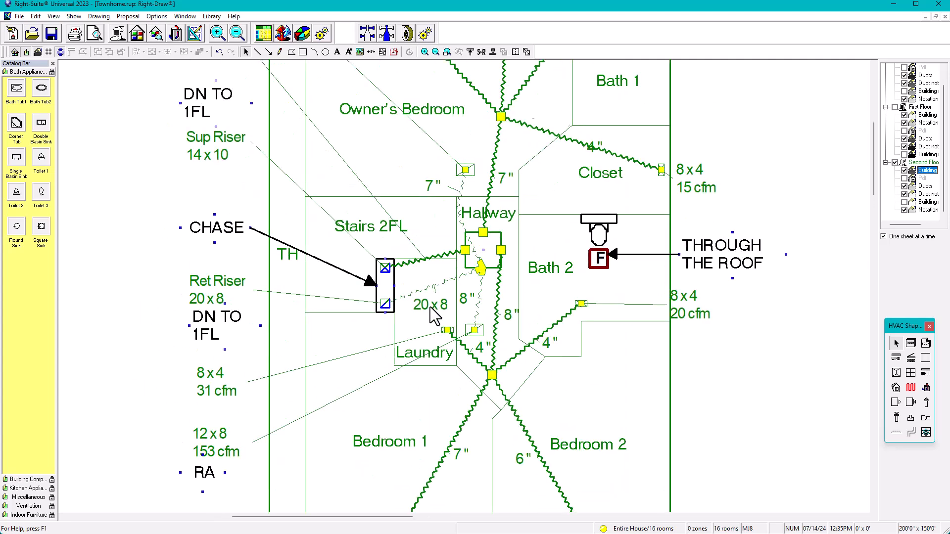
{"action": "left_click", "coordinate": [325, 53]}
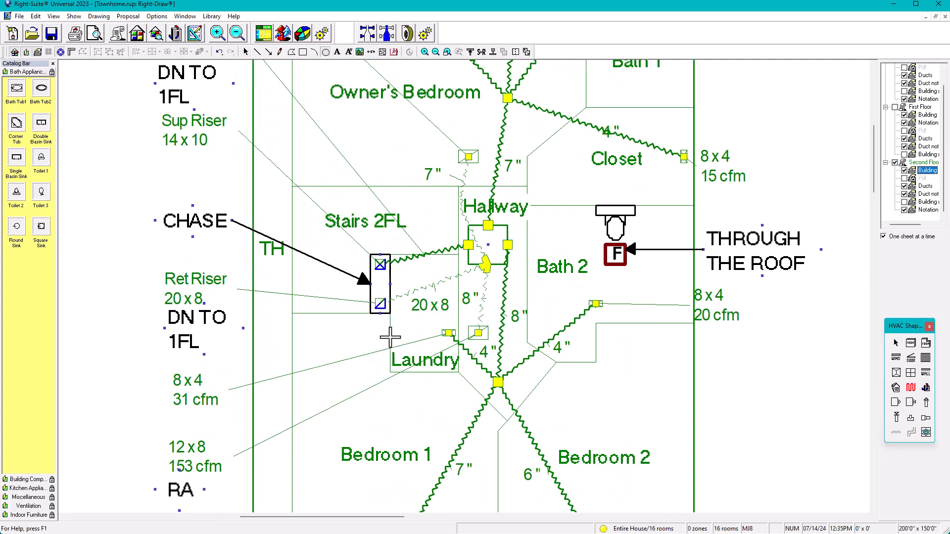
{"action": "left_click_drag", "start_coordinate": [390, 333], "coordinate": [399, 343]}
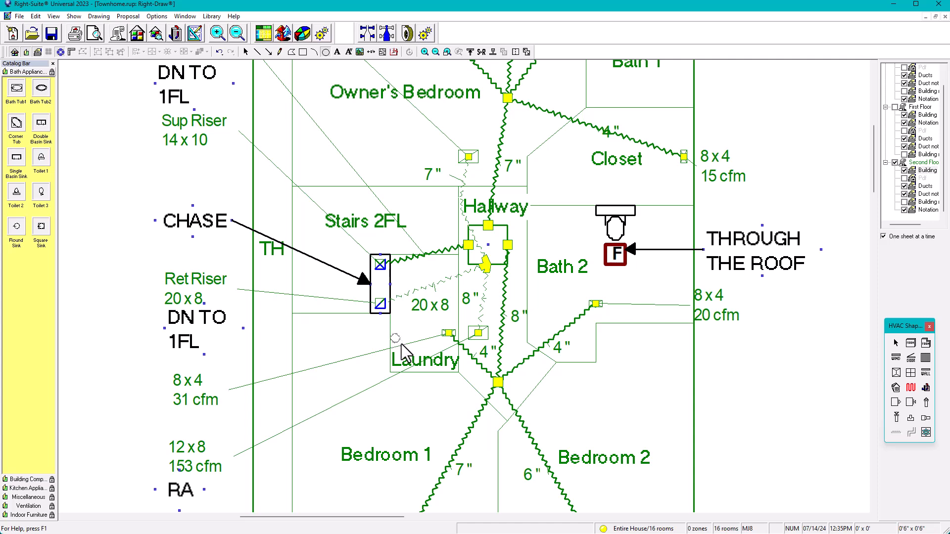
{"action": "left_click", "coordinate": [395, 338]}
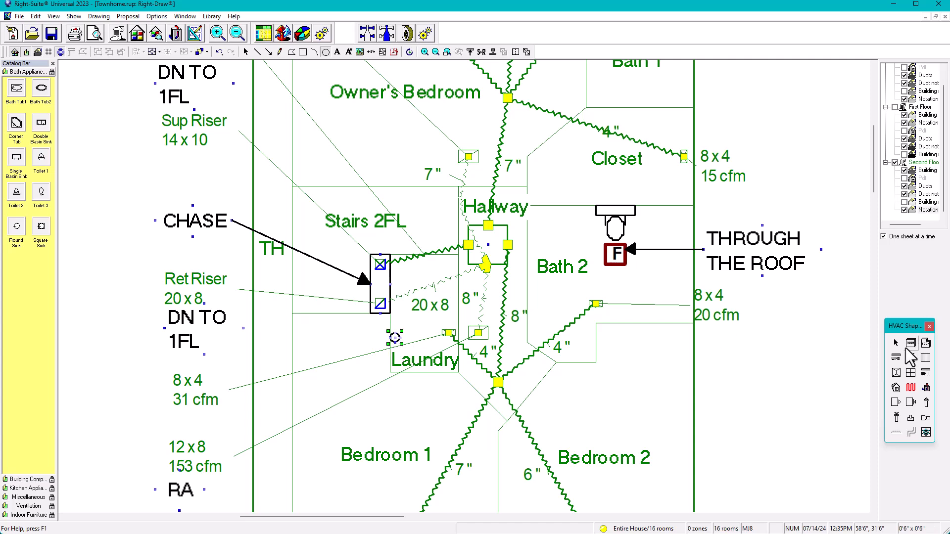
Move the 12 x 8 153 cfm label with its RA note and the 8 x 4 31 cfm label down, leaving space beneath the DN TO 1FL note
{"action": "scroll", "coordinate": [460, 319], "scroll_direction": "down", "scroll_amount": 1}
{"action": "middle_click_drag", "start_coordinate": [456, 328], "coordinate": [529, 263]}
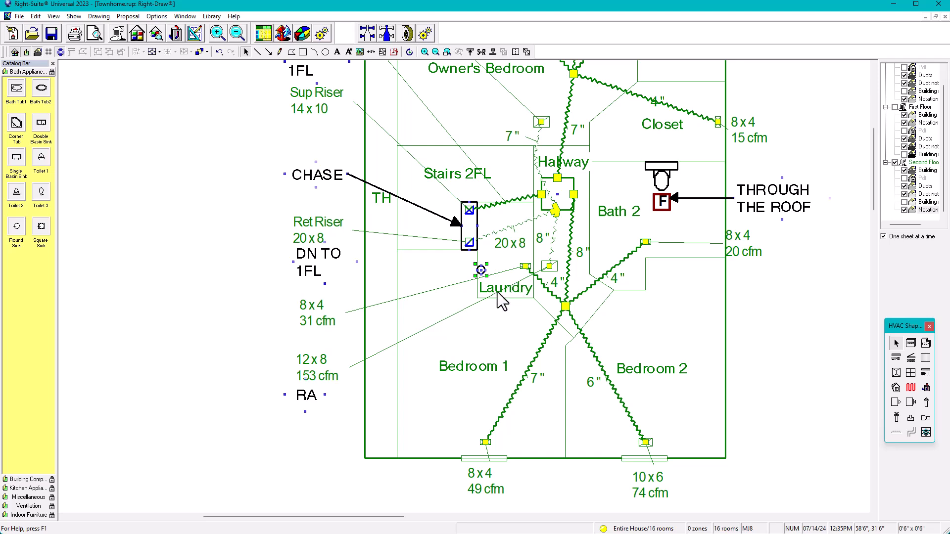
{"action": "left_click_drag", "start_coordinate": [251, 336], "coordinate": [326, 402]}
{"action": "key", "text": "Down"}
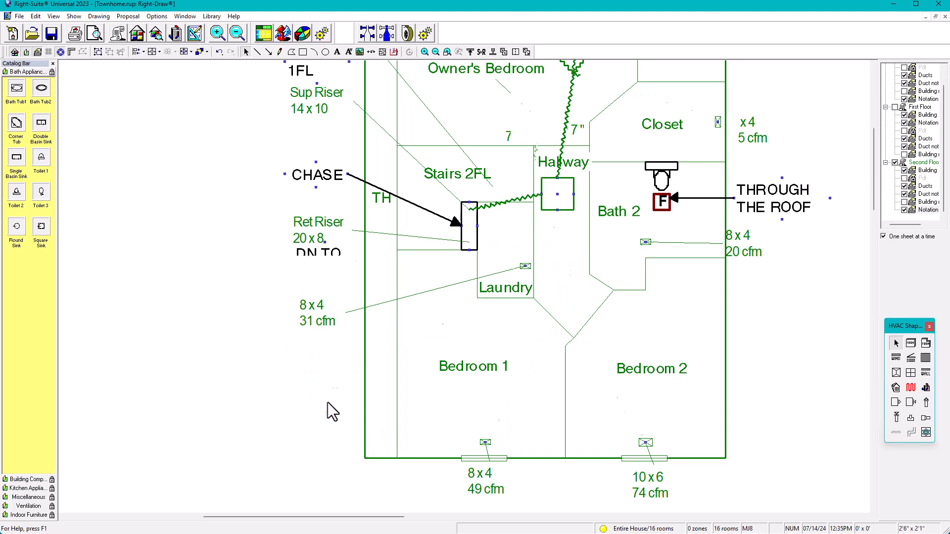
{"action": "key", "text": "Down"}
{"action": "key", "text": "Down"}
{"action": "key", "text": "Down"}
{"action": "key", "text": "Down"}
{"action": "key", "text": "Down"}
{"action": "key", "text": "Down"}
{"action": "left_click_drag", "start_coordinate": [319, 323], "coordinate": [318, 381]}
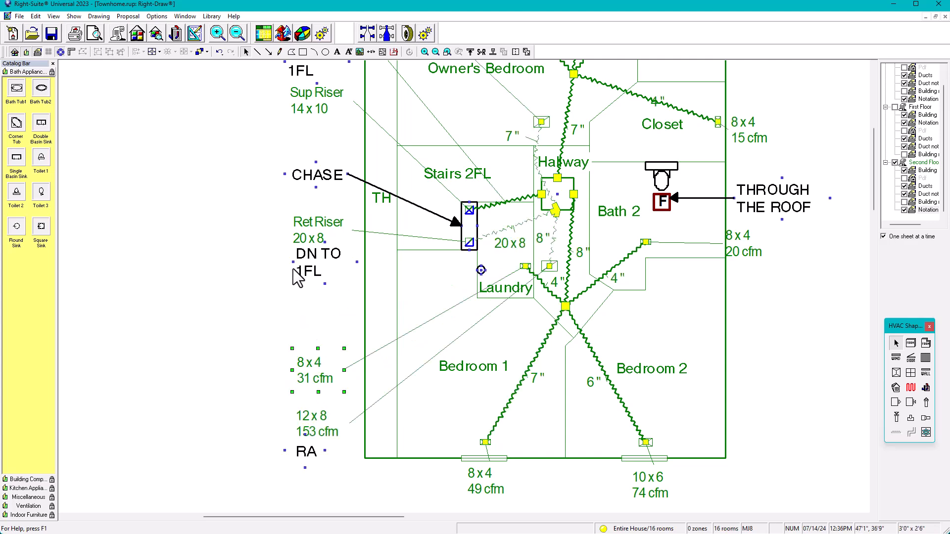
Copy the lower DN TO 1FL note directly beneath itself and change the copy's text to DRYER EXHAUST
{"action": "left_click", "coordinate": [312, 254]}
{"action": "left_click_drag", "start_coordinate": [319, 284], "coordinate": [285, 299], "text": "ctrl"}
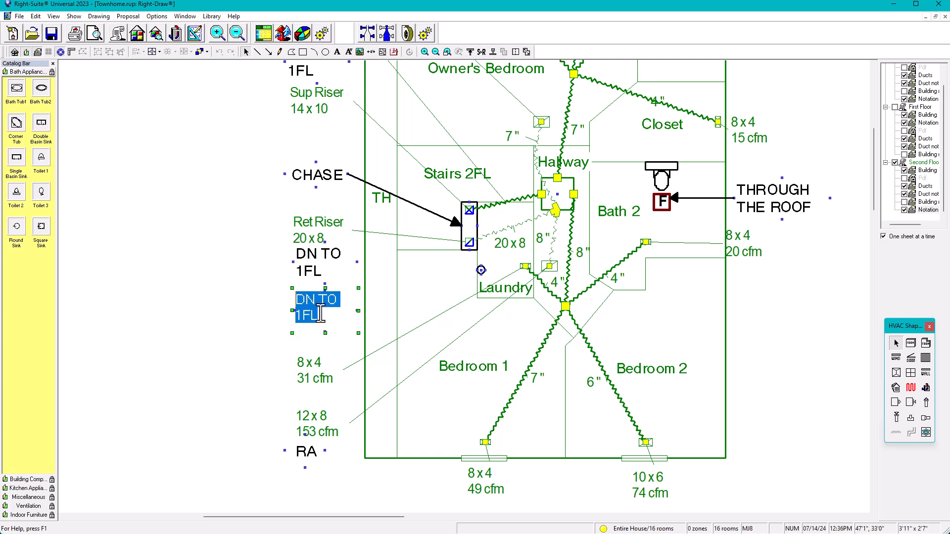
{"action": "type", "text": "dry"}
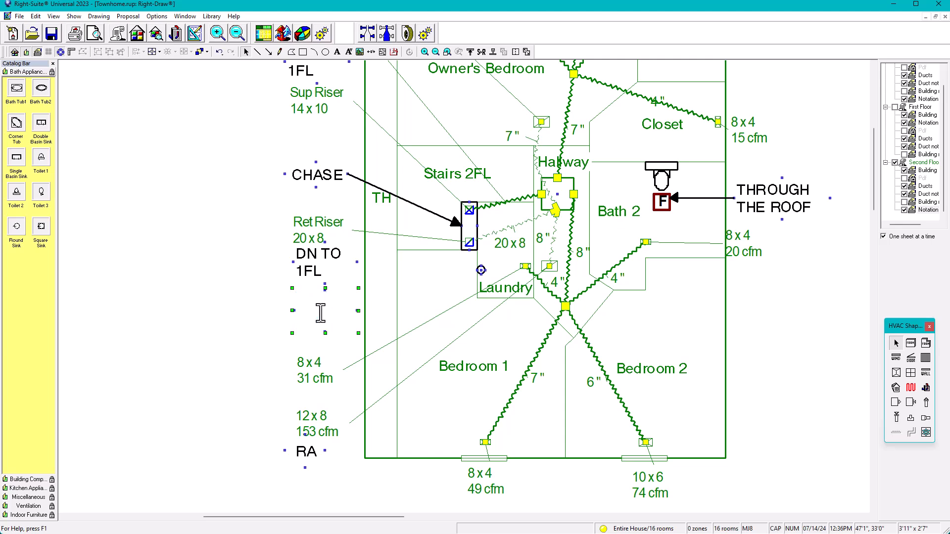
{"action": "type", "text": "YER"}
{"action": "type", "text": " EXH"}
{"action": "type", "text": "AUST"}
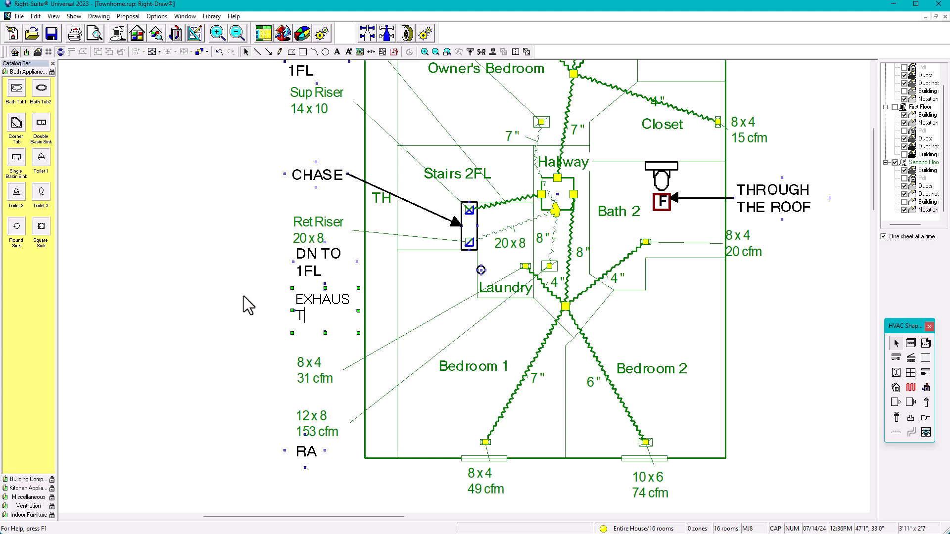
{"action": "left_click", "coordinate": [199, 344]}
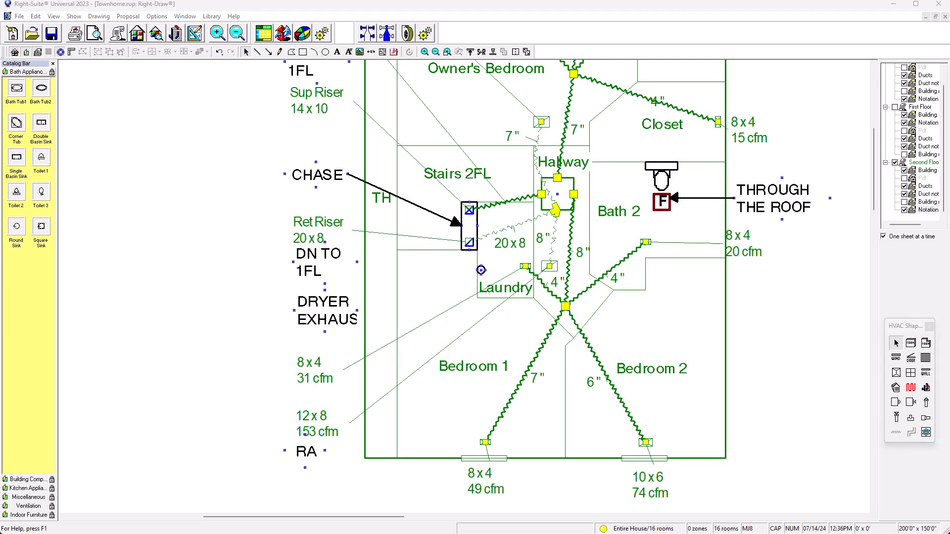
Add 4" in front of DRYER in the dryer exhaust note and widen its text box to 4'6"
{"action": "left_click", "coordinate": [340, 312]}
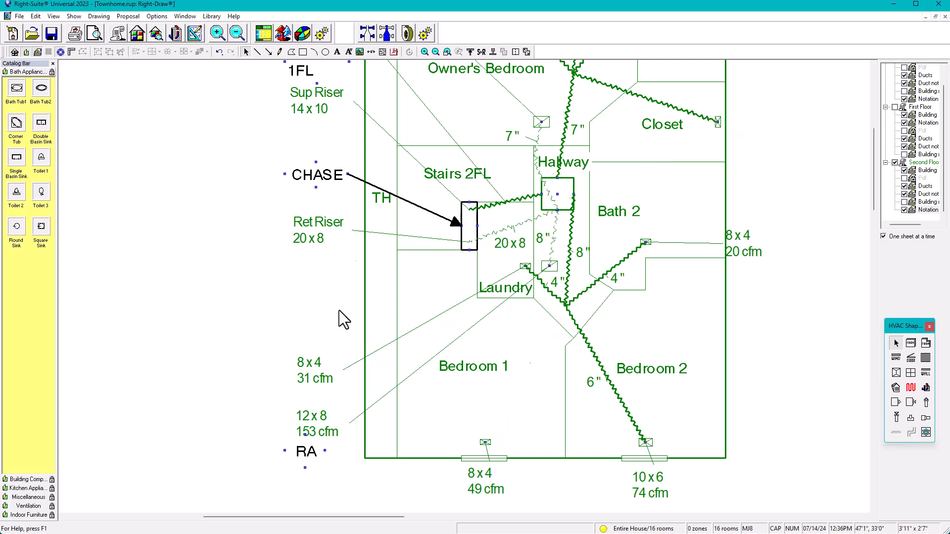
{"action": "double_click", "coordinate": [310, 309]}
{"action": "type", "text": "4\"DRYER"}
{"action": "left_click", "coordinate": [191, 329]}
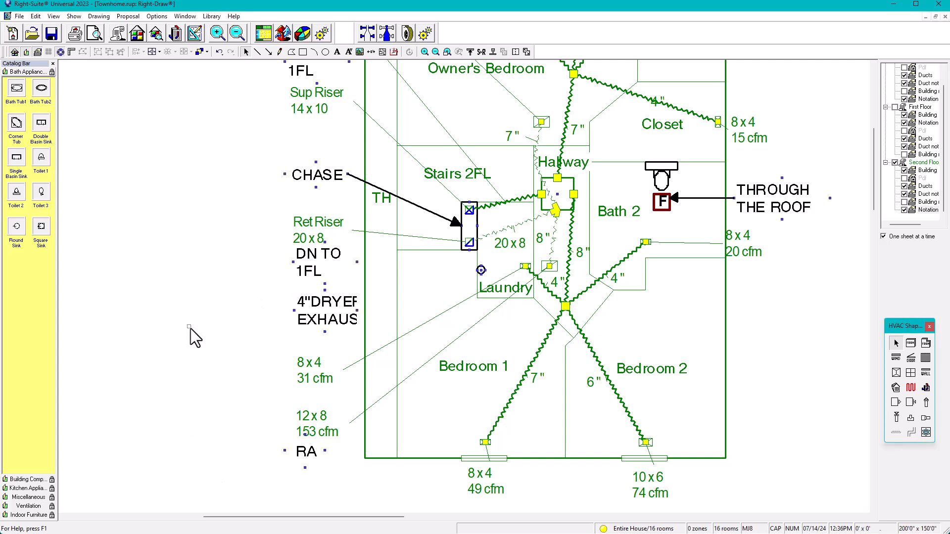
{"action": "left_click_drag", "start_coordinate": [292, 310], "coordinate": [283, 311]}
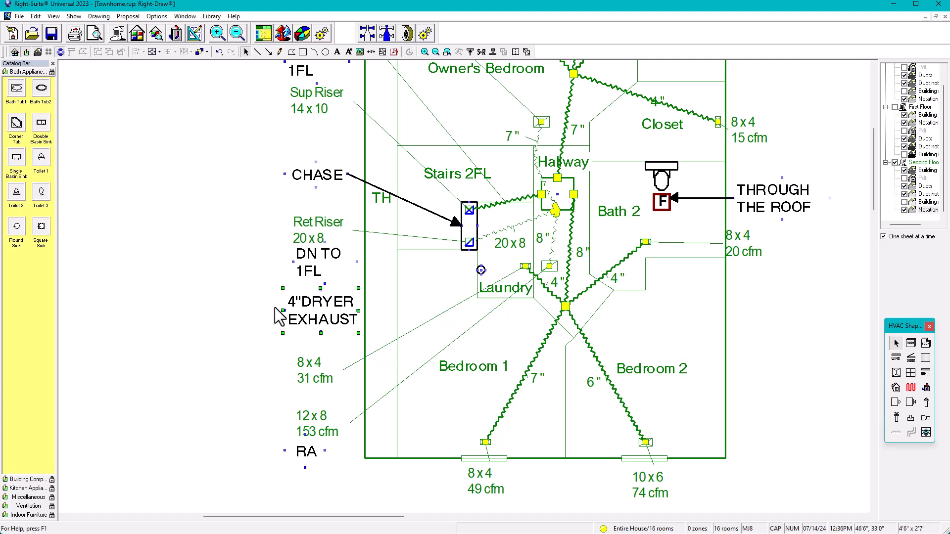
Replace the dryer exhaust note's text with THROUGH THE ROOF
{"action": "left_click", "coordinate": [346, 322]}
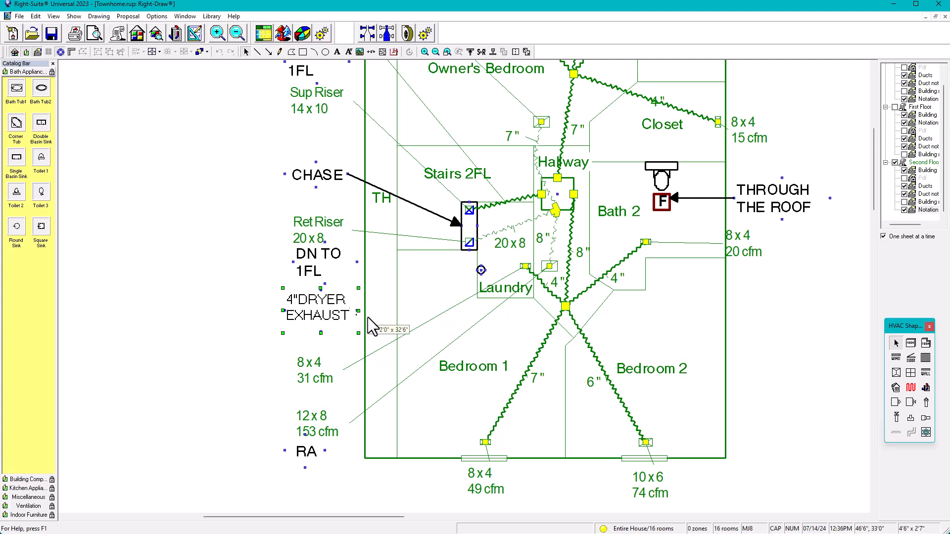
{"action": "left_click", "coordinate": [367, 317]}
{"action": "type", "text": "ROOF"}
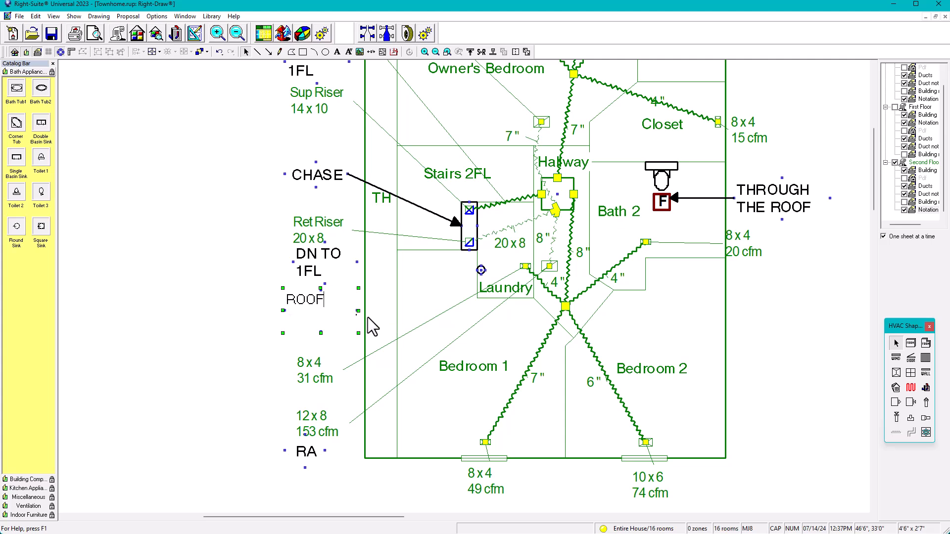
{"action": "key", "text": "BackSpace"}
{"action": "key", "text": "BackSpace"}
{"action": "type", "text": "ROOF"}
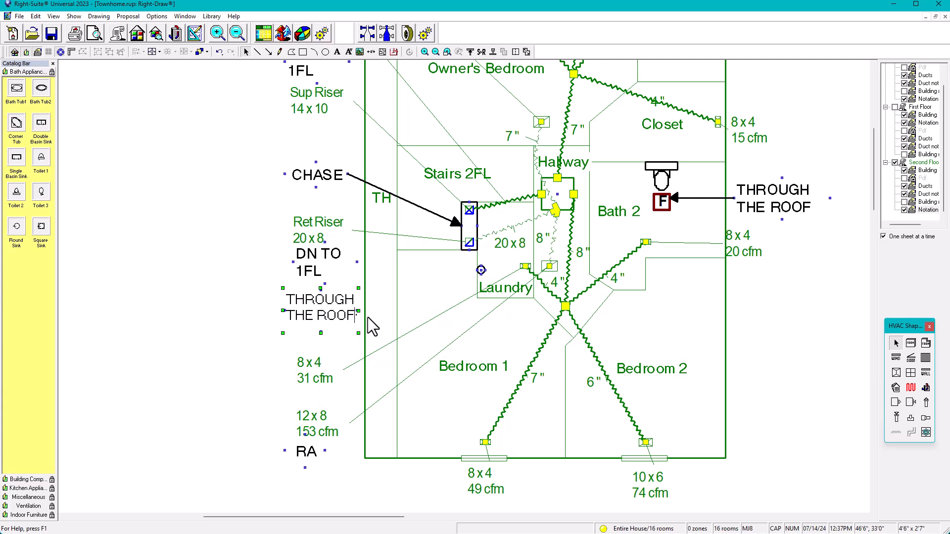
Enlarge the new THROUGH THE ROOF text box to about 6'5" x 5'0" and shift the 8 x 4 31 cfm label down clear of it
{"action": "left_click", "coordinate": [132, 399]}
{"action": "left_click", "coordinate": [302, 320]}
{"action": "left_click_drag", "start_coordinate": [320, 333], "coordinate": [312, 388]}
{"action": "left_click", "coordinate": [308, 373]}
{"action": "left_click", "coordinate": [295, 316]}
{"action": "left_click_drag", "start_coordinate": [282, 322], "coordinate": [252, 322]}
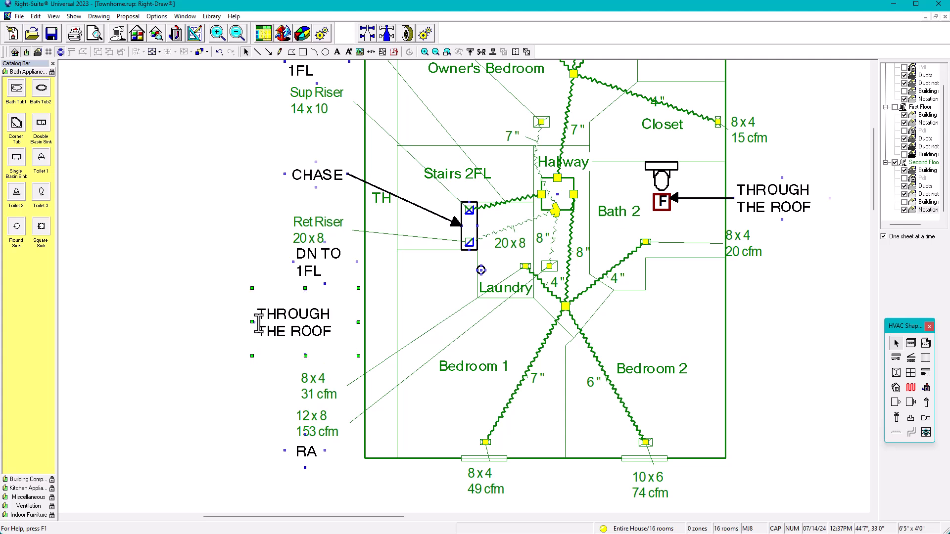
{"action": "left_click_drag", "start_coordinate": [305, 288], "coordinate": [304, 273]}
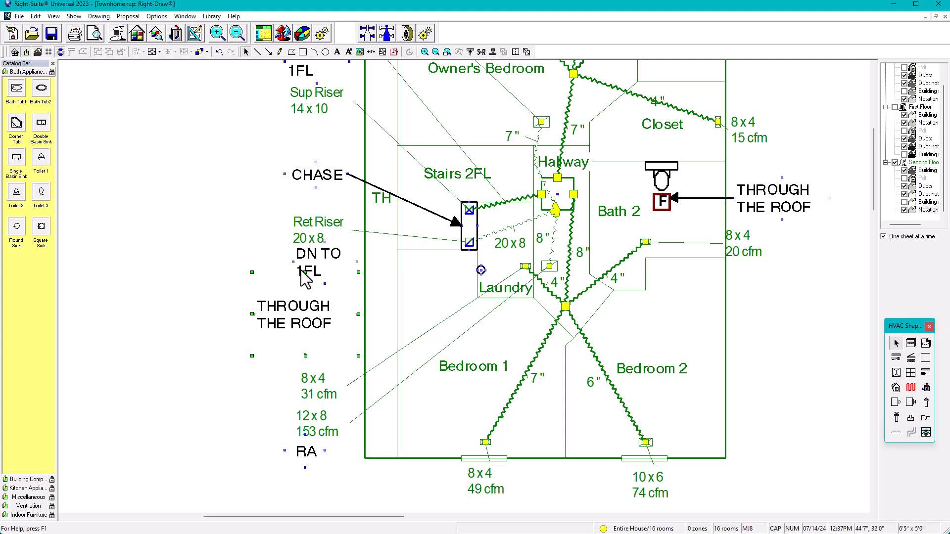
Insert 4" DRYER EXHAUST in front of THROUGH THE ROOF in the note beside the laundry
{"action": "double_click", "coordinate": [282, 313]}
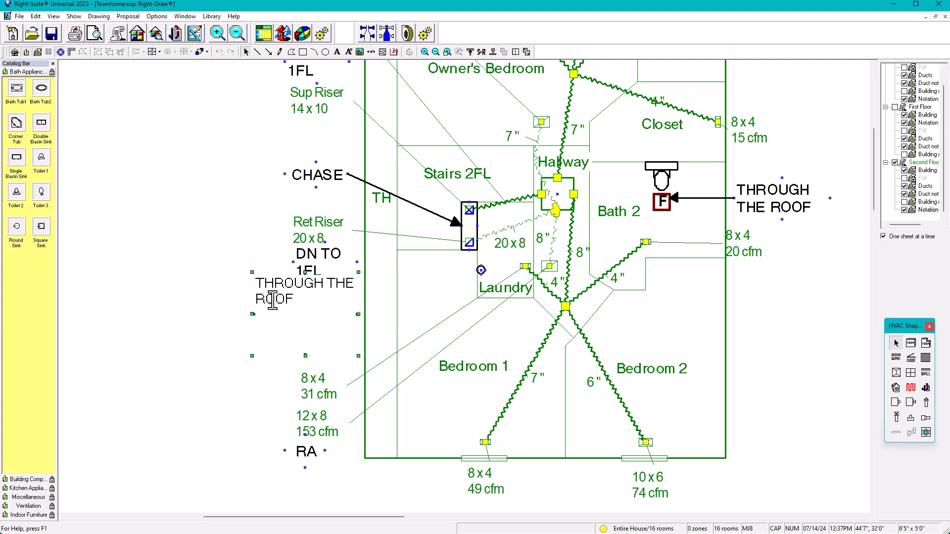
{"action": "type", "text": "4\""}
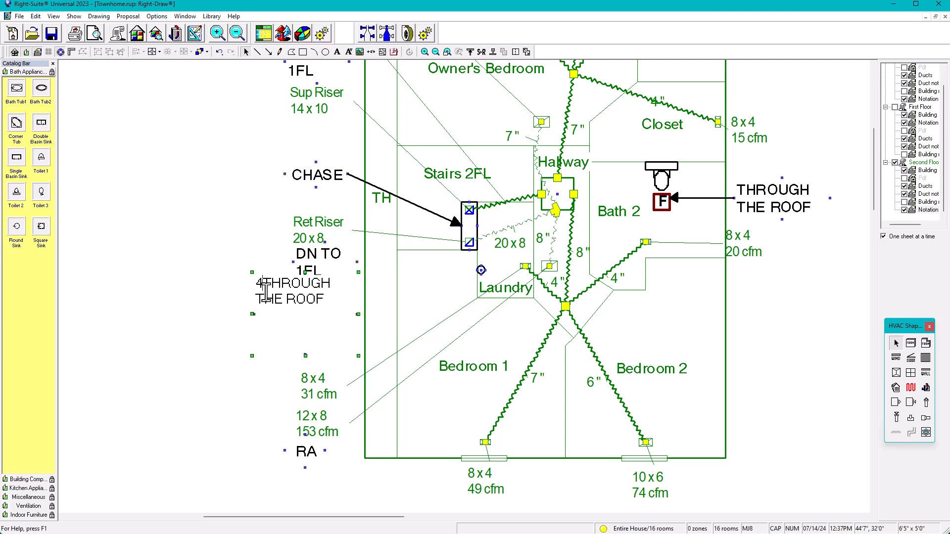
{"action": "type", "text": " DRY"}
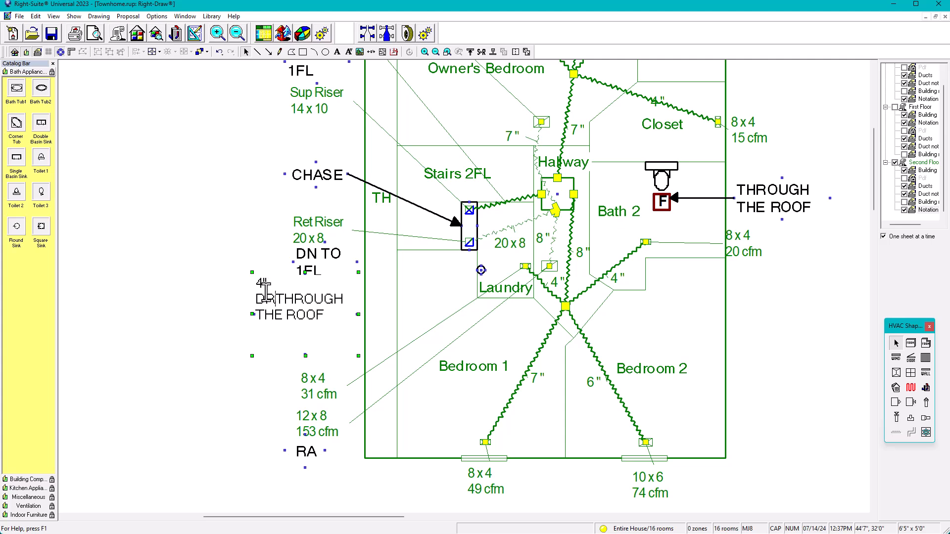
{"action": "type", "text": "ER EXH"}
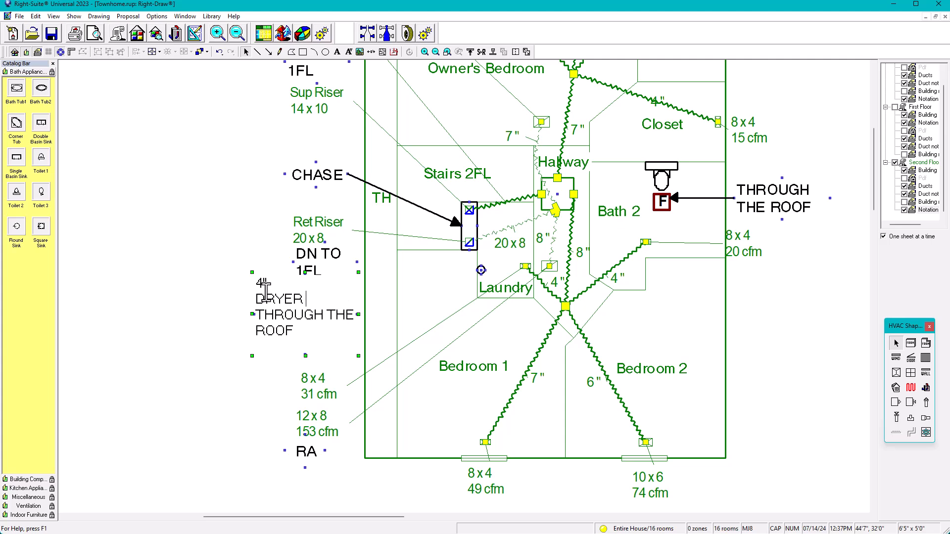
{"action": "type", "text": "AUST"}
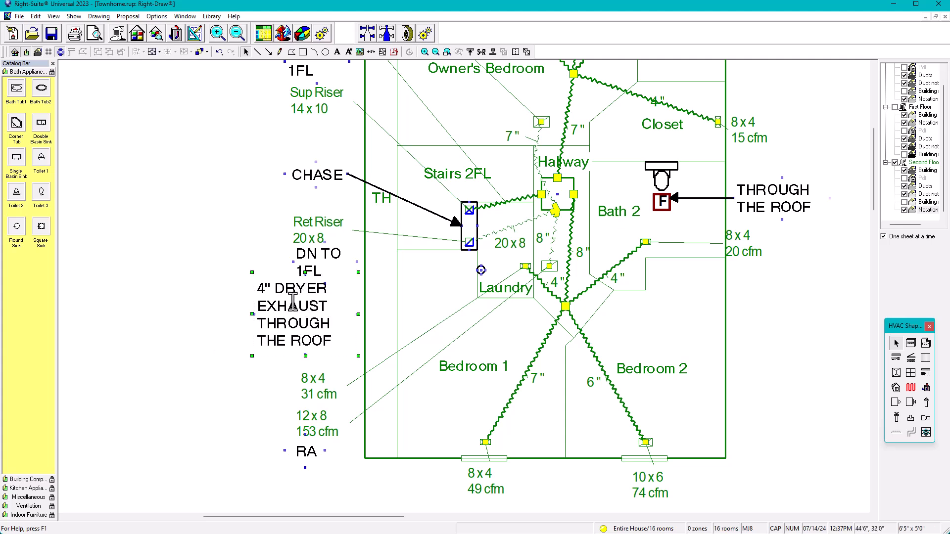
Nudge the 4" DRYER EXHAUST THROUGH THE ROOF note right and slightly down, clear of the DN TO 1FL note
{"action": "key", "text": "Right"}
{"action": "key", "text": "Right"}
{"action": "key", "text": "Right"}
{"action": "key", "text": "Down"}
{"action": "key", "text": "Right"}
{"action": "left_click", "coordinate": [258, 353]}
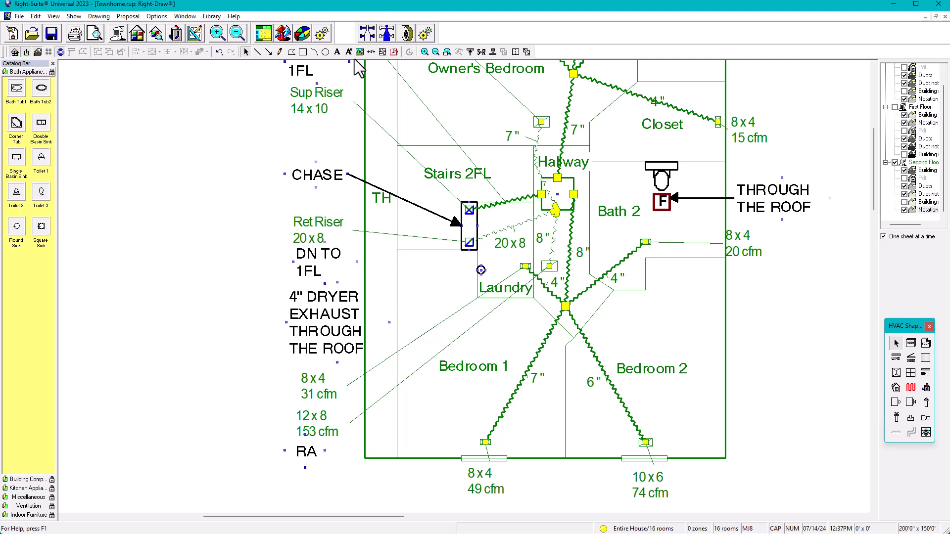
Draw an arrow about 7'9" long from the dryer exhaust note to the vent symbol in the laundry
{"action": "left_click", "coordinate": [268, 52]}
{"action": "left_click", "coordinate": [365, 322]}
{"action": "left_click", "coordinate": [480, 271]}
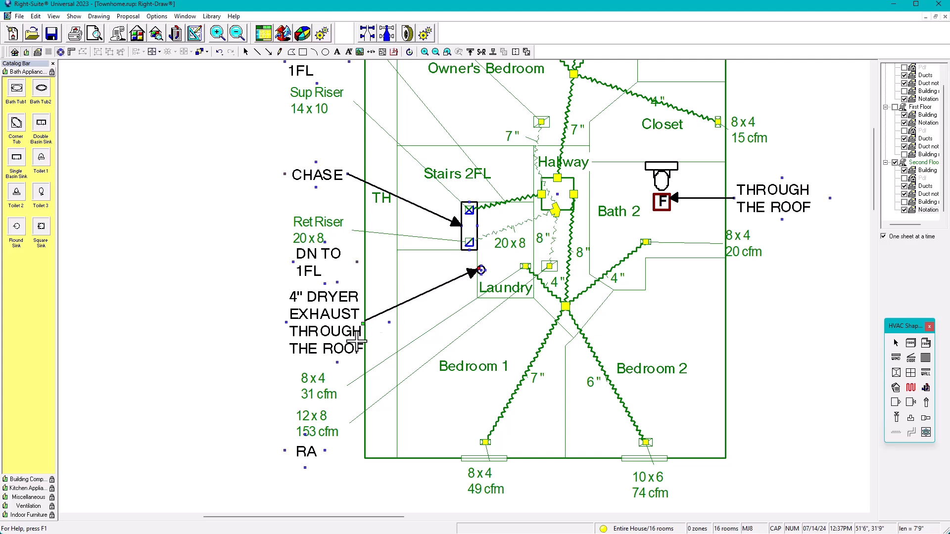
{"action": "scroll", "coordinate": [262, 321], "scroll_direction": "down", "scroll_amount": 1}
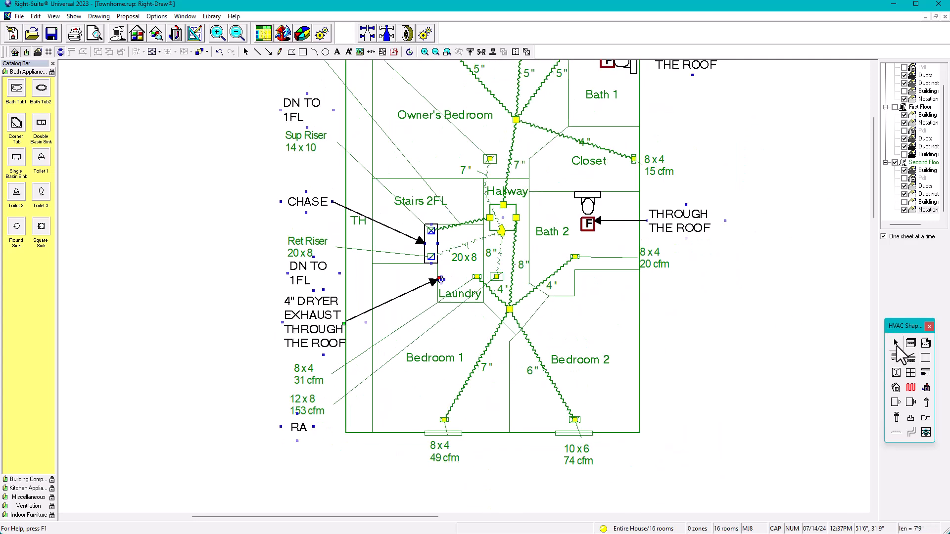
{"action": "scroll", "coordinate": [667, 318], "scroll_direction": "down", "scroll_amount": 1}
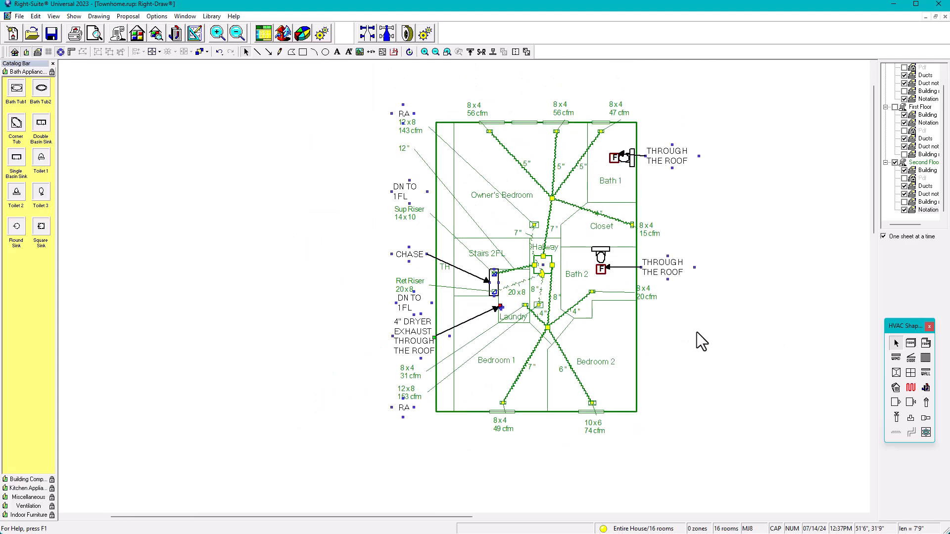
Shift the 12" duct label down, and move the upper RA note together with the 12 x 8 143 cfm label slightly down
{"action": "left_click", "coordinate": [404, 148]}
{"action": "scroll", "coordinate": [405, 148], "scroll_direction": "up", "scroll_amount": 1}
{"action": "left_click_drag", "start_coordinate": [405, 147], "coordinate": [409, 165]}
{"action": "left_click_drag", "start_coordinate": [370, 91], "coordinate": [450, 169]}
{"action": "left_click_drag", "start_coordinate": [416, 127], "coordinate": [416, 146]}
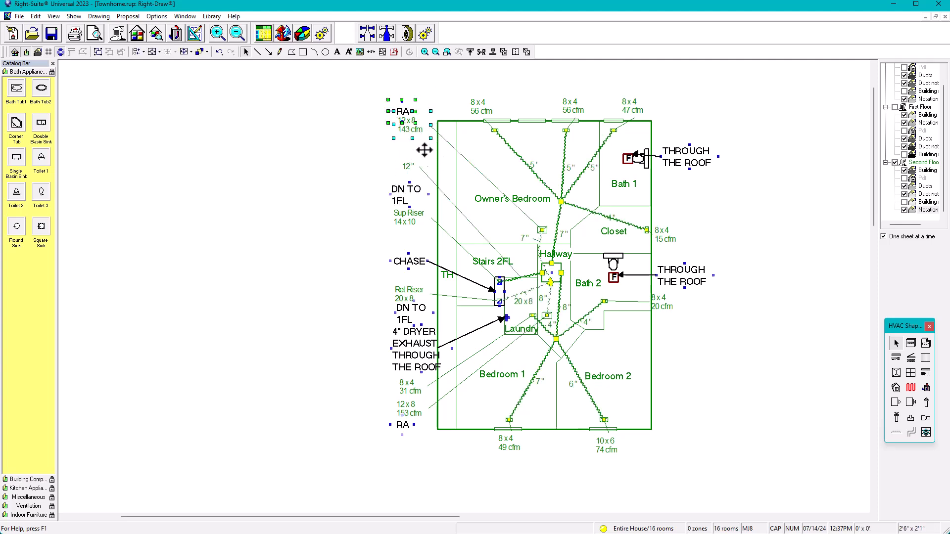
{"action": "left_click", "coordinate": [323, 224]}
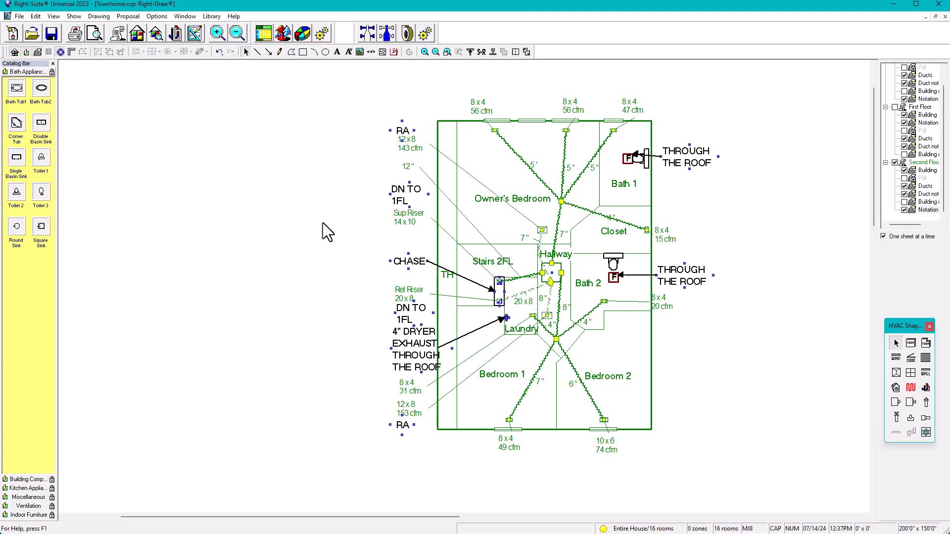
Move the Ret Riser label and the DN TO 1FL note beneath it slightly up, and lower the TH label to the laundry's level
{"action": "scroll", "coordinate": [413, 300], "scroll_direction": "up", "scroll_amount": 1}
{"action": "left_click", "coordinate": [407, 301]}
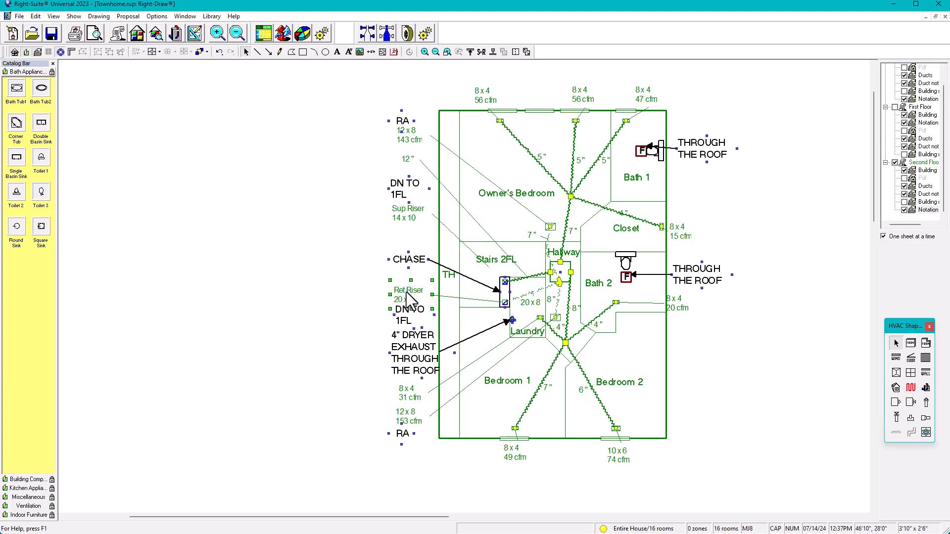
{"action": "left_click", "coordinate": [404, 313], "text": "shift"}
{"action": "left_click_drag", "start_coordinate": [404, 295], "coordinate": [404, 285]}
{"action": "left_click", "coordinate": [351, 313]}
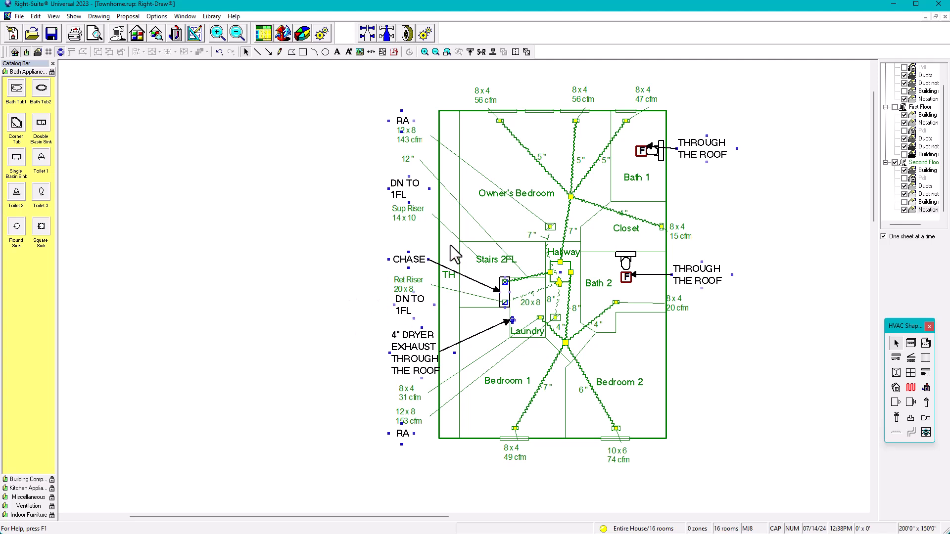
{"action": "left_click", "coordinate": [449, 275]}
{"action": "left_click_drag", "start_coordinate": [450, 276], "coordinate": [448, 307]}
{"action": "left_click", "coordinate": [324, 331]}
Place the 8 x 4 20 cfm label inside the plan beside its Bath 2 register, and move the closet duct's 4" label above the duct
{"action": "left_click", "coordinate": [654, 302]}
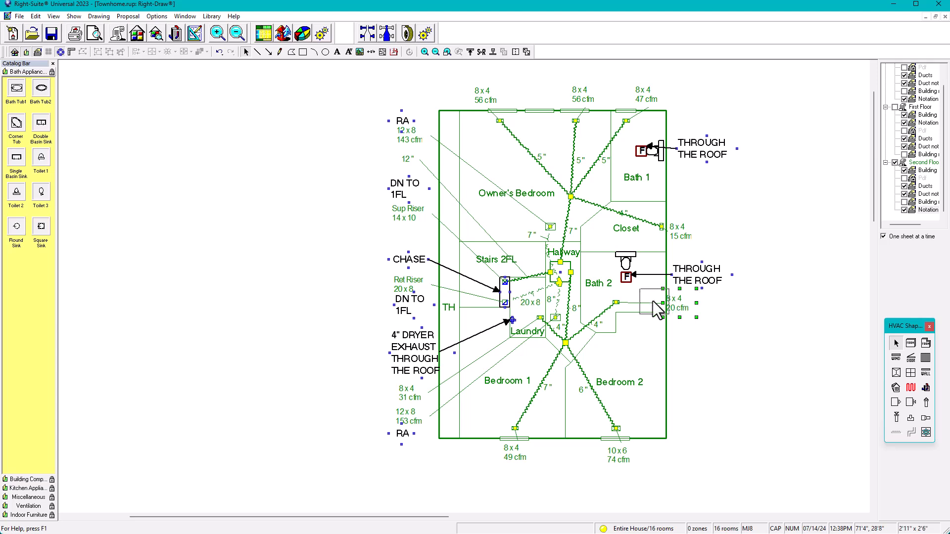
{"action": "left_click_drag", "start_coordinate": [647, 299], "coordinate": [646, 300]}
{"action": "left_click", "coordinate": [705, 302]}
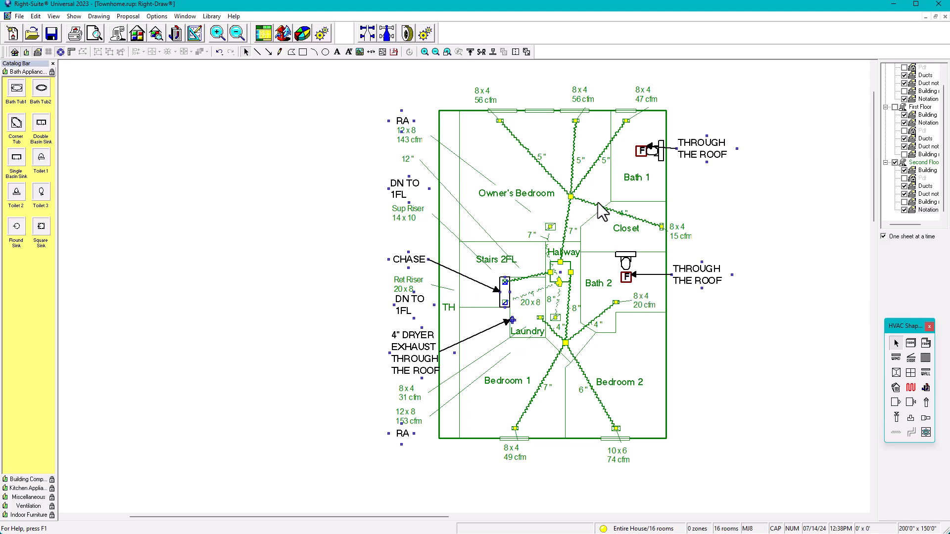
{"action": "scroll", "coordinate": [625, 209], "scroll_direction": "up", "scroll_amount": 1}
{"action": "left_click", "coordinate": [628, 218]}
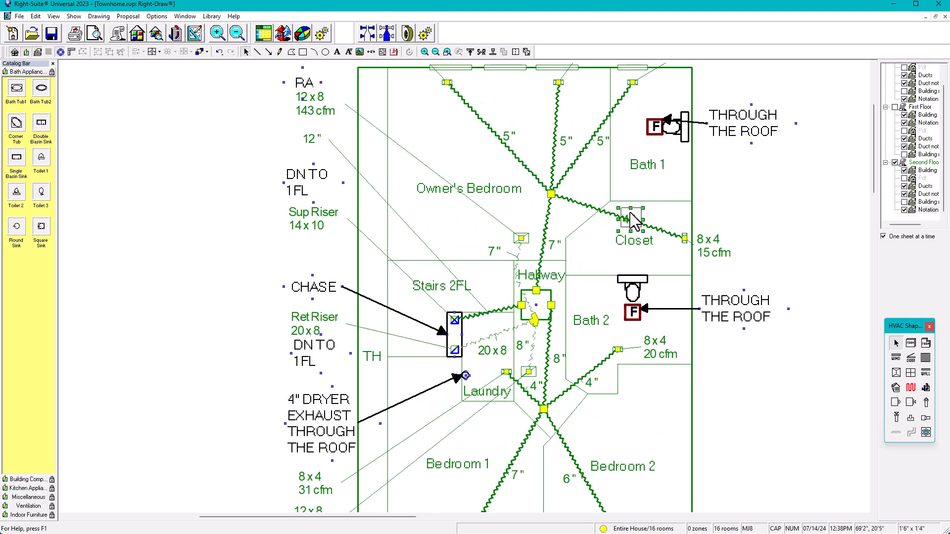
{"action": "left_click_drag", "start_coordinate": [640, 205], "coordinate": [653, 196]}
{"action": "left_click", "coordinate": [781, 203]}
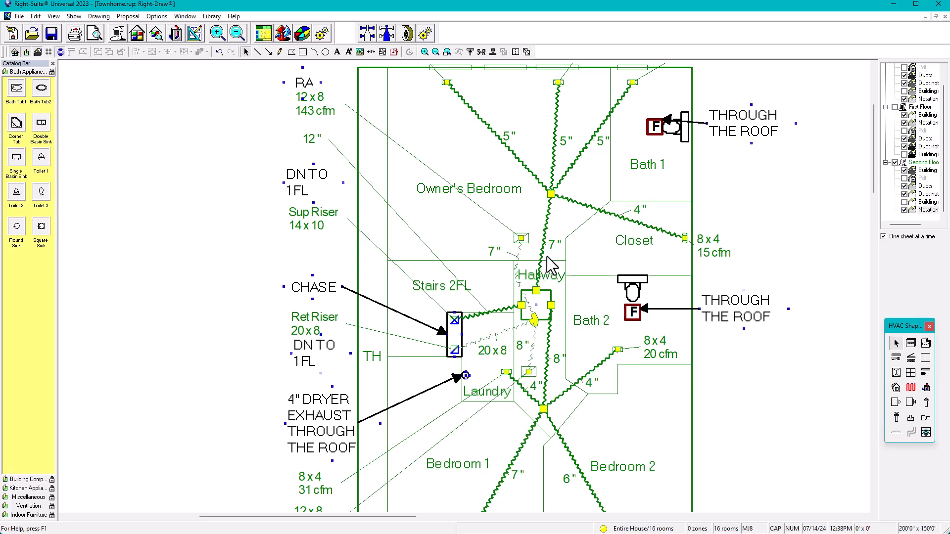
Review the project information from customer and job details down to location and design conditions, and return to the drawing
{"action": "left_click", "coordinate": [117, 34]}
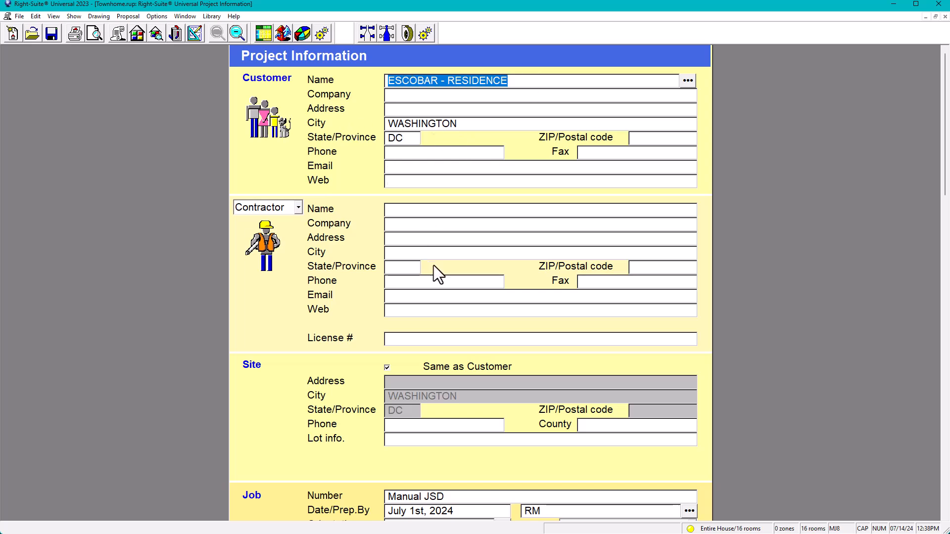
{"action": "scroll", "coordinate": [435, 277], "scroll_direction": "down", "scroll_amount": 4}
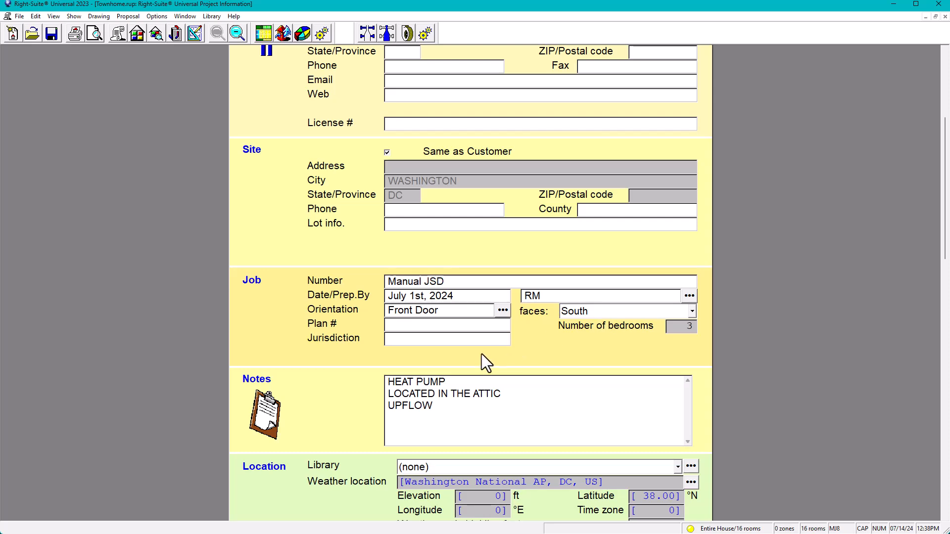
{"action": "scroll", "coordinate": [482, 355], "scroll_direction": "down", "scroll_amount": 1}
{"action": "left_click_drag", "start_coordinate": [942, 203], "coordinate": [944, 230]}
{"action": "scroll", "coordinate": [945, 235], "scroll_direction": "down", "scroll_amount": 5}
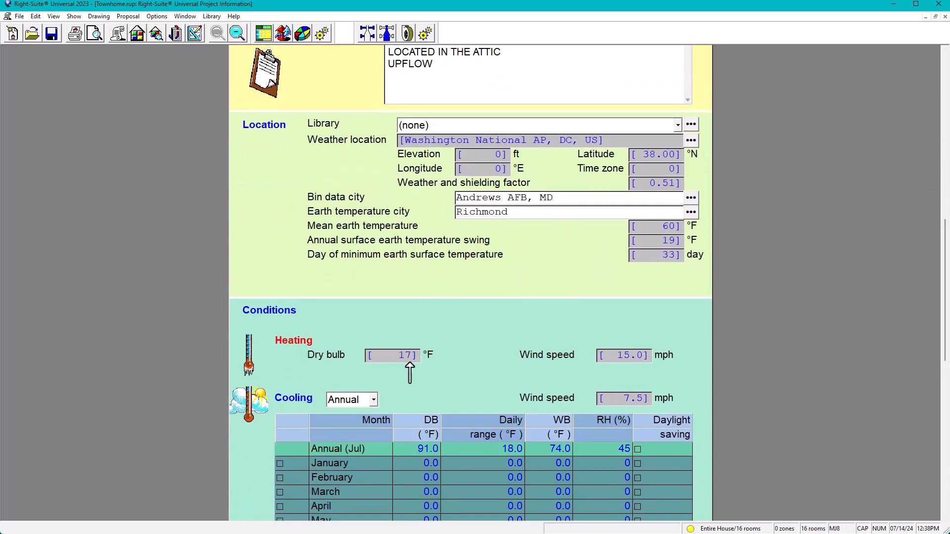
{"action": "left_click", "coordinate": [195, 34]}
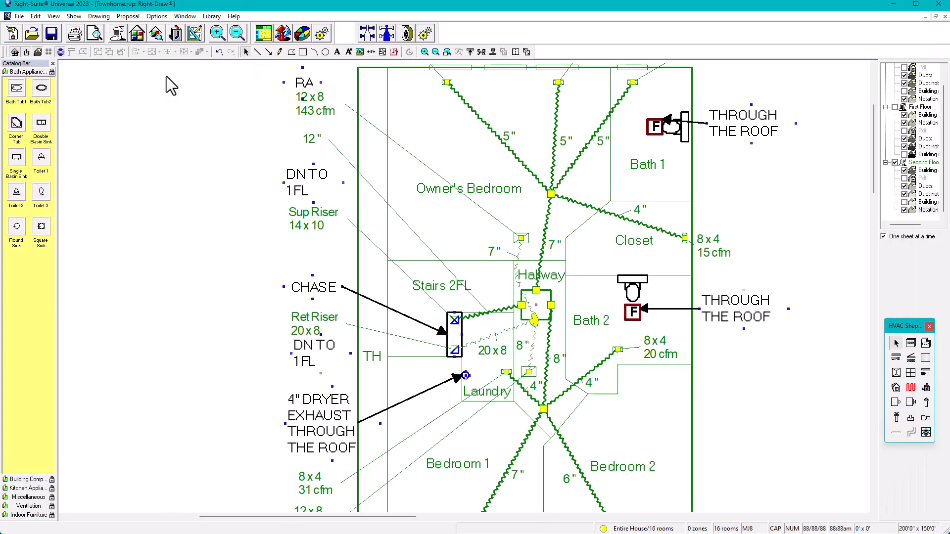
{"action": "scroll", "coordinate": [445, 324], "scroll_direction": "down", "scroll_amount": 2}
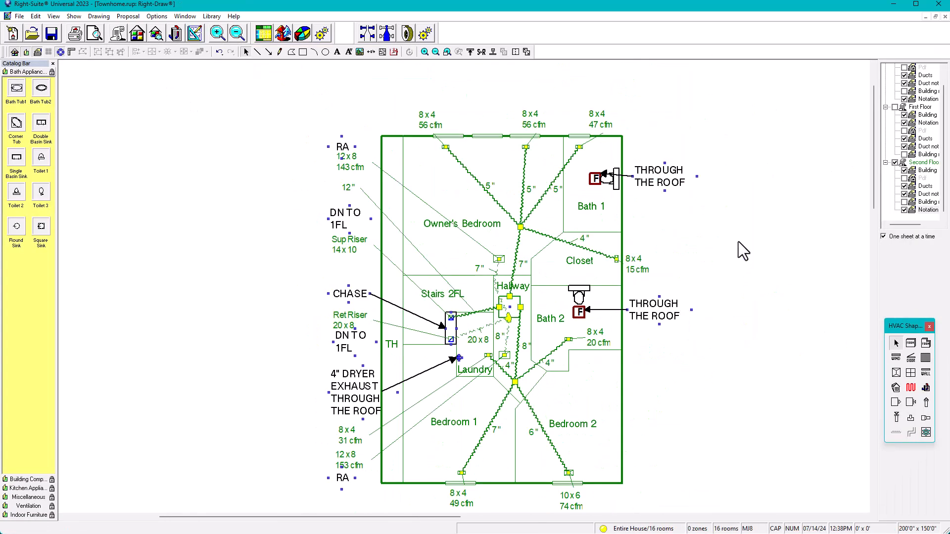
{"action": "middle_click_drag", "start_coordinate": [739, 242], "coordinate": [666, 245]}
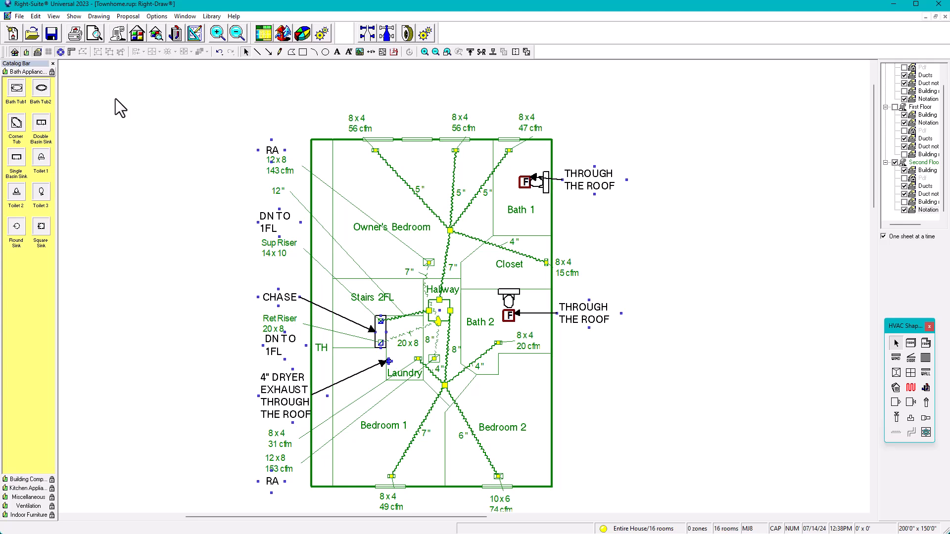
{"action": "left_click", "coordinate": [73, 34]}
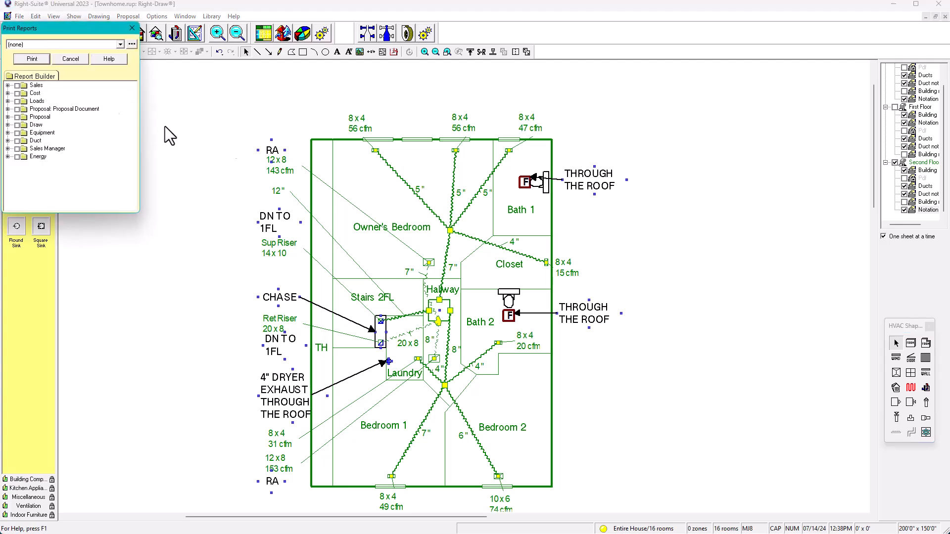
{"action": "left_click", "coordinate": [119, 45]}
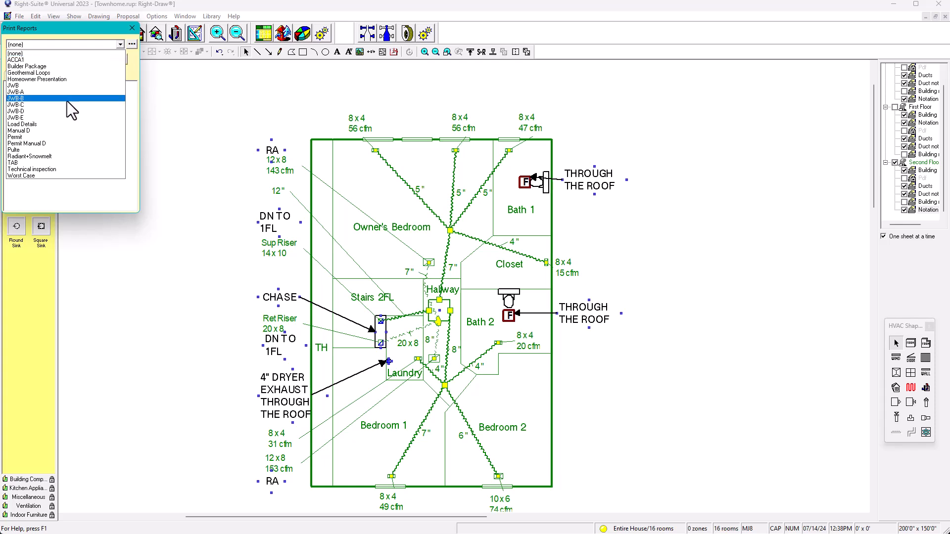
{"action": "left_click", "coordinate": [131, 29]}
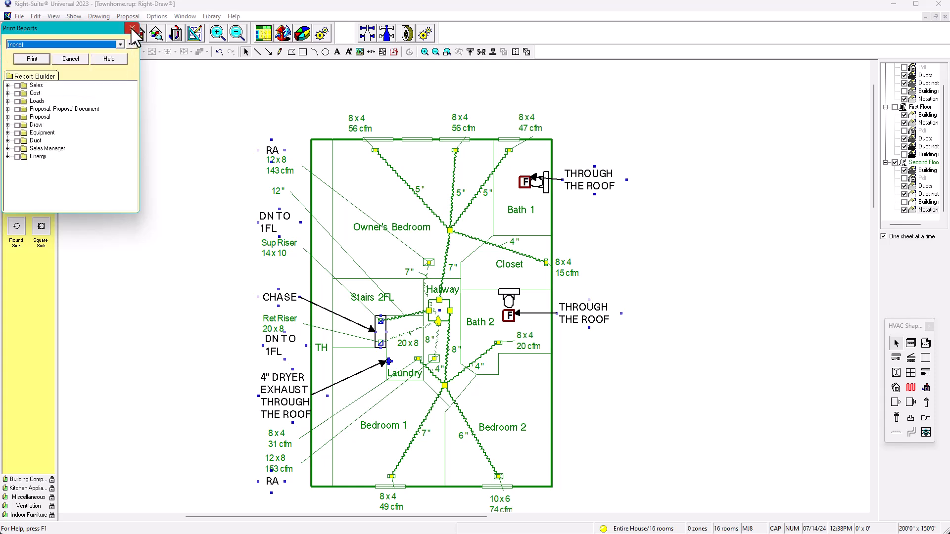
{"action": "left_click", "coordinate": [132, 29]}
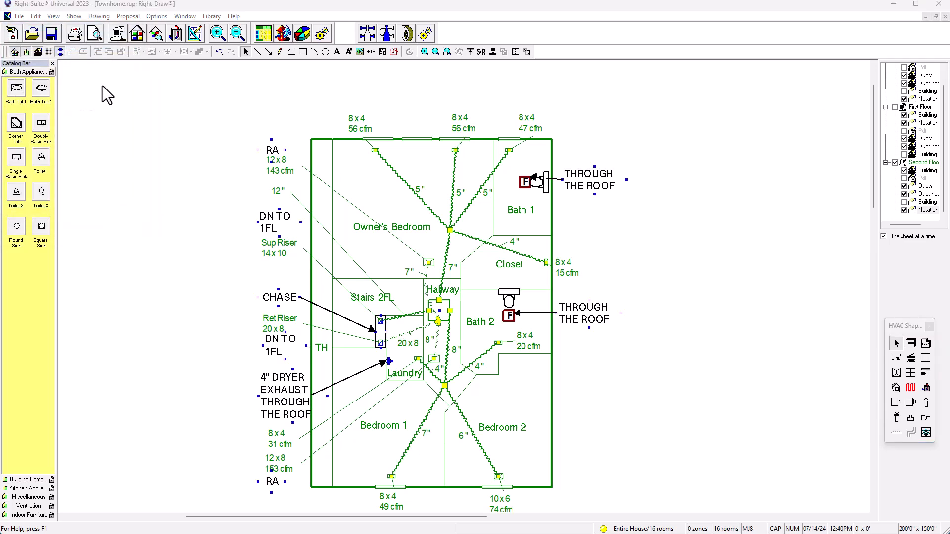
Choose the Manual D report set for printing and exclude the Energy Star Form from its Energy reports
{"action": "left_click", "coordinate": [75, 36]}
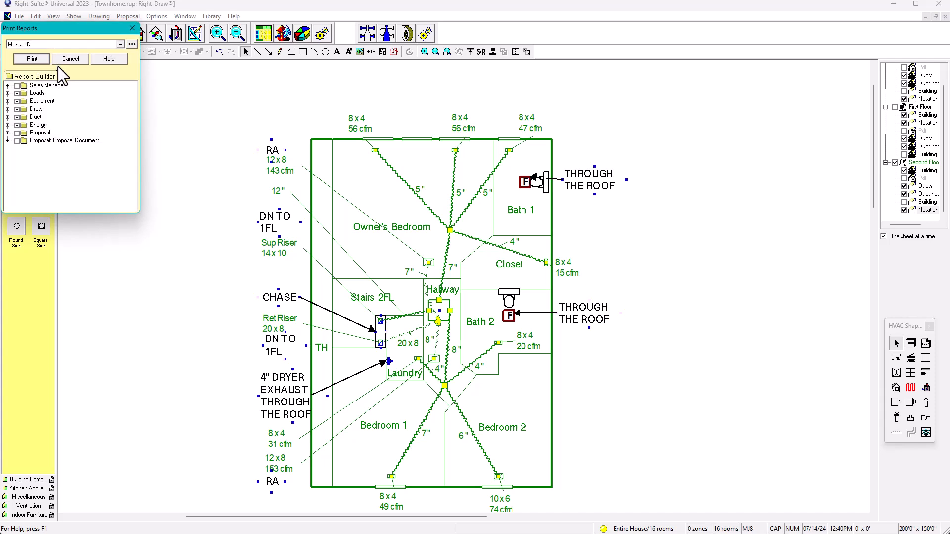
{"action": "left_click", "coordinate": [120, 45]}
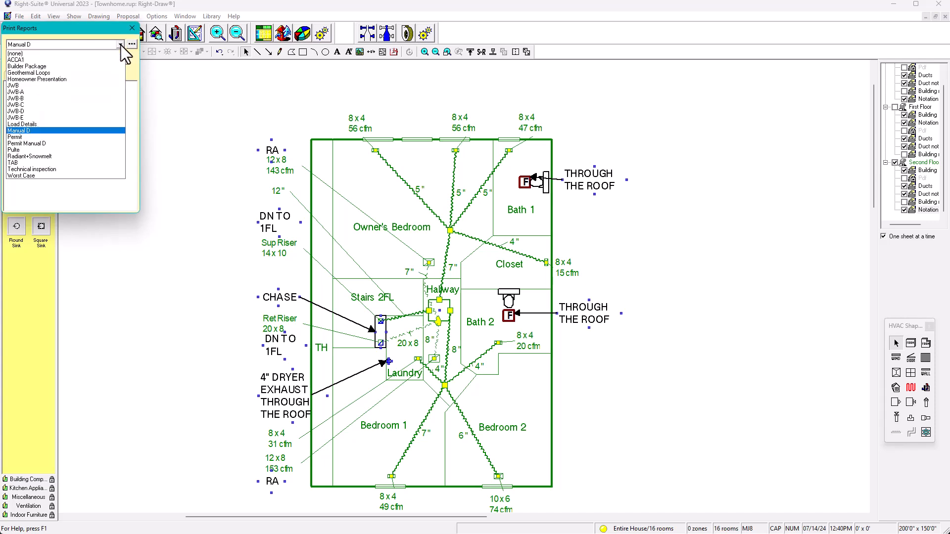
{"action": "left_click", "coordinate": [26, 131]}
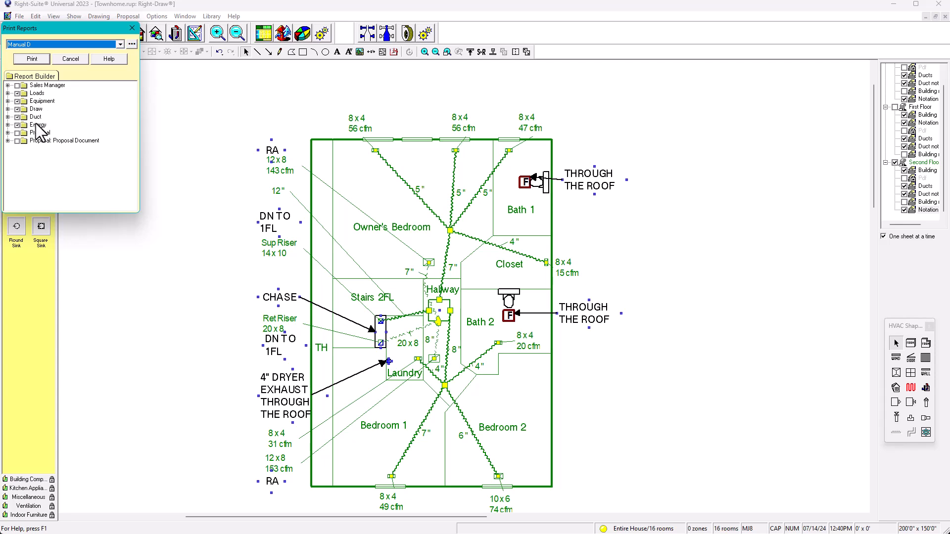
{"action": "left_click", "coordinate": [7, 125]}
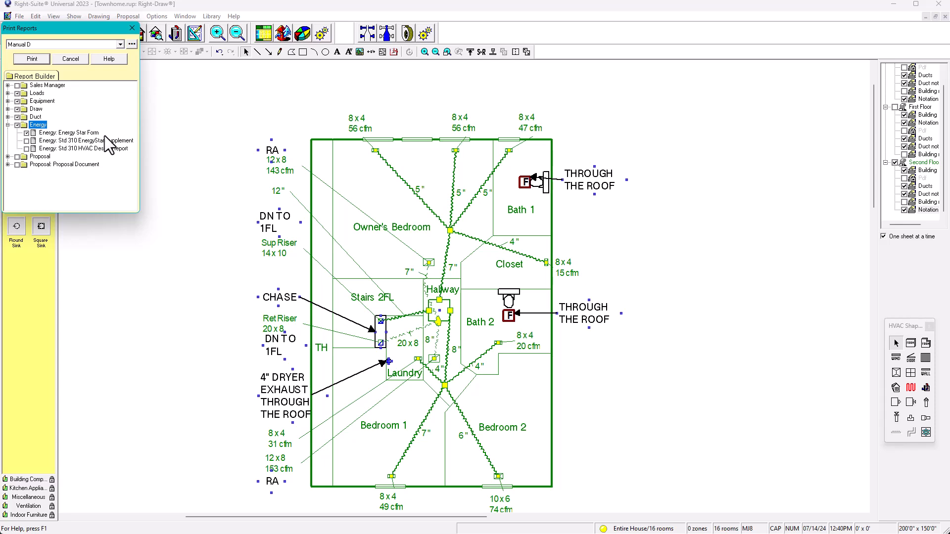
{"action": "left_click", "coordinate": [27, 133]}
{"action": "left_click", "coordinate": [7, 125]}
Check which reports are included in the Duct, Draw and Equipment groups of the Manual D set
{"action": "left_click", "coordinate": [7, 117]}
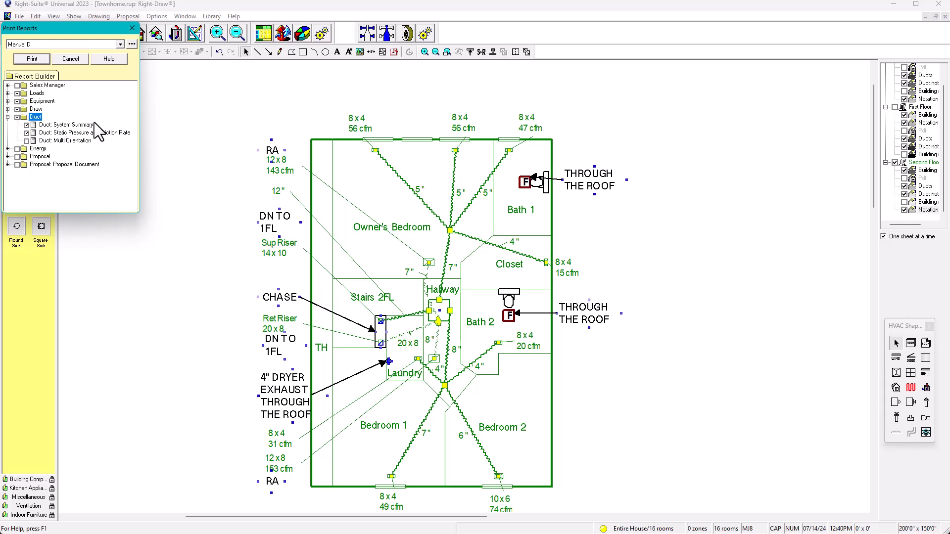
{"action": "left_click", "coordinate": [8, 118]}
{"action": "left_click", "coordinate": [7, 110]}
{"action": "left_click", "coordinate": [7, 109]}
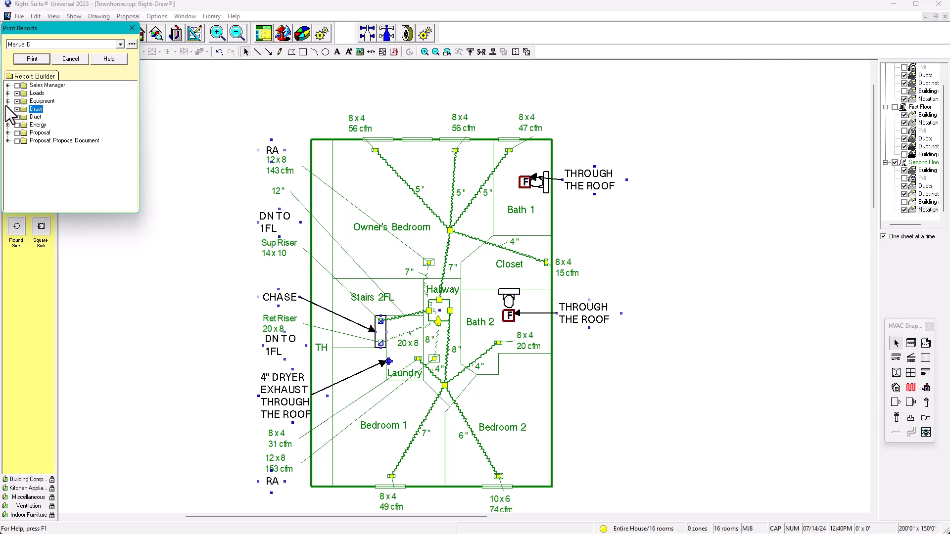
{"action": "left_click", "coordinate": [7, 102]}
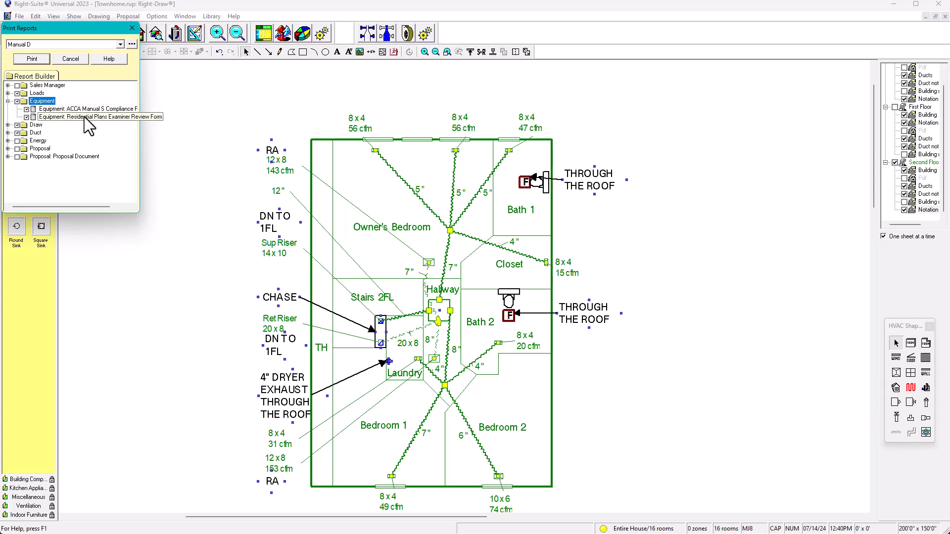
{"action": "left_click", "coordinate": [8, 101]}
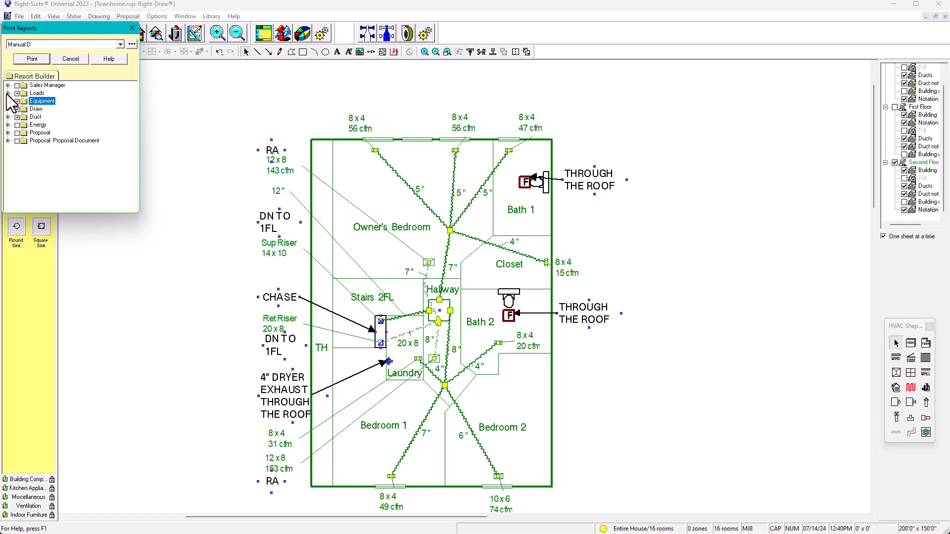
Include the Worksheet among the Loads reports and start printing the Manual D set
{"action": "left_click", "coordinate": [7, 93]}
{"action": "left_click", "coordinate": [26, 149]}
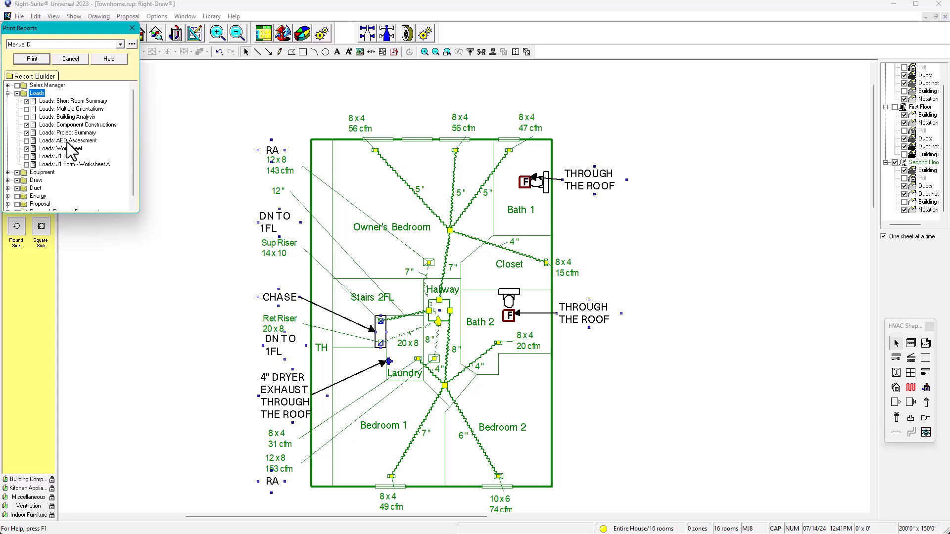
{"action": "left_click", "coordinate": [31, 58]}
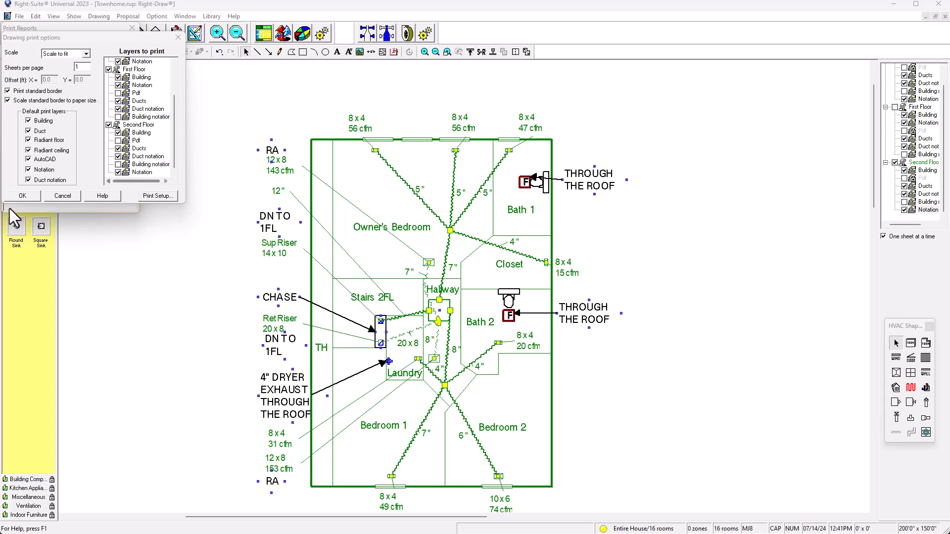
Check the layers to print for the basement, first and second floors, and accept the drawing print options with Scale to fit
{"action": "scroll", "coordinate": [148, 104], "scroll_direction": "up", "scroll_amount": 2}
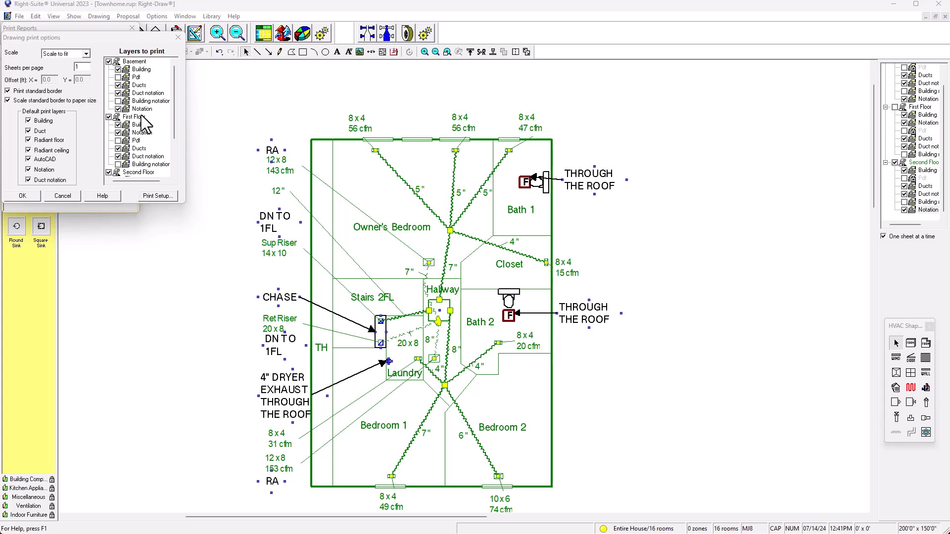
{"action": "scroll", "coordinate": [144, 125], "scroll_direction": "down", "scroll_amount": 2}
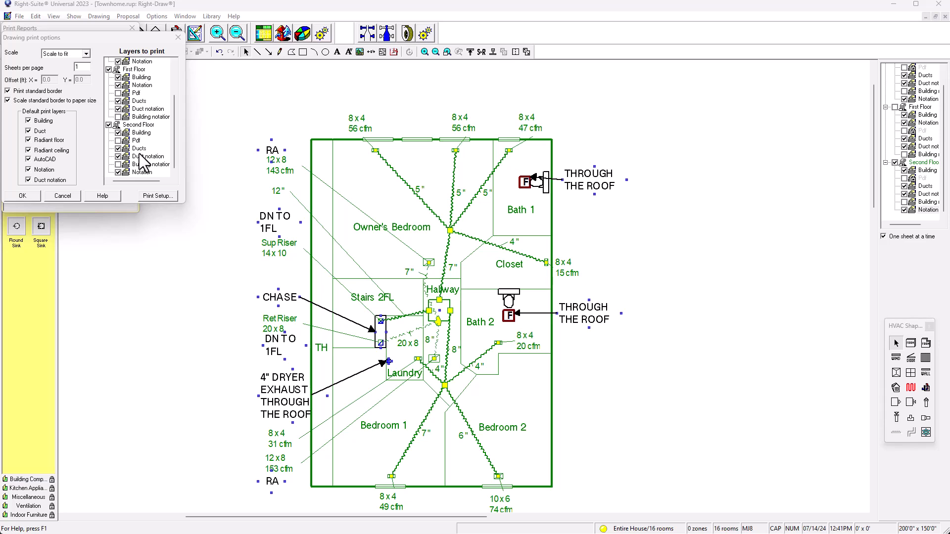
{"action": "left_click", "coordinate": [23, 196]}
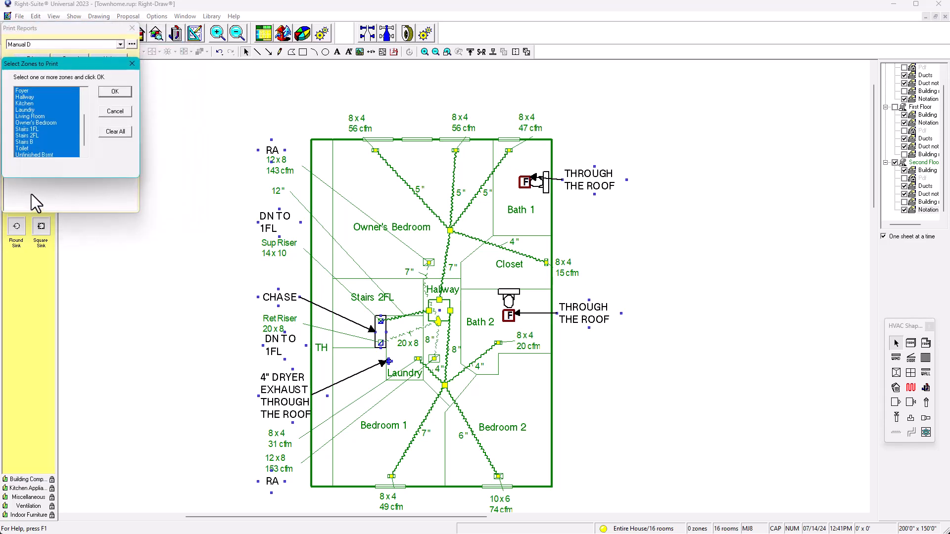
Limit the zones to print to Entire House and output all report pages through Microsoft Print to PDF
{"action": "left_click", "coordinate": [104, 132]}
{"action": "left_click_drag", "start_coordinate": [85, 132], "coordinate": [80, 98]}
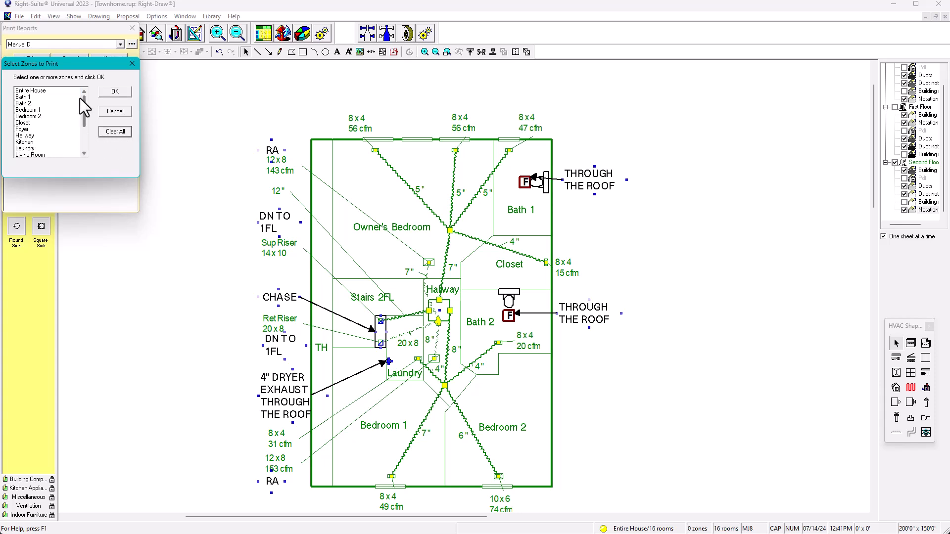
{"action": "left_click", "coordinate": [36, 92]}
{"action": "left_click", "coordinate": [121, 92]}
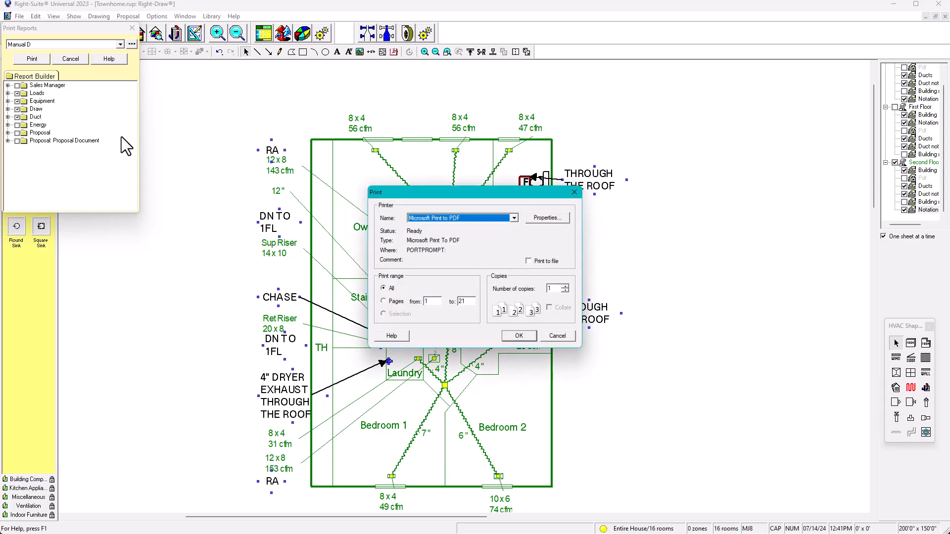
{"action": "left_click", "coordinate": [519, 336]}
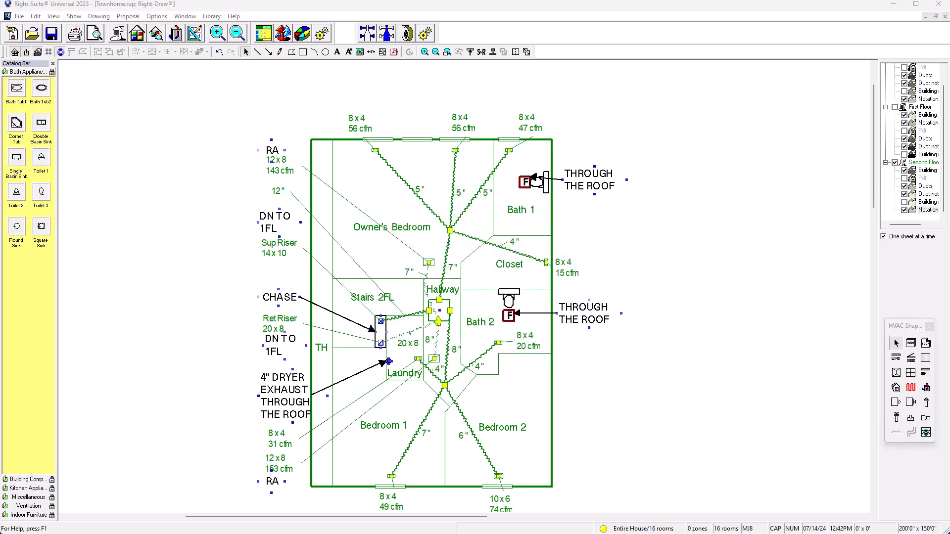
Switch to the printed MANUALS jsd.pdf in Adobe Acrobat, hide the tools pane, and review the Load Short Form's equipment and room loads
{"action": "left_click_drag", "start_coordinate": [0, 233], "coordinate": [415, 1]}
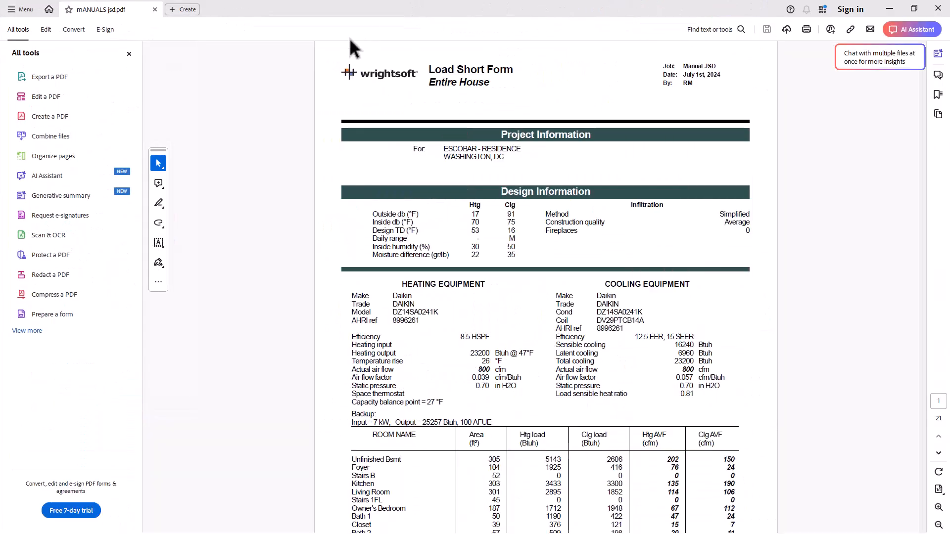
{"action": "left_click", "coordinate": [129, 53]}
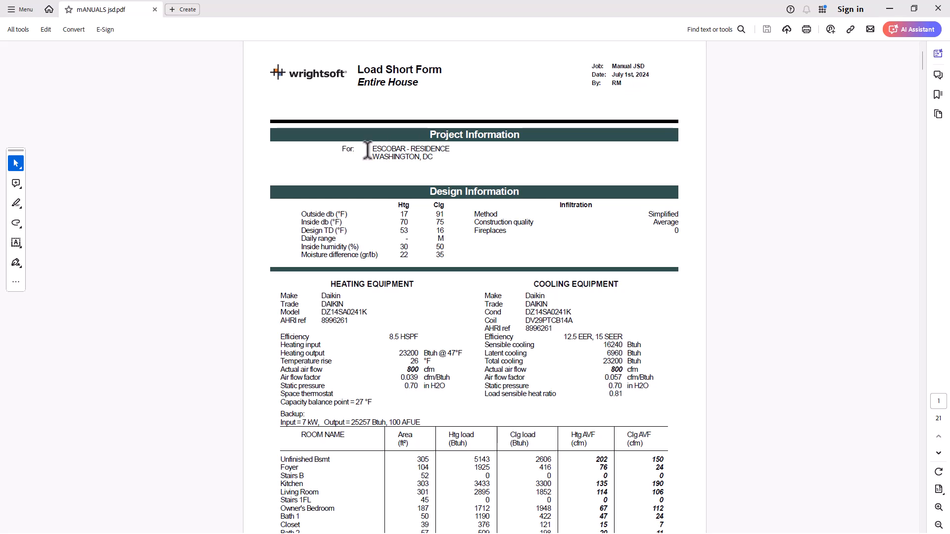
{"action": "scroll", "coordinate": [514, 270], "scroll_direction": "down", "scroll_amount": 3}
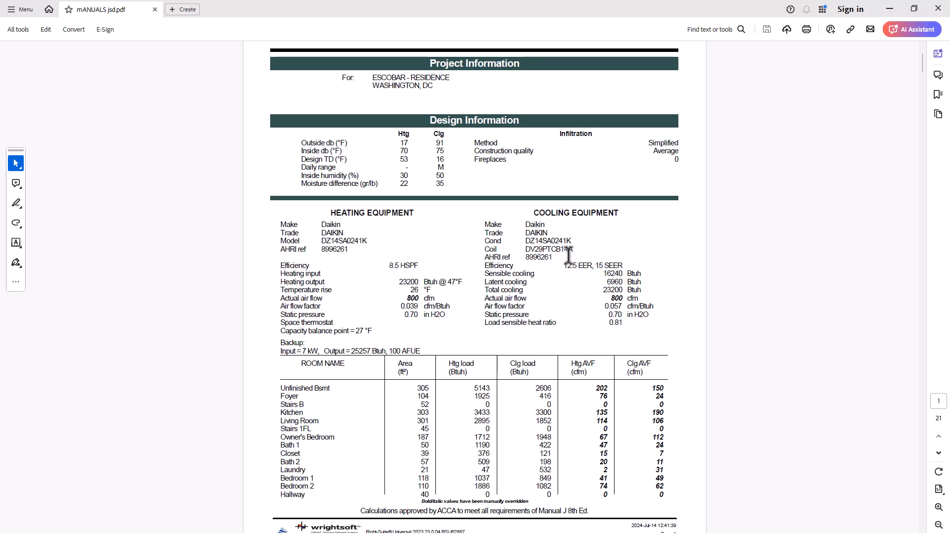
{"action": "scroll", "coordinate": [565, 252], "scroll_direction": "down", "scroll_amount": 3}
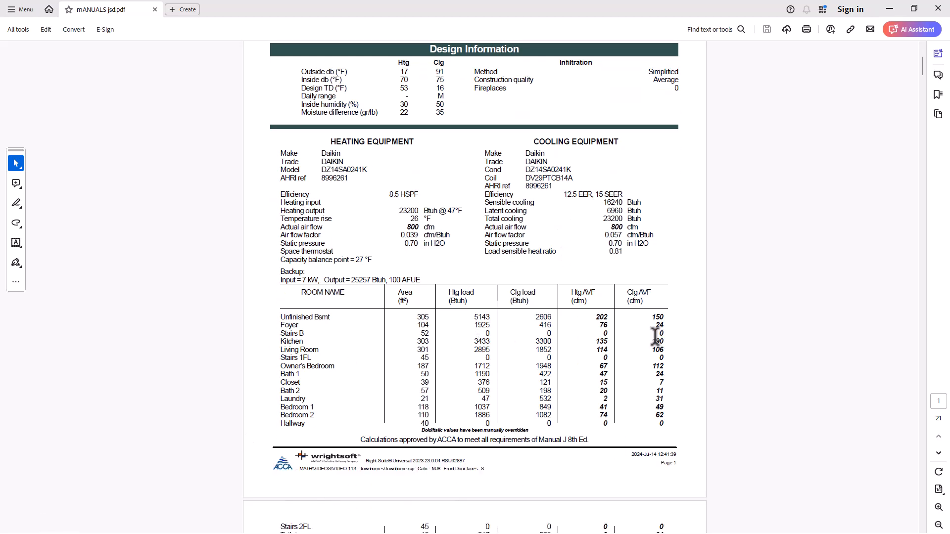
{"action": "scroll", "coordinate": [643, 329], "scroll_direction": "down", "scroll_amount": 9}
{"action": "scroll", "coordinate": [575, 324], "scroll_direction": "down", "scroll_amount": 20}
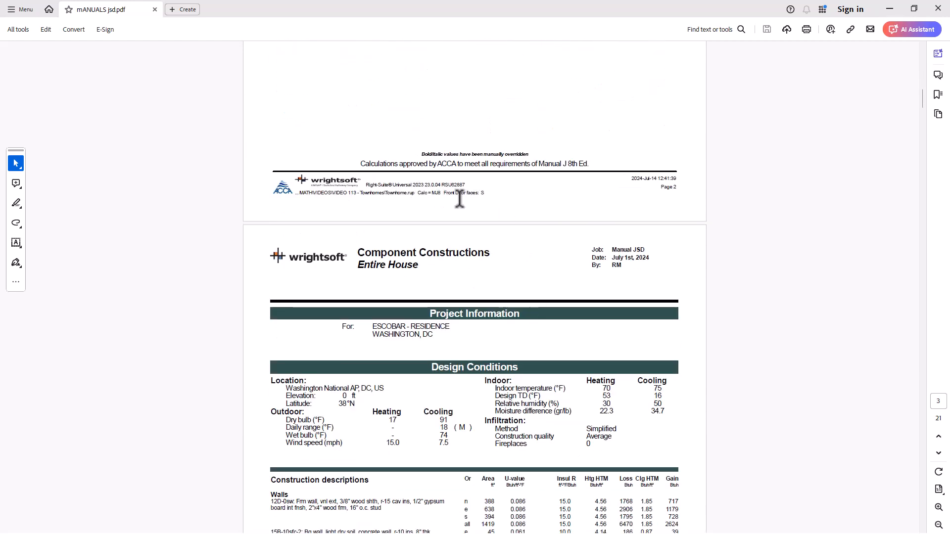
Examine the front door orientation noted in the footer of the Load Short Form's second page
{"action": "scroll", "coordinate": [471, 197], "scroll_direction": "up", "scroll_amount": 1, "text": "ctrl"}
{"action": "scroll", "coordinate": [485, 200], "scroll_direction": "up", "scroll_amount": 1, "text": "ctrl"}
{"action": "scroll", "coordinate": [484, 200], "scroll_direction": "up", "scroll_amount": 3}
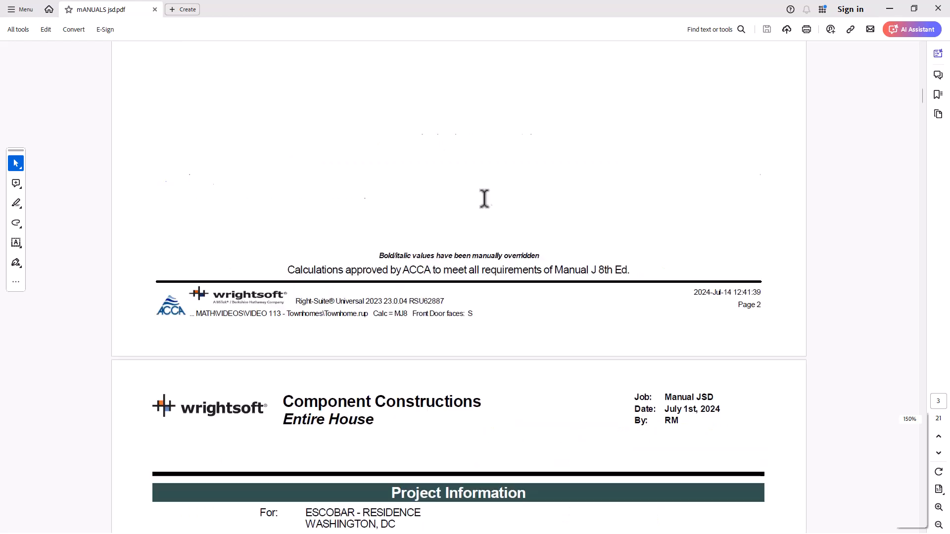
{"action": "left_click_drag", "start_coordinate": [413, 314], "coordinate": [475, 313]}
{"action": "left_click", "coordinate": [499, 310]}
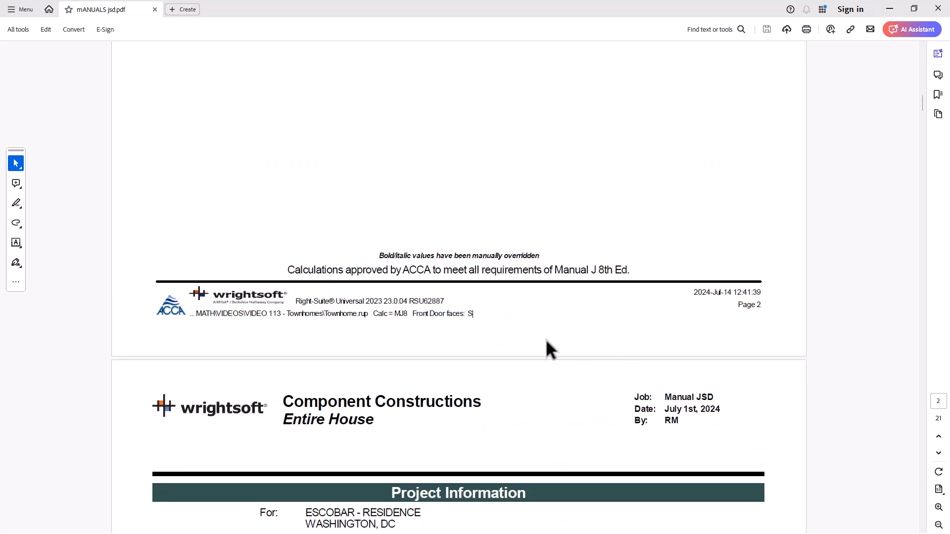
Examine the insulation R-values and U-values of the walls and windows in the Component Constructions report
{"action": "scroll", "coordinate": [545, 339], "scroll_direction": "down", "scroll_amount": 3, "text": "ctrl"}
{"action": "scroll", "coordinate": [545, 339], "scroll_direction": "down", "scroll_amount": 3}
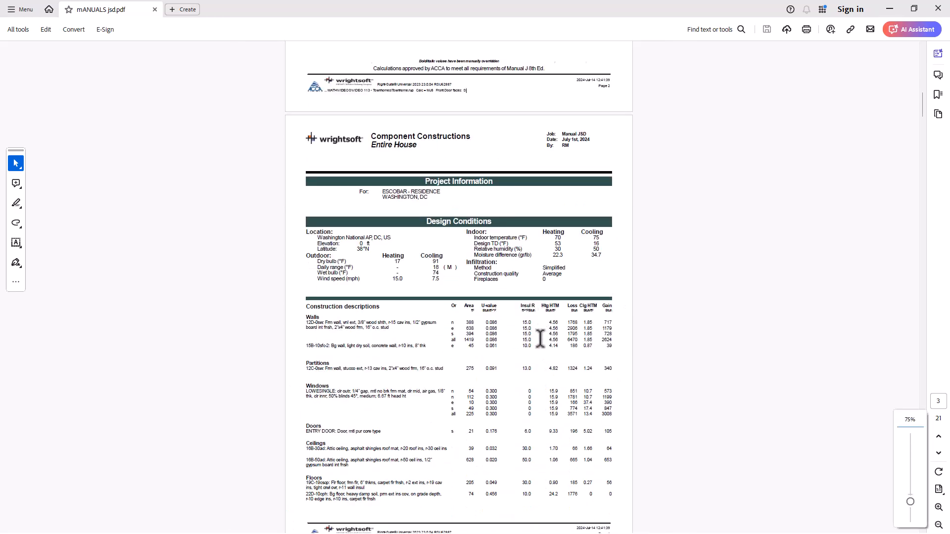
{"action": "scroll", "coordinate": [540, 340], "scroll_direction": "down", "scroll_amount": 2}
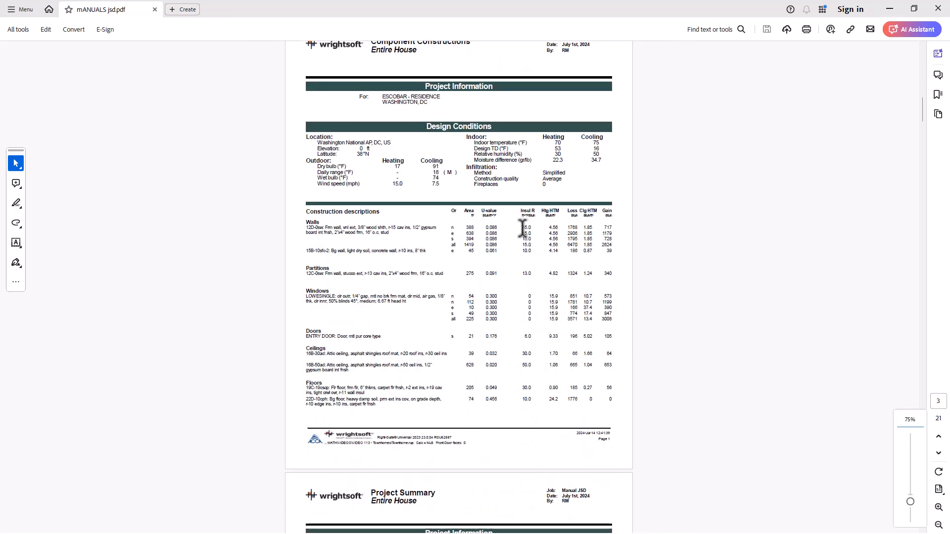
{"action": "left_click_drag", "start_coordinate": [534, 229], "coordinate": [531, 235]}
{"action": "left_click", "coordinate": [530, 290]}
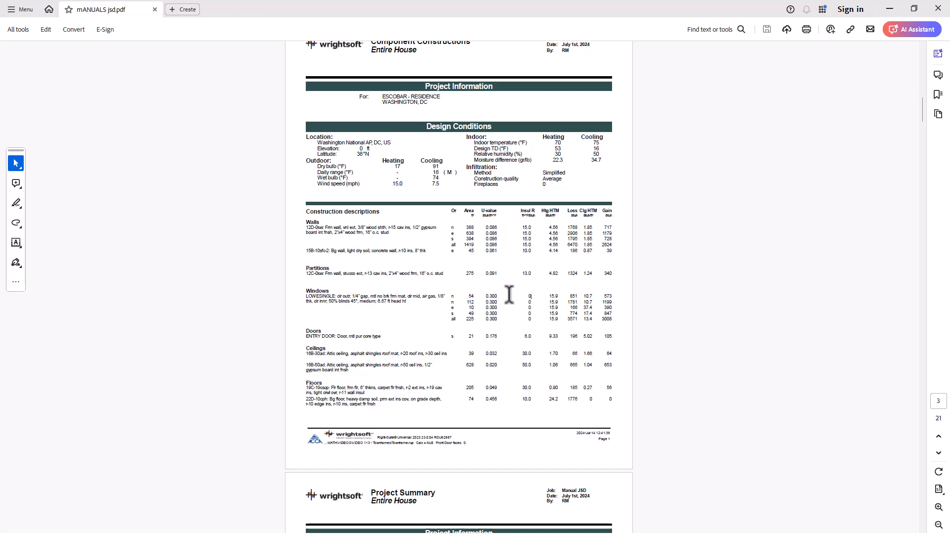
Page past the Project Summary and look through the Right-J Worksheets for the whole house and each room
{"action": "scroll", "coordinate": [384, 325], "scroll_direction": "down", "scroll_amount": 3}
{"action": "scroll", "coordinate": [506, 346], "scroll_direction": "down", "scroll_amount": 15}
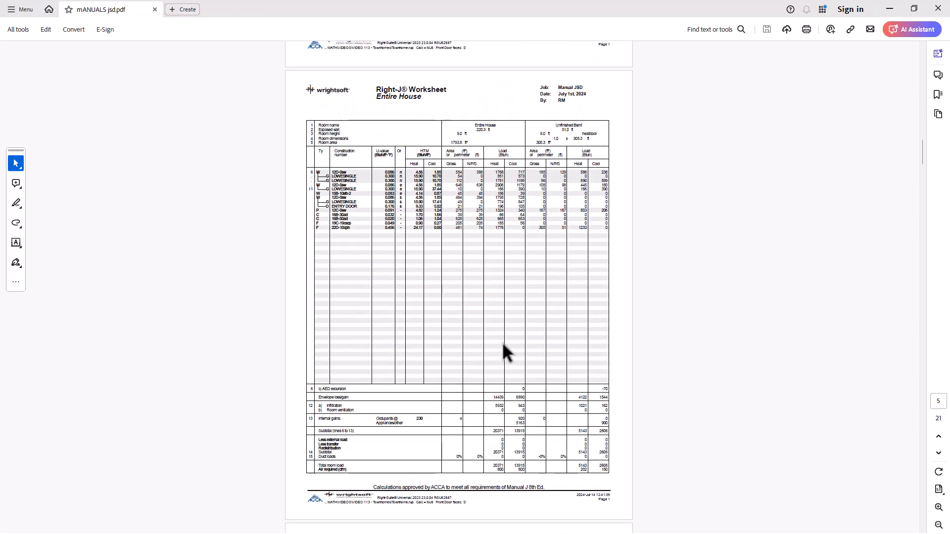
{"action": "scroll", "coordinate": [504, 352], "scroll_direction": "down", "scroll_amount": 18}
{"action": "scroll", "coordinate": [495, 337], "scroll_direction": "down", "scroll_amount": 18}
{"action": "scroll", "coordinate": [492, 333], "scroll_direction": "down", "scroll_amount": 20}
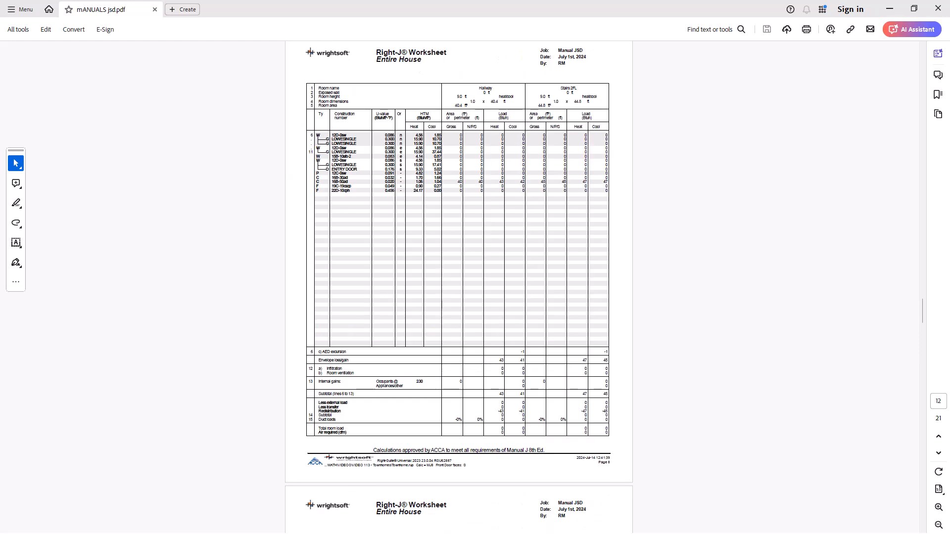
Check the Manual S Compliance Report, highlighting the line about the ACCA Manual S requirements
{"action": "left_click_drag", "start_coordinate": [921, 315], "coordinate": [919, 357]}
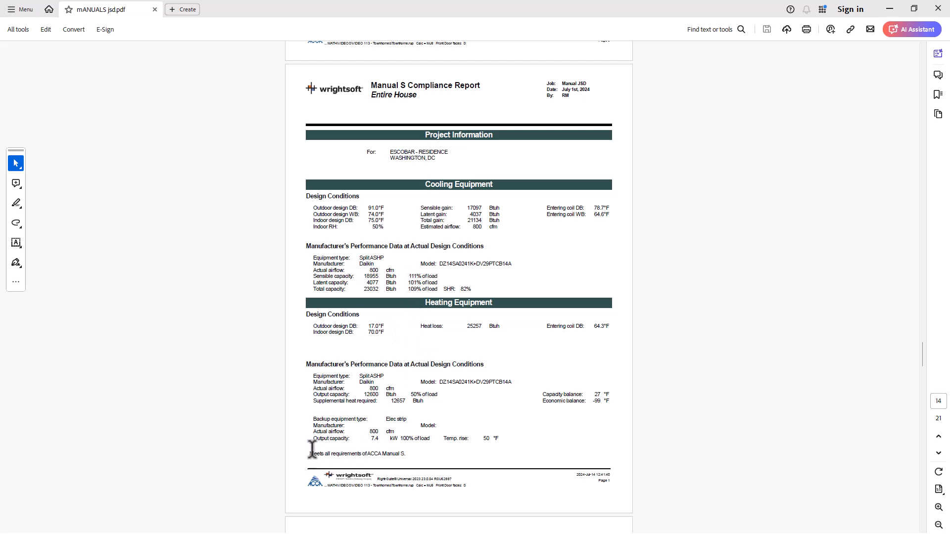
{"action": "left_click_drag", "start_coordinate": [312, 451], "coordinate": [406, 454]}
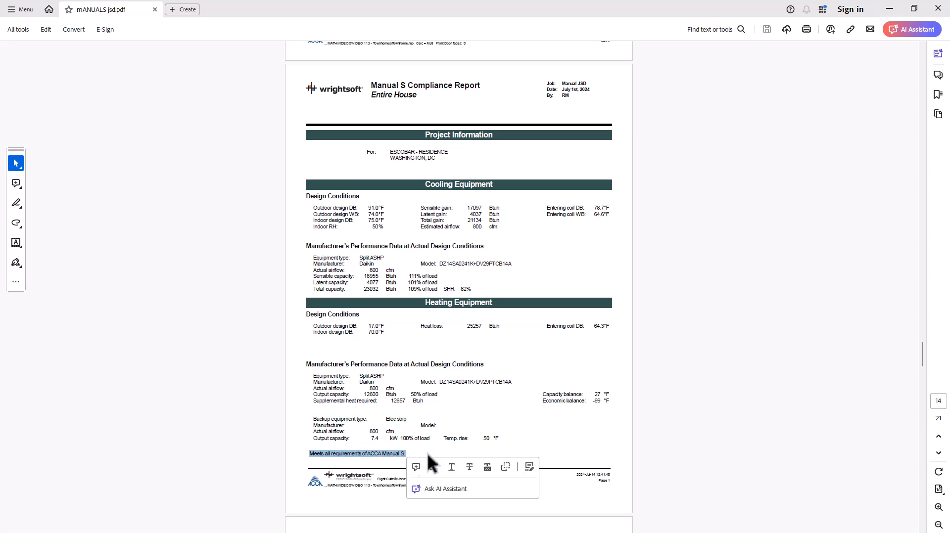
{"action": "left_click", "coordinate": [550, 353]}
Review the Residential Plans Examiner Review Form and the printed basement and first-floor duct drawings
{"action": "left_click_drag", "start_coordinate": [922, 363], "coordinate": [926, 383]}
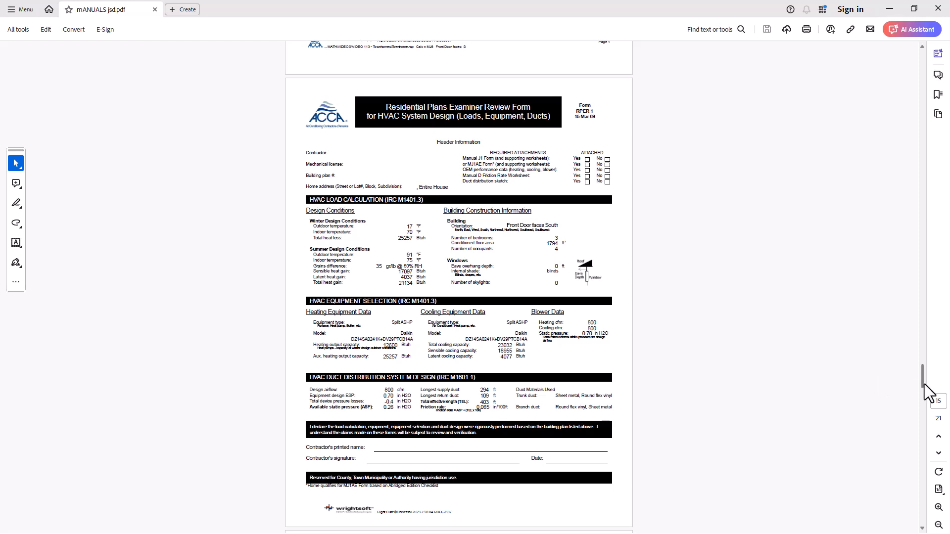
{"action": "left_click_drag", "start_coordinate": [924, 381], "coordinate": [926, 406]}
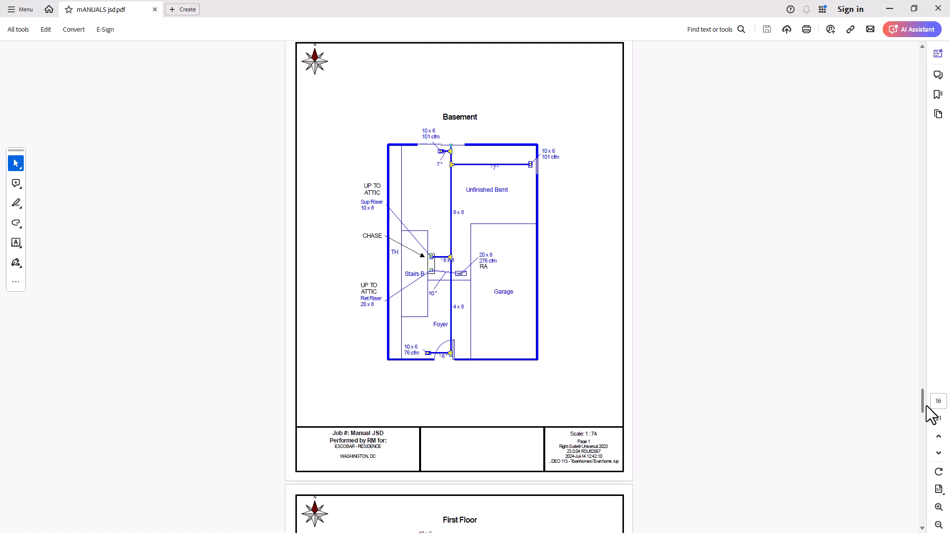
{"action": "left_click_drag", "start_coordinate": [927, 406], "coordinate": [929, 427]}
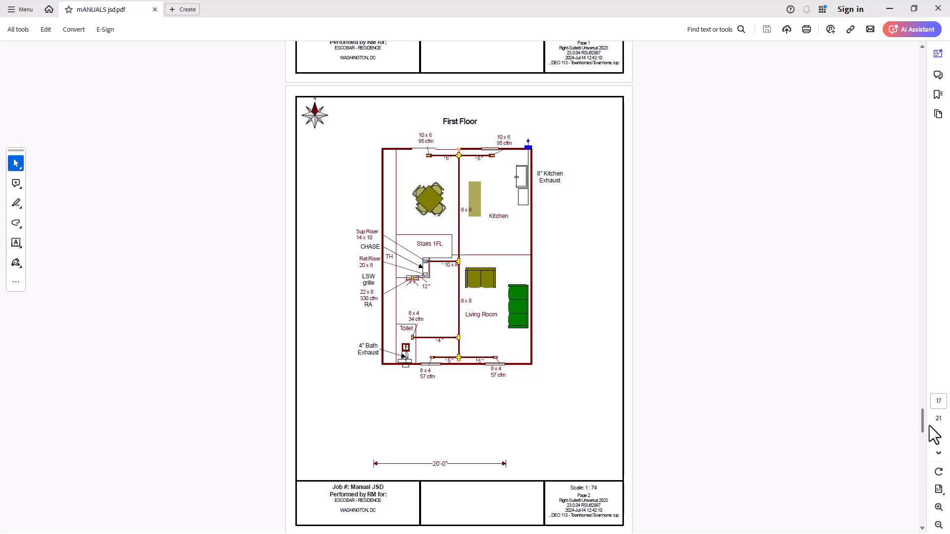
{"action": "scroll", "coordinate": [934, 435], "scroll_direction": "down", "scroll_amount": 2}
{"action": "scroll", "coordinate": [933, 436], "scroll_direction": "up", "scroll_amount": 1}
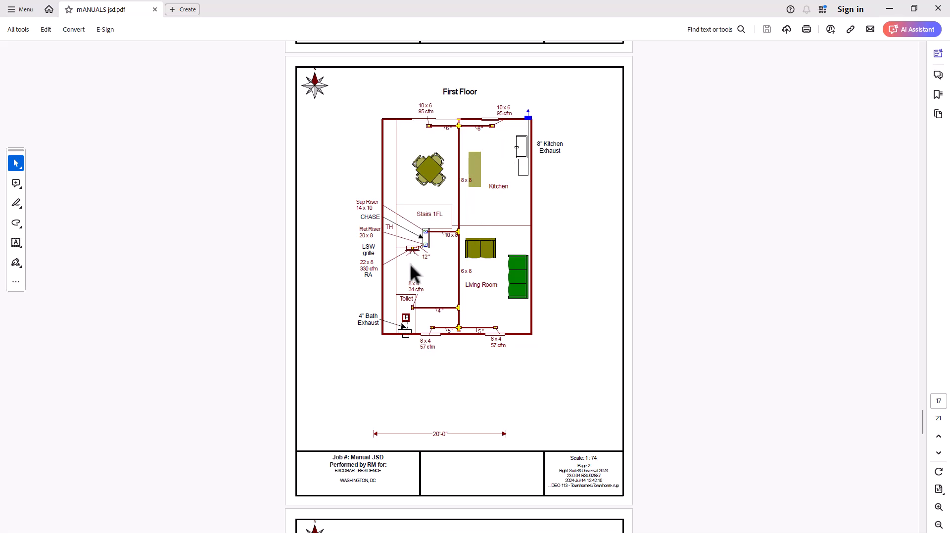
Examine the printed second-floor drawing with its duct sizes, riser labels and exhaust notes
{"action": "mouse_move", "coordinate": [919, 428]}
{"action": "left_mouse_down"}
{"action": "mouse_move", "coordinate": [920, 450]}
{"action": "mouse_move", "coordinate": [916, 441]}
{"action": "left_mouse_up"}
{"action": "scroll", "coordinate": [502, 280], "scroll_direction": "up", "scroll_amount": 3}
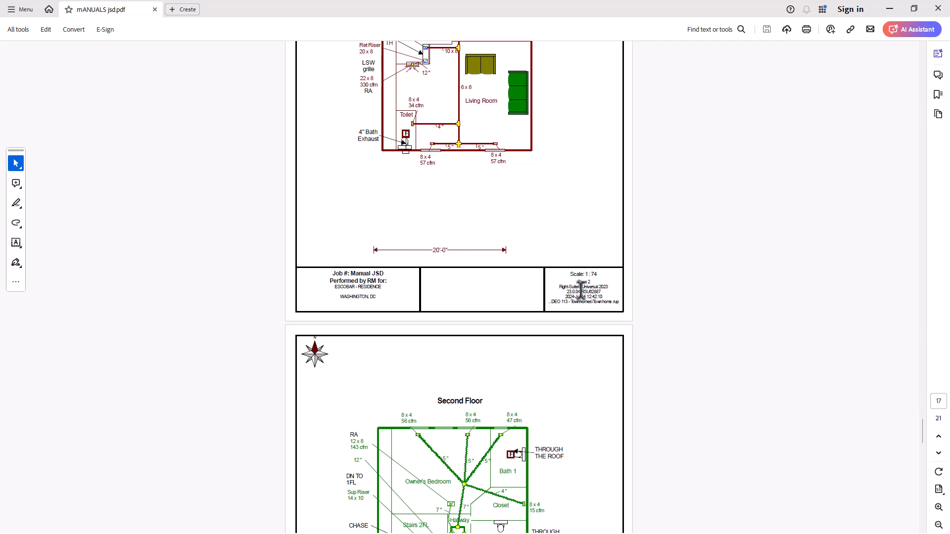
{"action": "scroll", "coordinate": [563, 295], "scroll_direction": "down", "scroll_amount": 3}
{"action": "scroll", "coordinate": [563, 295], "scroll_direction": "down", "scroll_amount": 7}
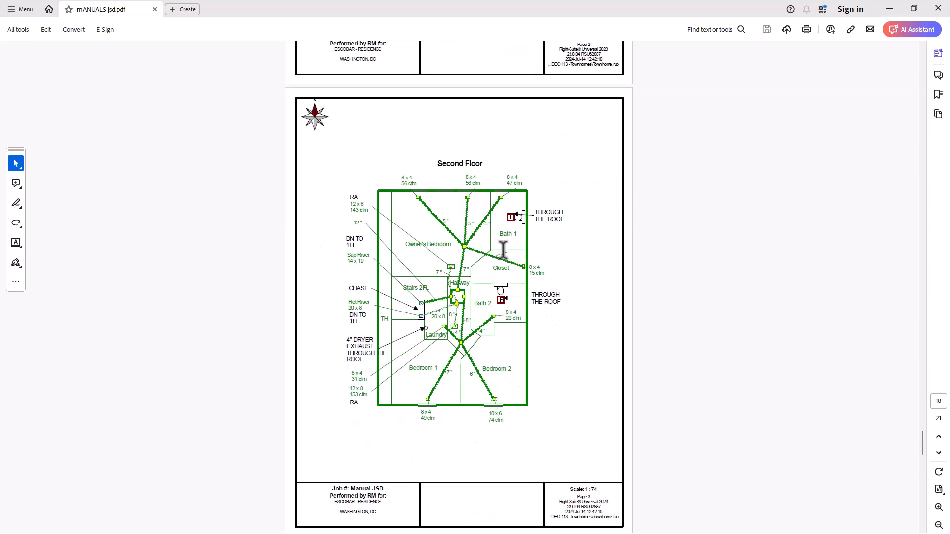
{"action": "scroll", "coordinate": [451, 369], "scroll_direction": "down", "scroll_amount": 6}
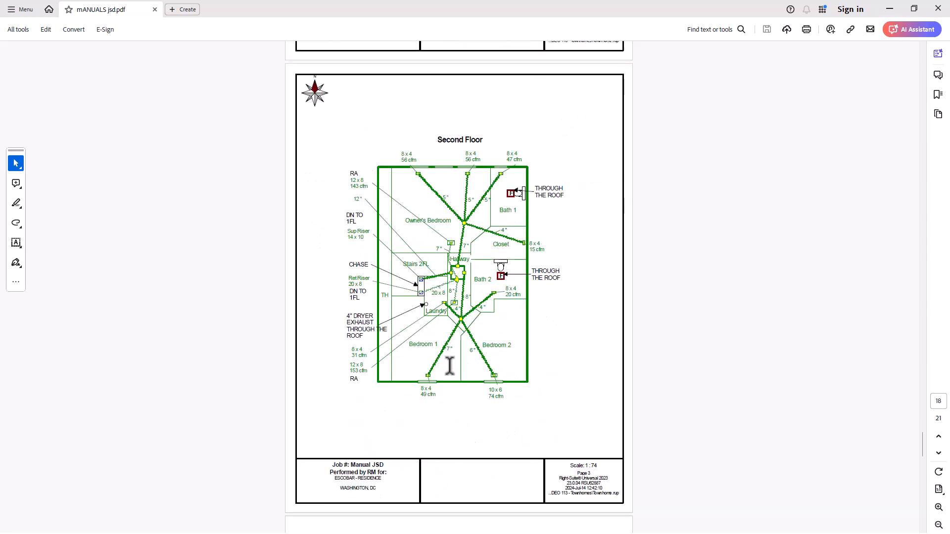
Review the supply and return duct detail tables and the Static Pressure and Friction Rate report
{"action": "scroll", "coordinate": [452, 375], "scroll_direction": "down", "scroll_amount": 20}
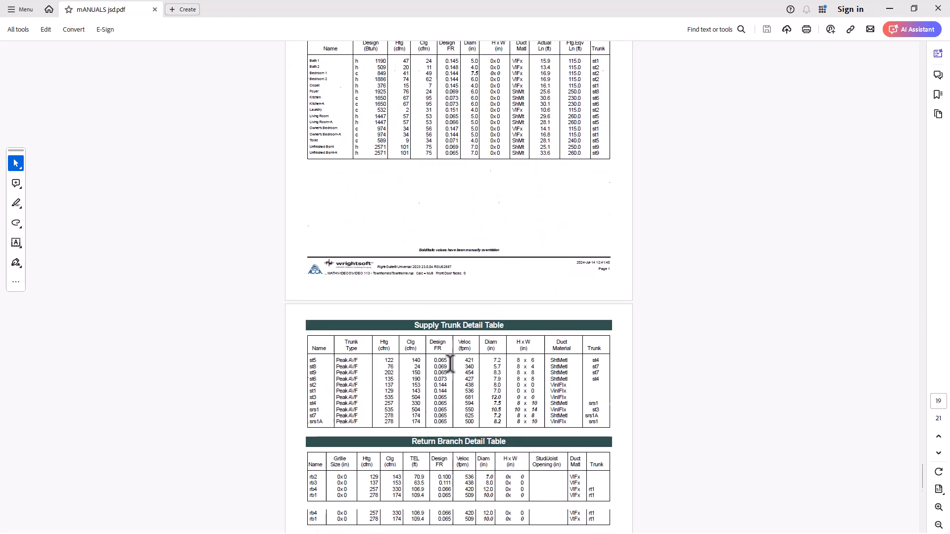
{"action": "scroll", "coordinate": [450, 364], "scroll_direction": "down", "scroll_amount": 2}
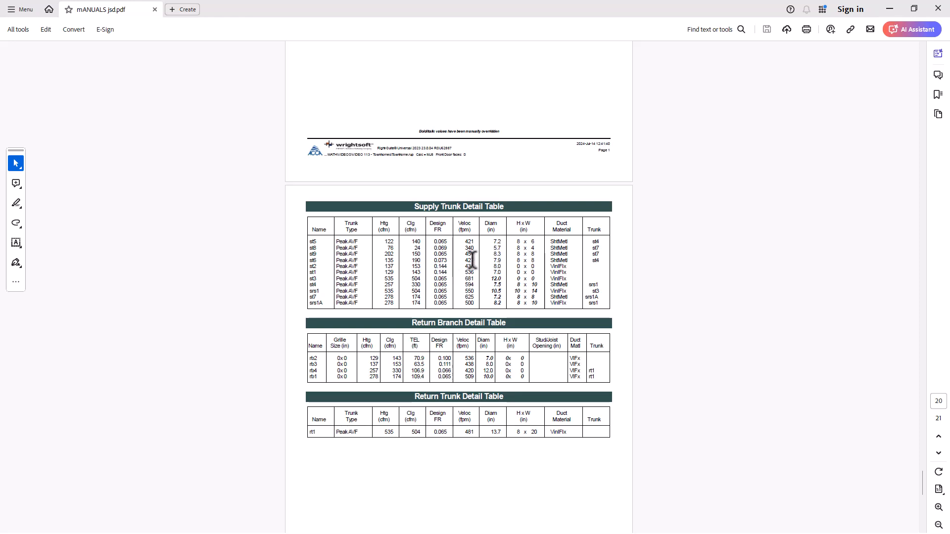
{"action": "scroll", "coordinate": [468, 297], "scroll_direction": "down", "scroll_amount": 9}
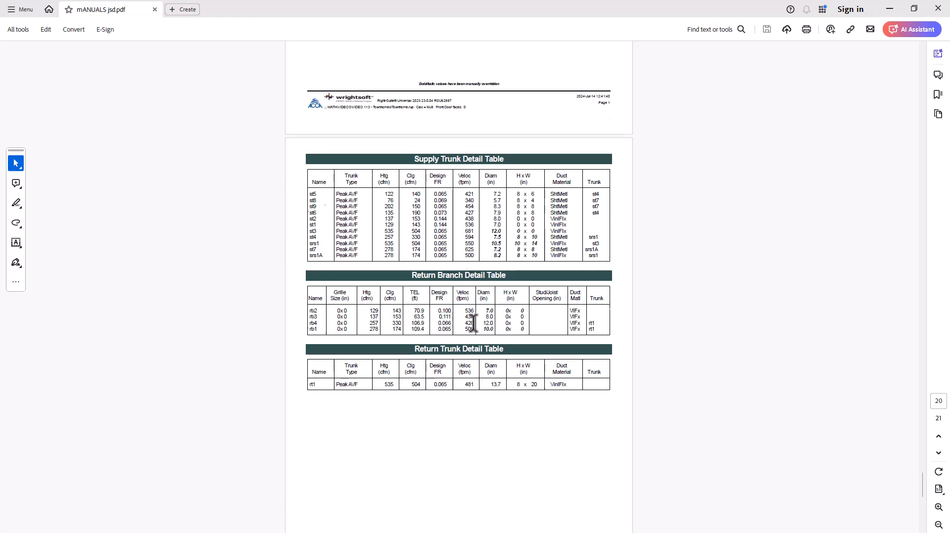
{"action": "scroll", "coordinate": [475, 321], "scroll_direction": "down", "scroll_amount": 1}
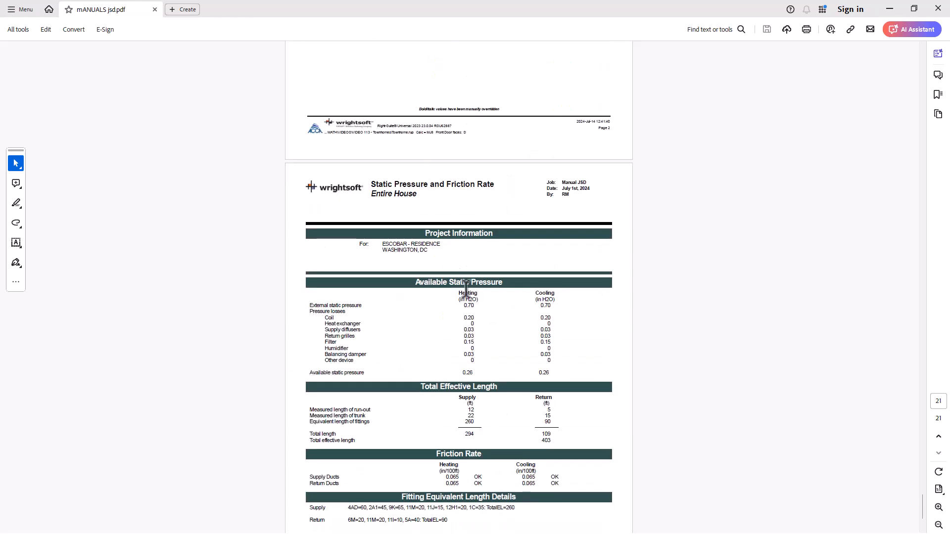
{"action": "scroll", "coordinate": [431, 233], "scroll_direction": "down", "scroll_amount": 2}
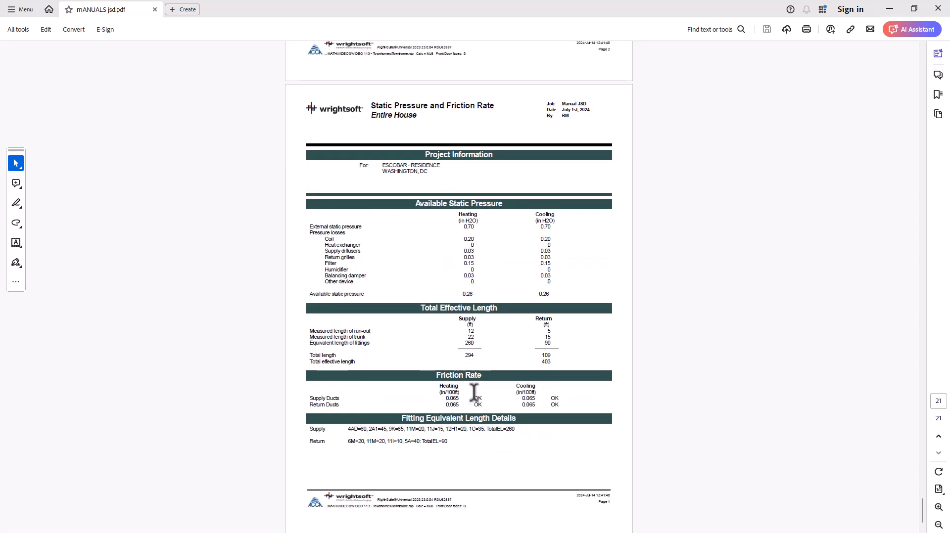
Go back through the duct tables to the printed second-floor and first-floor drawings
{"action": "scroll", "coordinate": [471, 378], "scroll_direction": "up", "scroll_amount": 8}
{"action": "scroll", "coordinate": [467, 376], "scroll_direction": "up", "scroll_amount": 4}
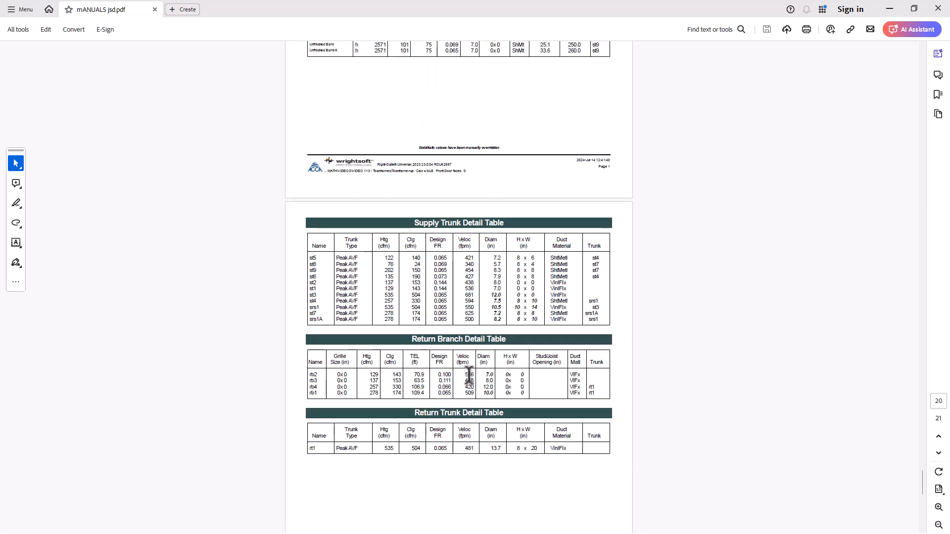
{"action": "scroll", "coordinate": [465, 375], "scroll_direction": "up", "scroll_amount": 6}
{"action": "scroll", "coordinate": [478, 333], "scroll_direction": "up", "scroll_amount": 18}
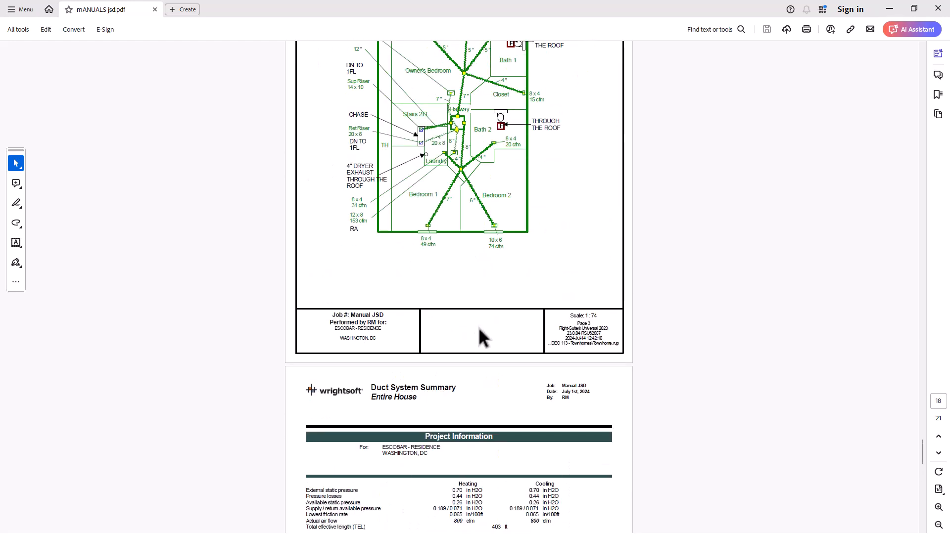
{"action": "scroll", "coordinate": [479, 328], "scroll_direction": "down", "scroll_amount": 1}
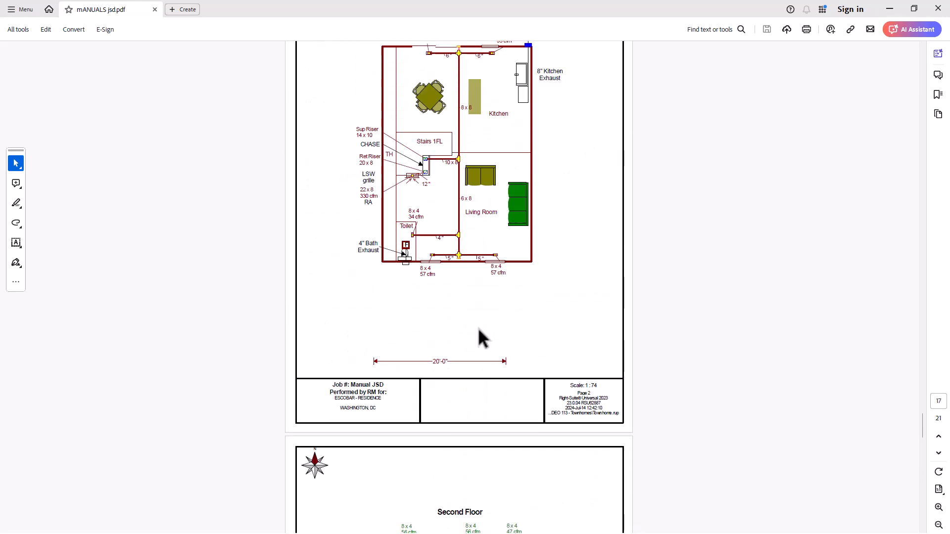